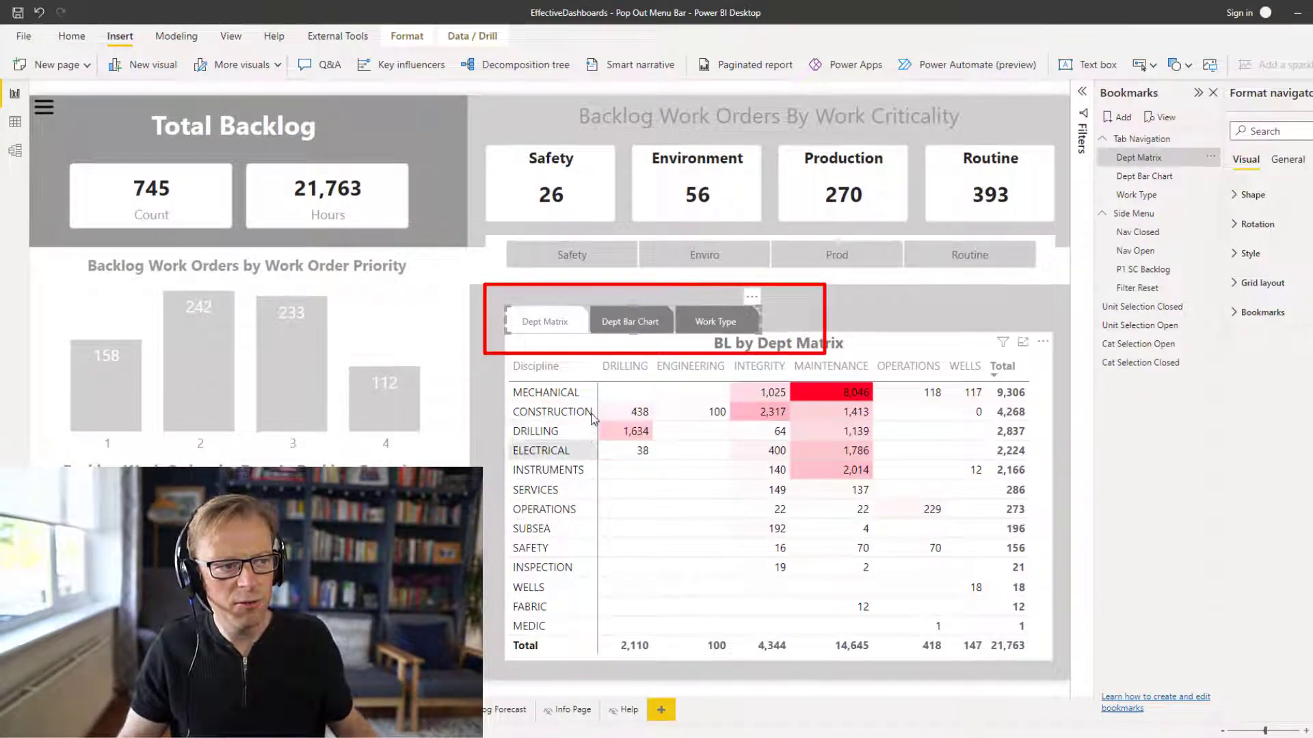
- Demo the finished navigator by switching between the Dept Bar Chart, Work Type and Dept Matrix tabs
click(633, 327)
click(716, 322)
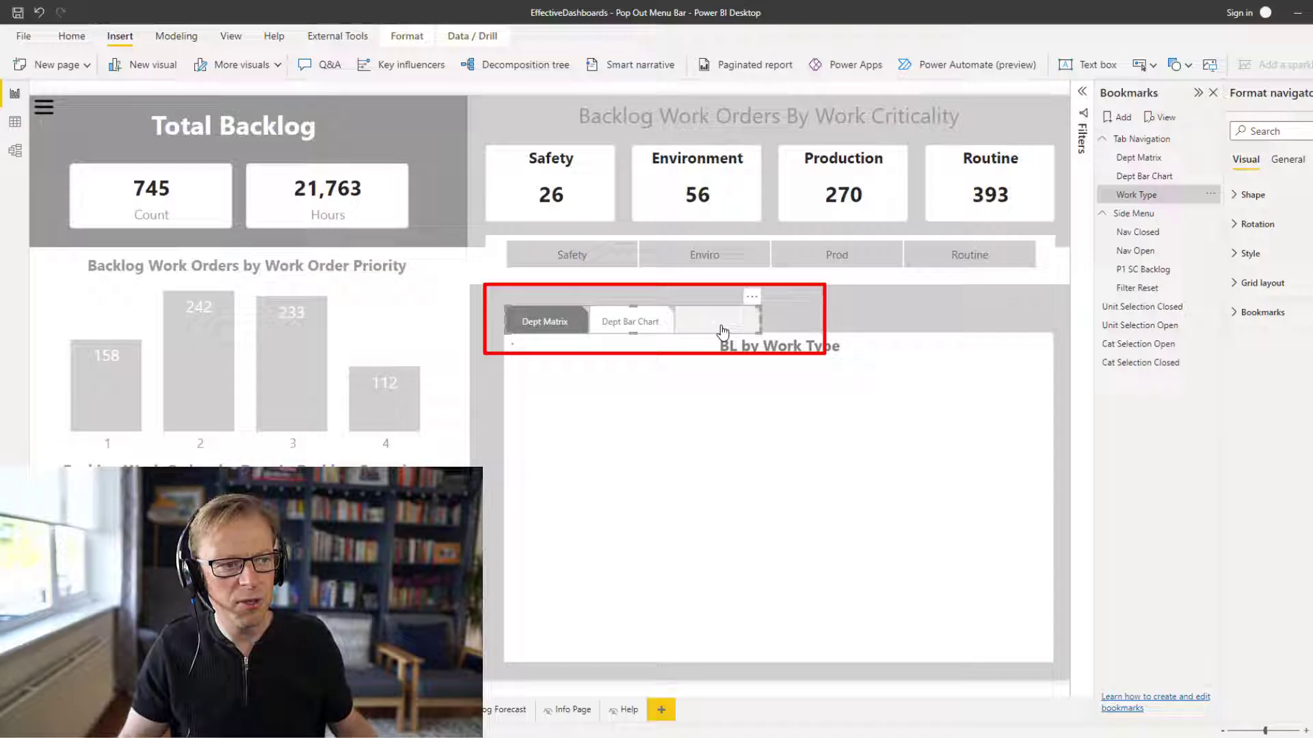
click(627, 327)
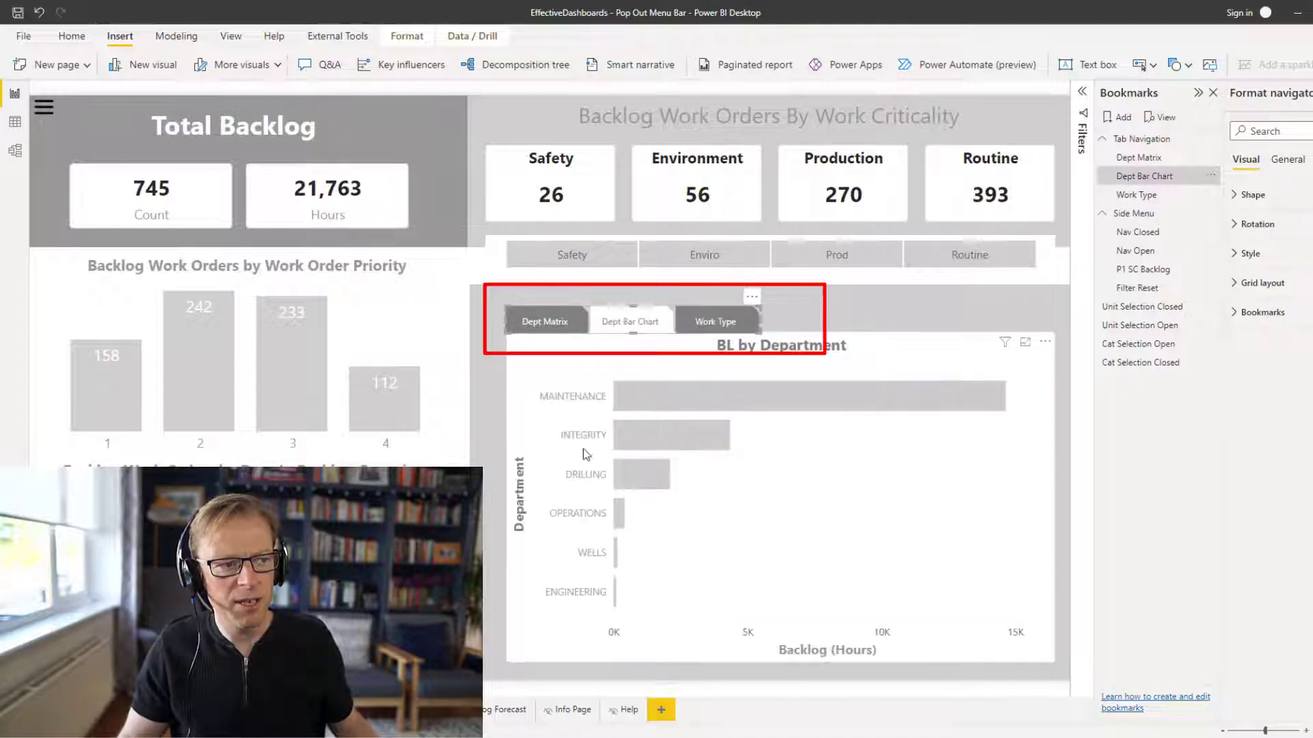
click(540, 321)
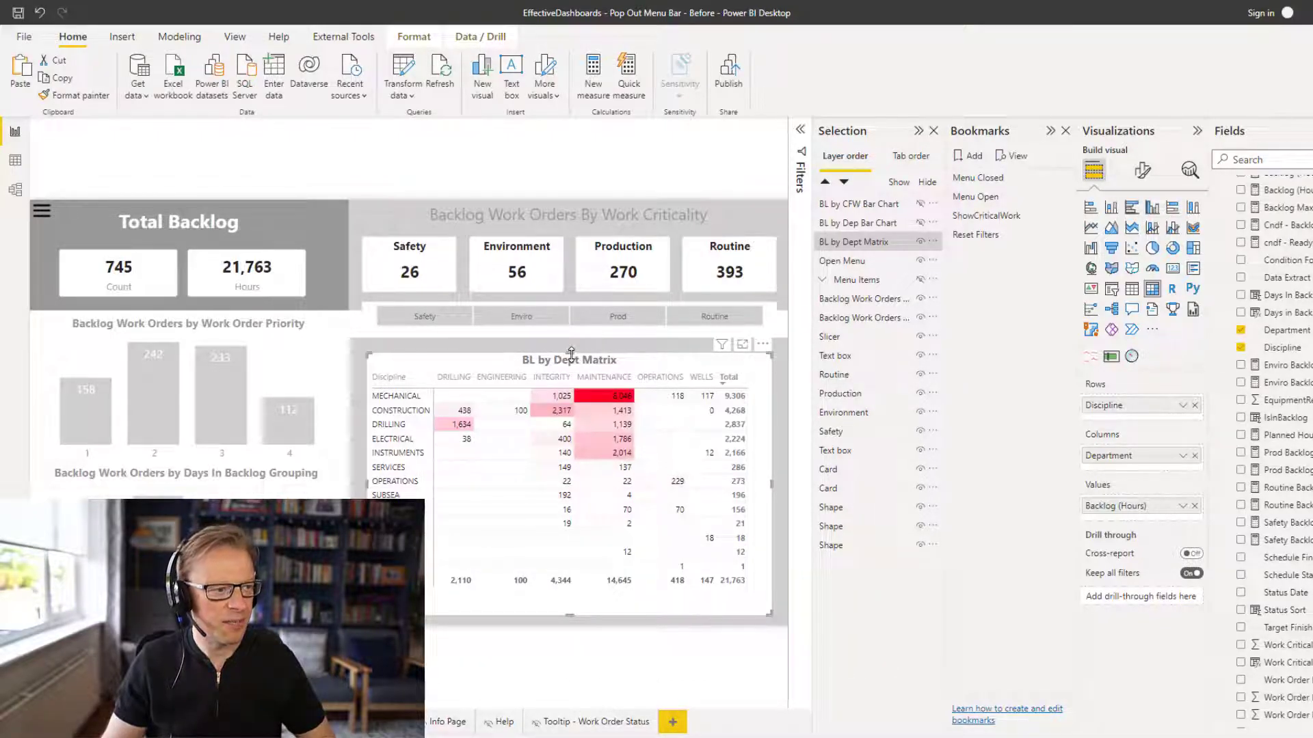
- Shrink the matrix from its top edge and insert a Bookmark navigator from Insert > Buttons > Navigator
mouse_move(570, 370)
mouse_down()
mouse_move(573, 399)
mouse_move(577, 386)
mouse_up()
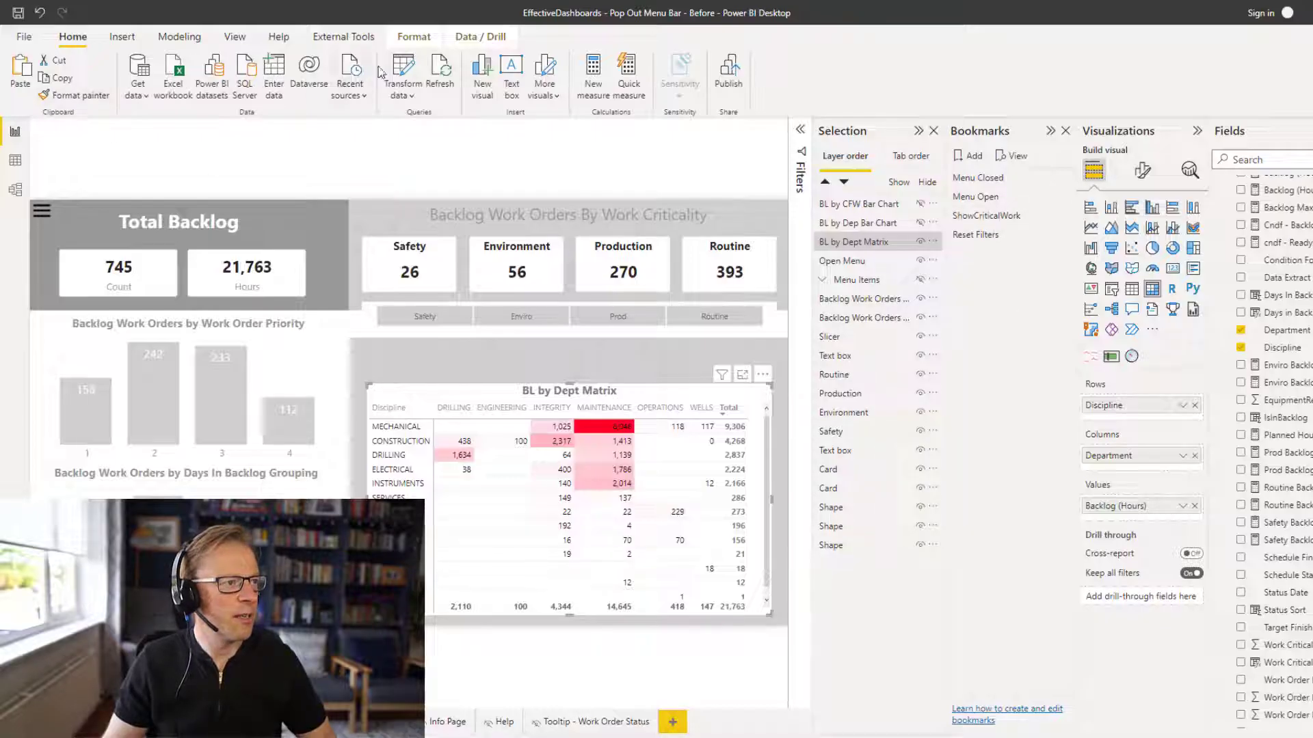
click(121, 36)
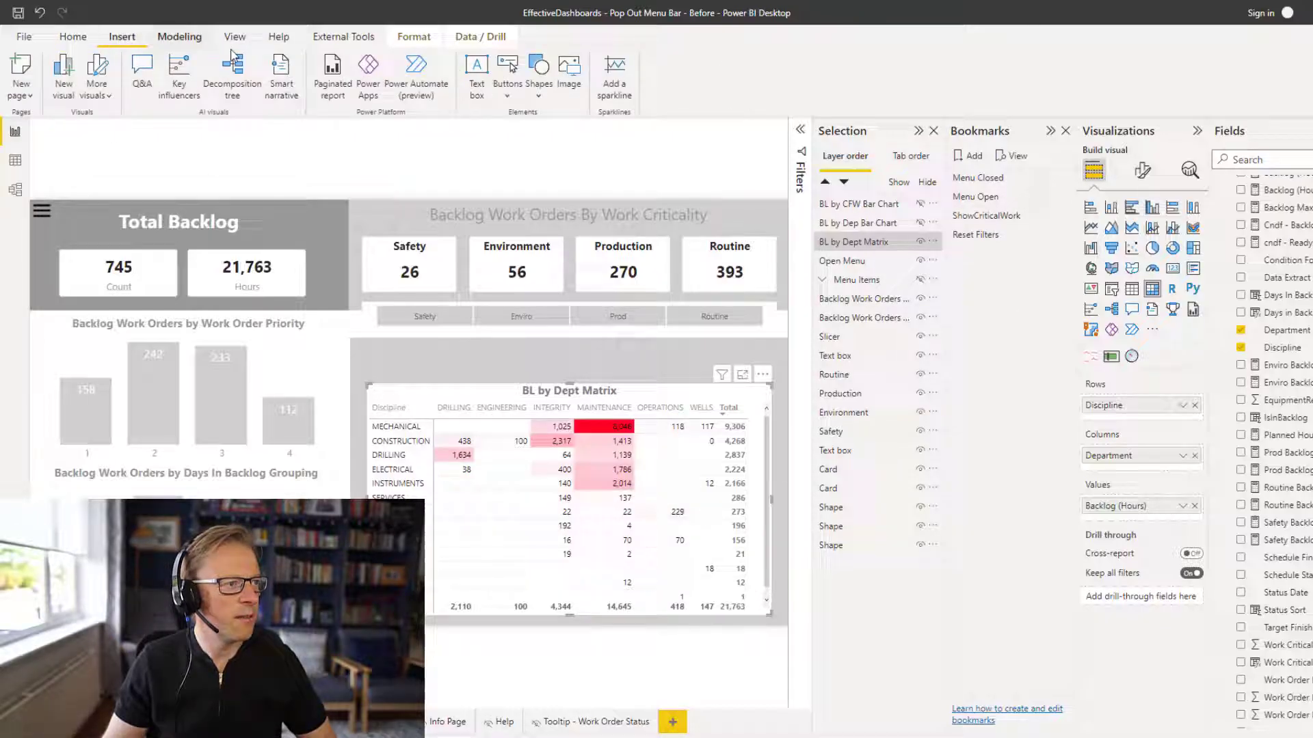
click(510, 92)
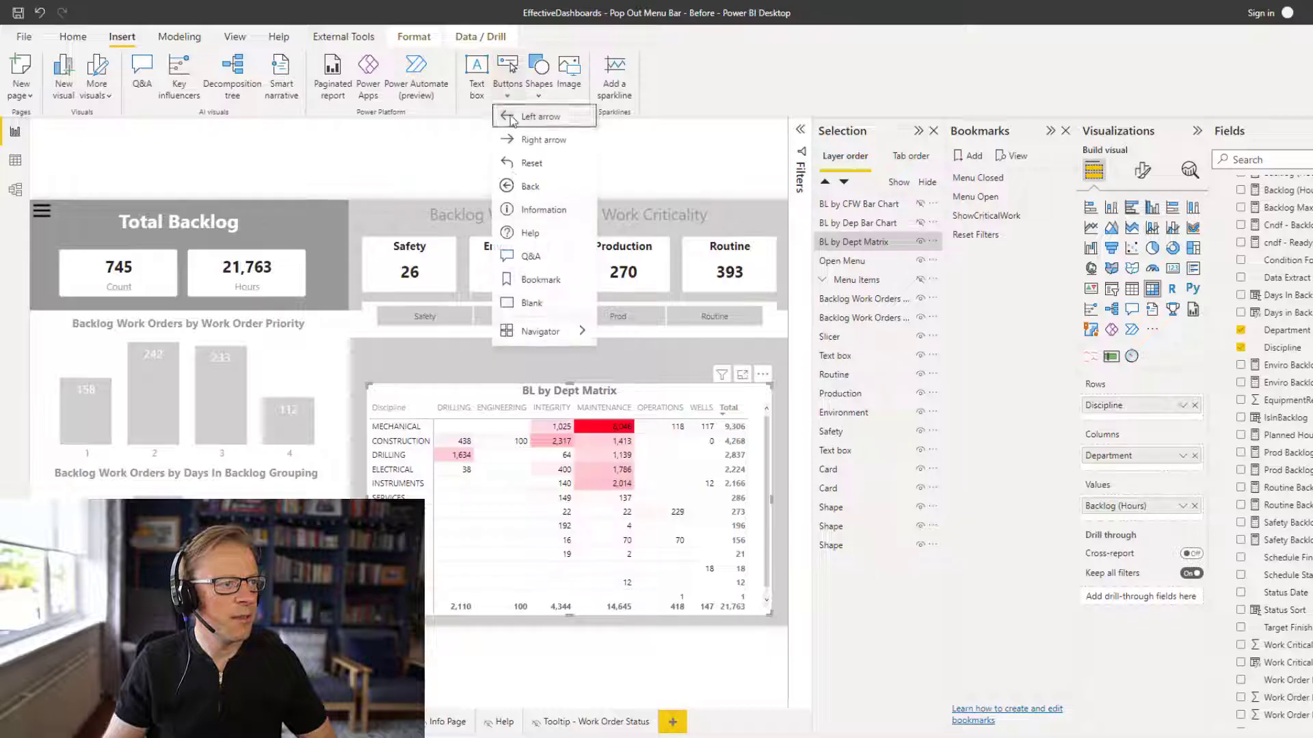
mouse_move(560, 333)
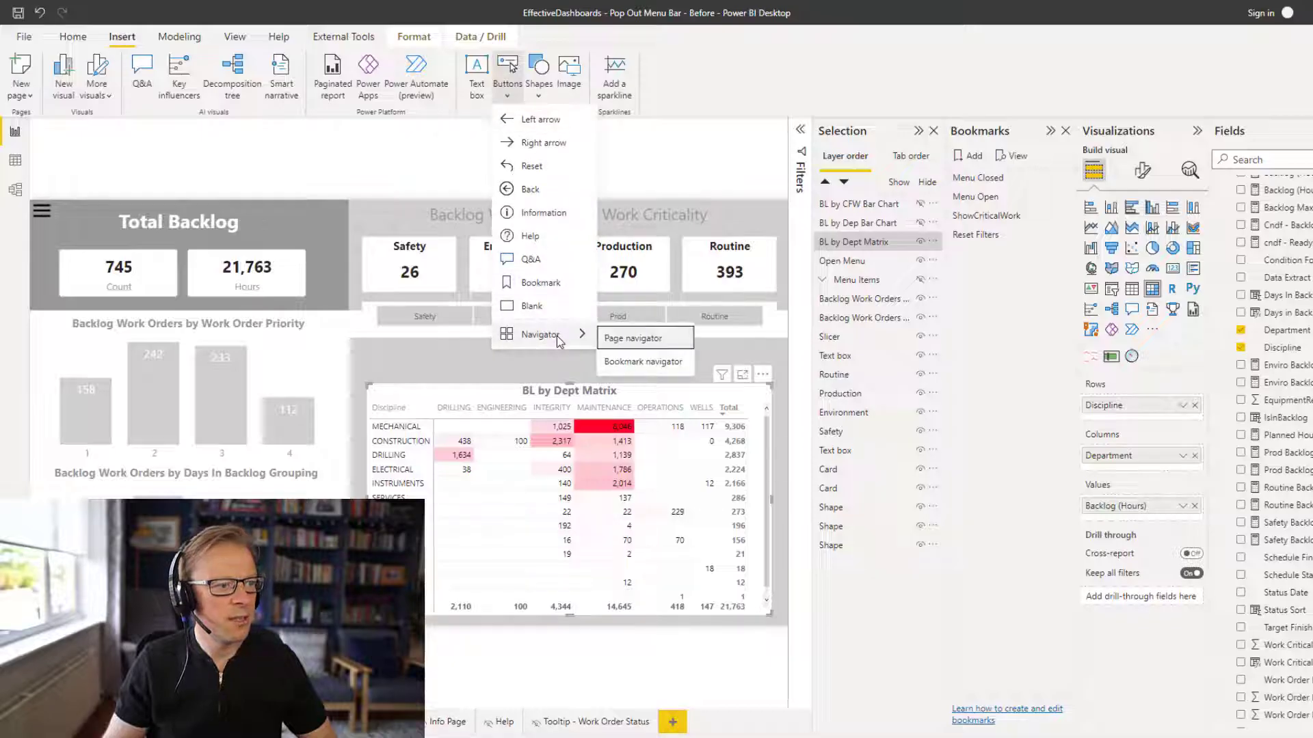
click(642, 362)
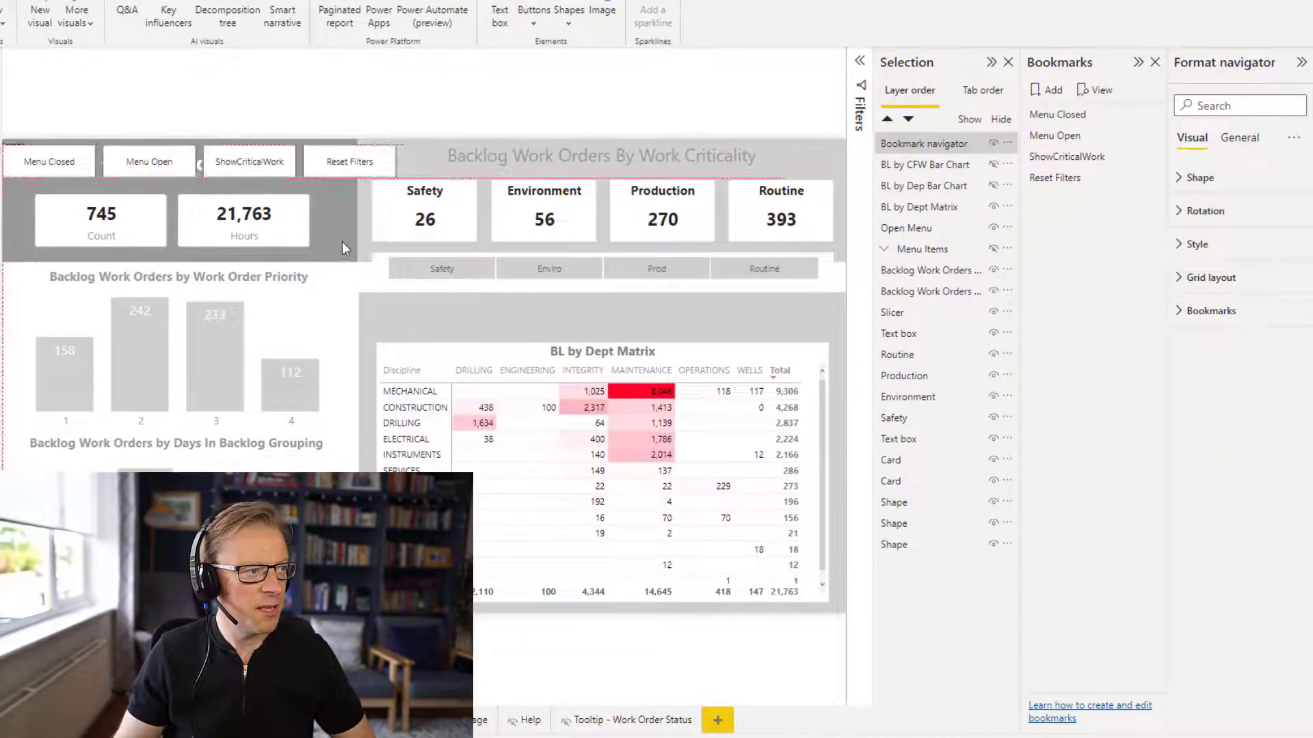
- Position the bookmark navigator above the matrix and test its Menu Open and Menu Closed buttons
drag(195, 164, 571, 329)
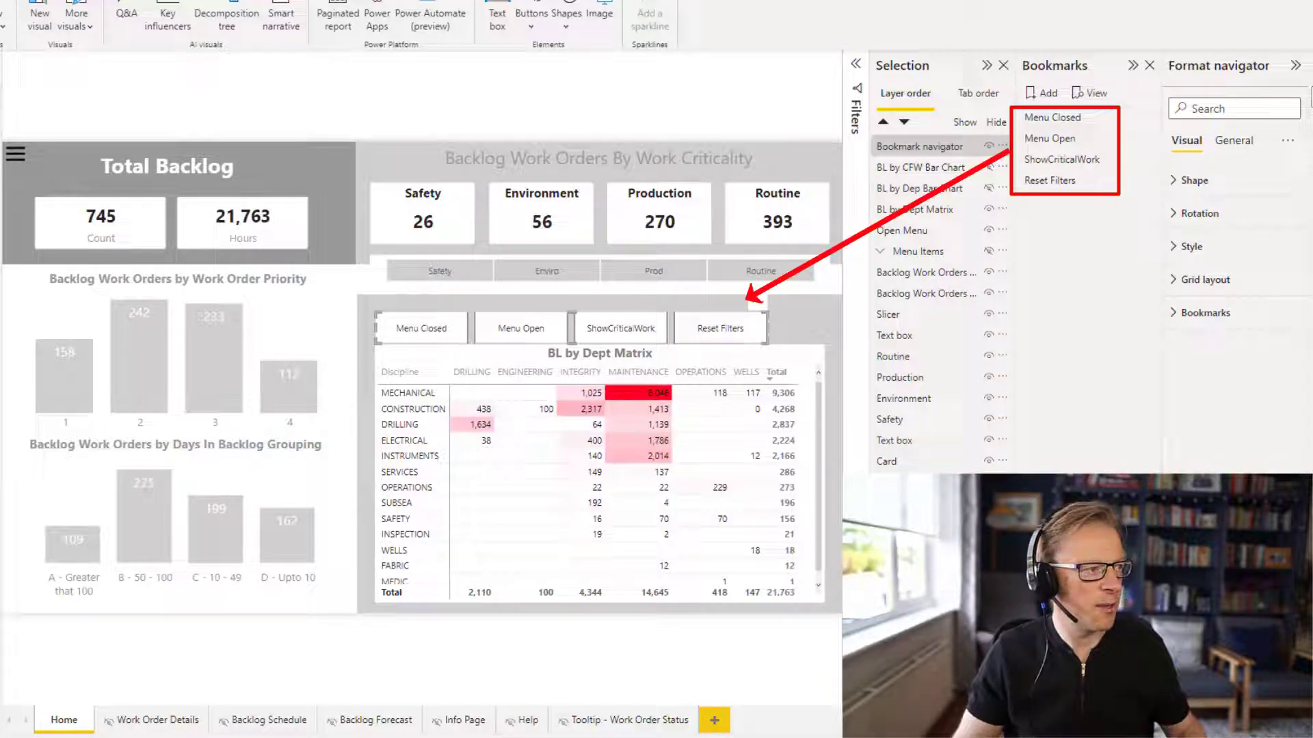
ctrl+click(17, 159)
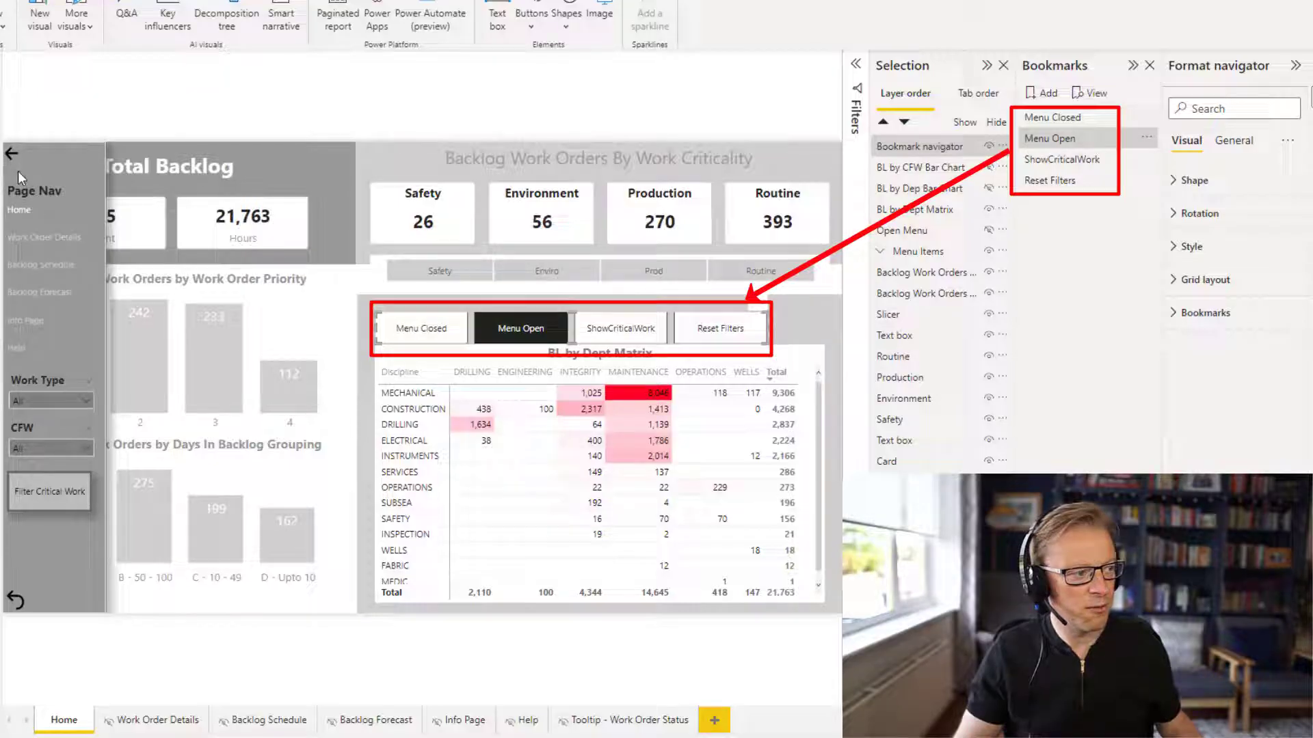
ctrl+click(12, 153)
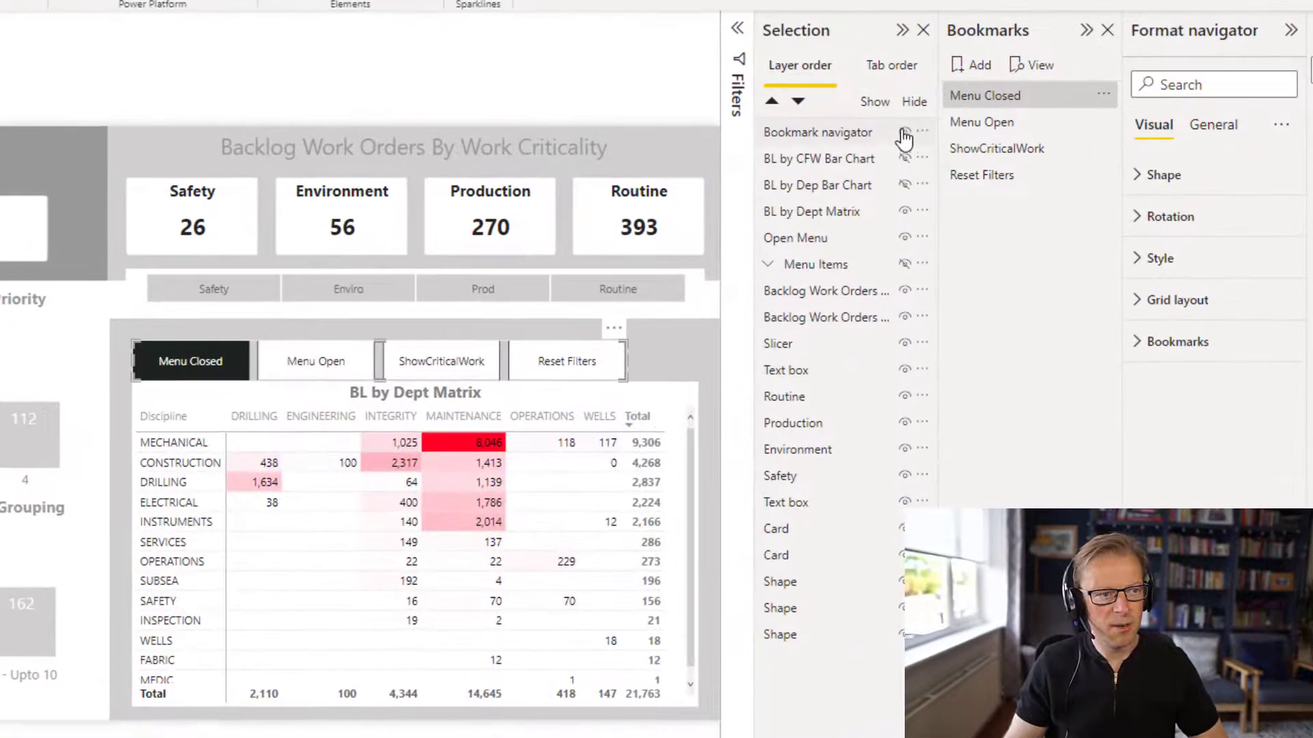
- Toggle chart visibility in the Selection pane, ending with both bar charts and the matrix hidden
click(989, 147)
click(905, 160)
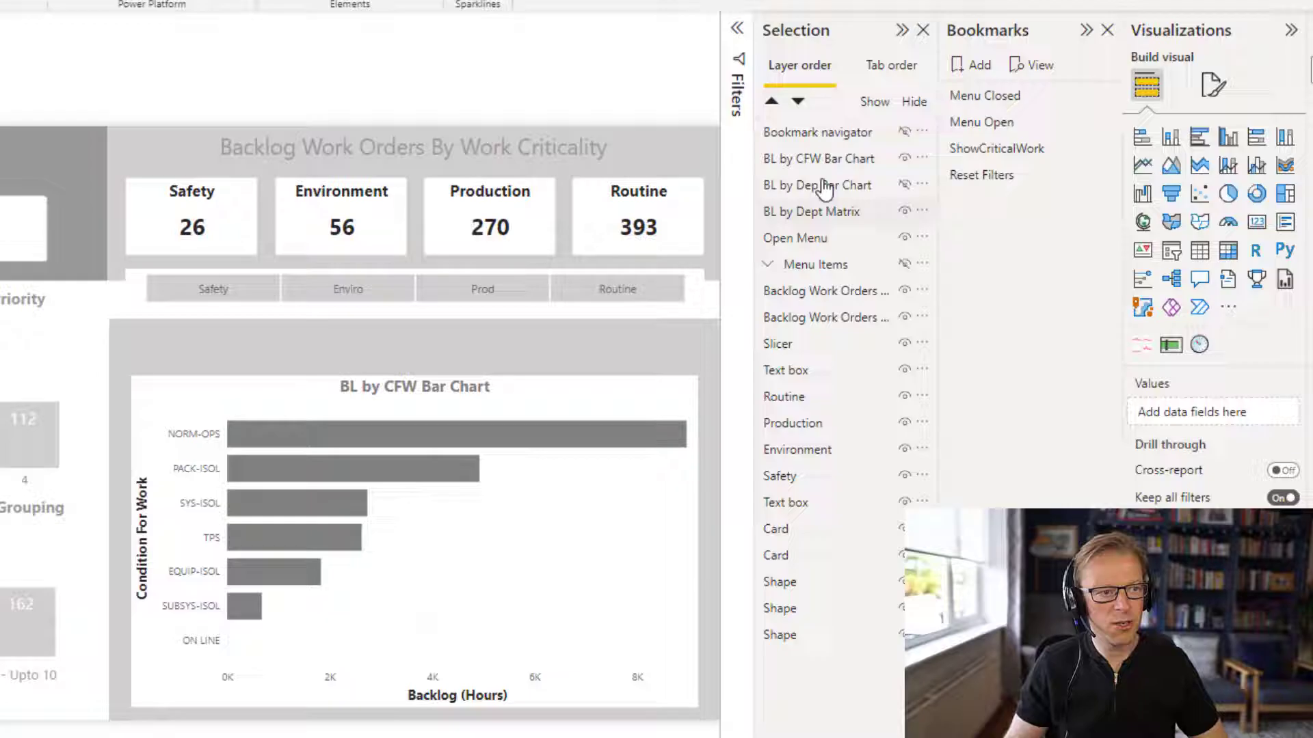
click(906, 191)
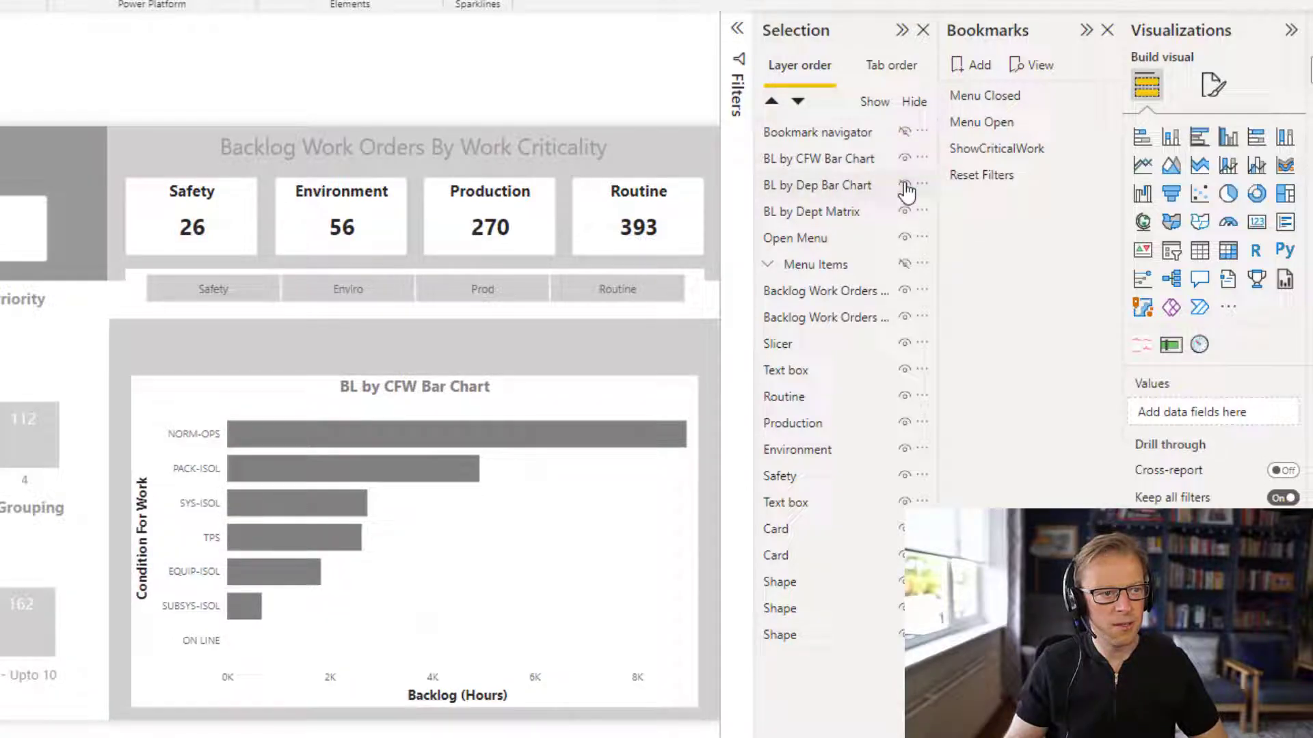
click(905, 189)
click(905, 159)
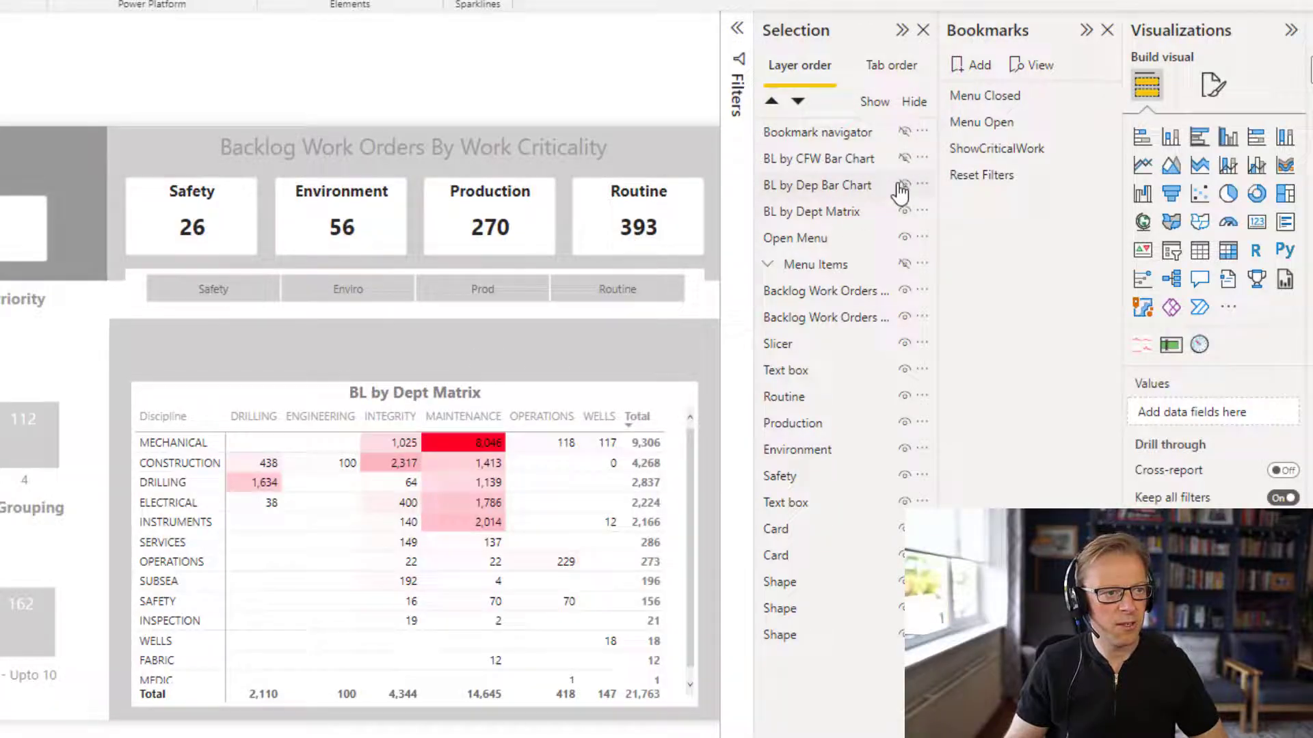
click(902, 185)
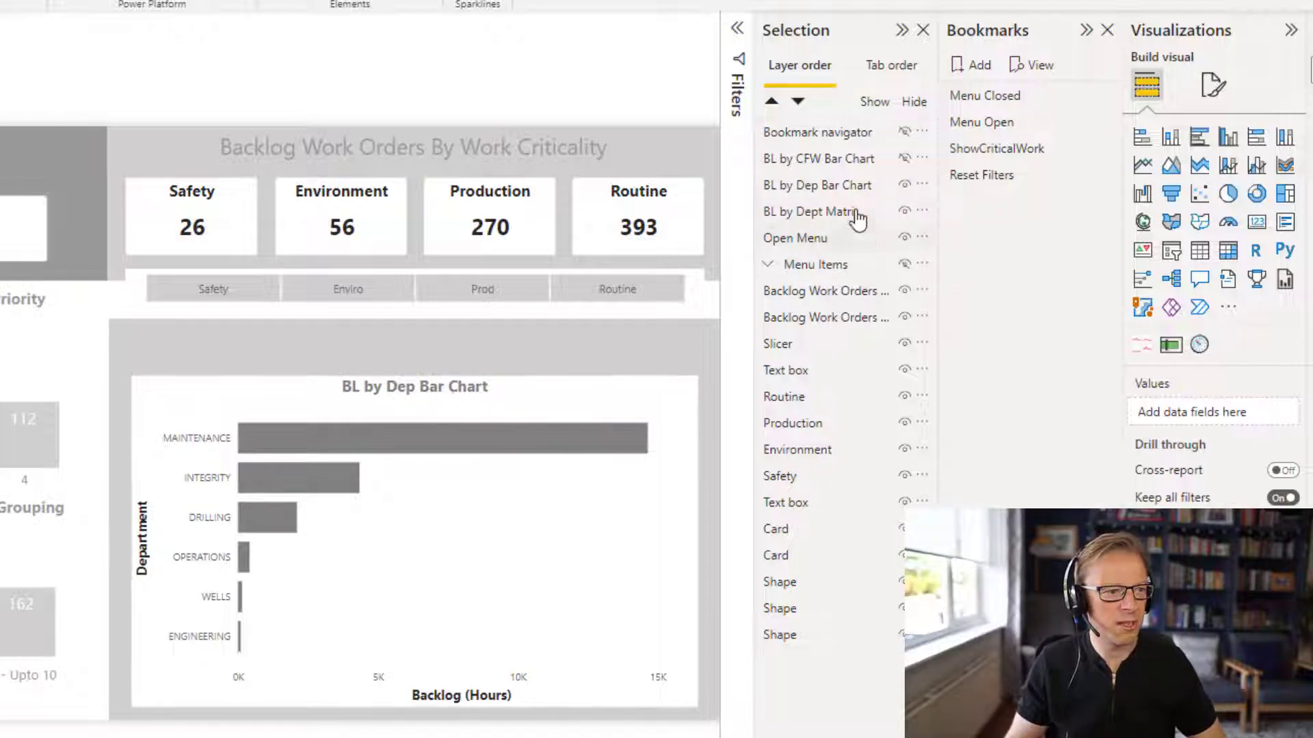
click(902, 185)
click(904, 211)
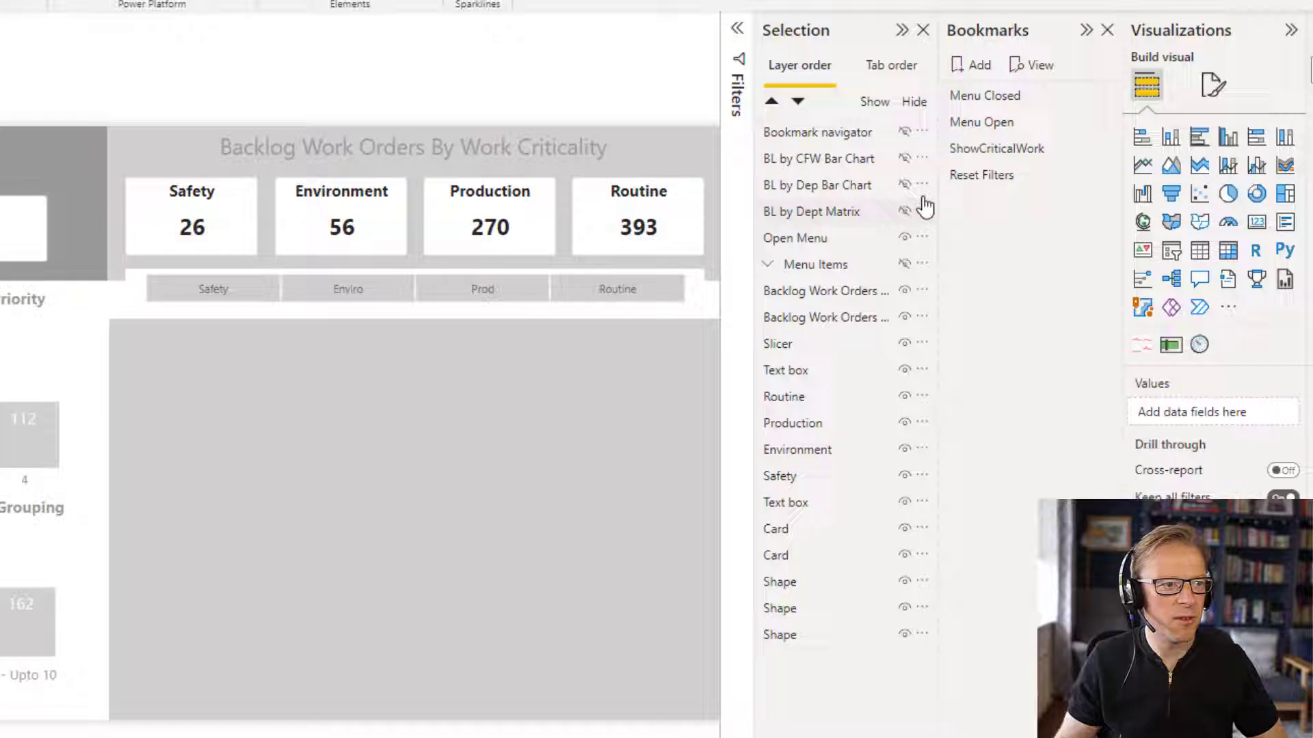
- Unhide the department and CFW bar charts and select both chart rows
click(904, 185)
click(904, 158)
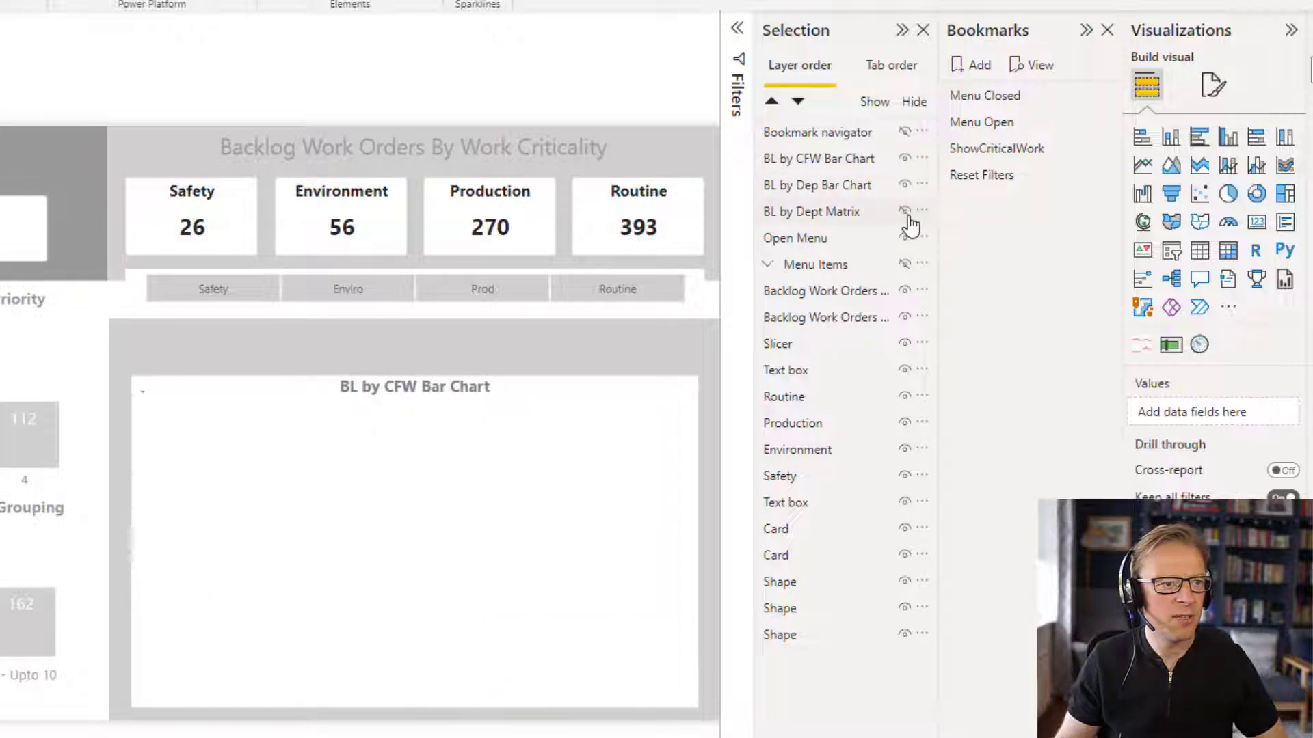
click(837, 160)
ctrl+click(841, 189)
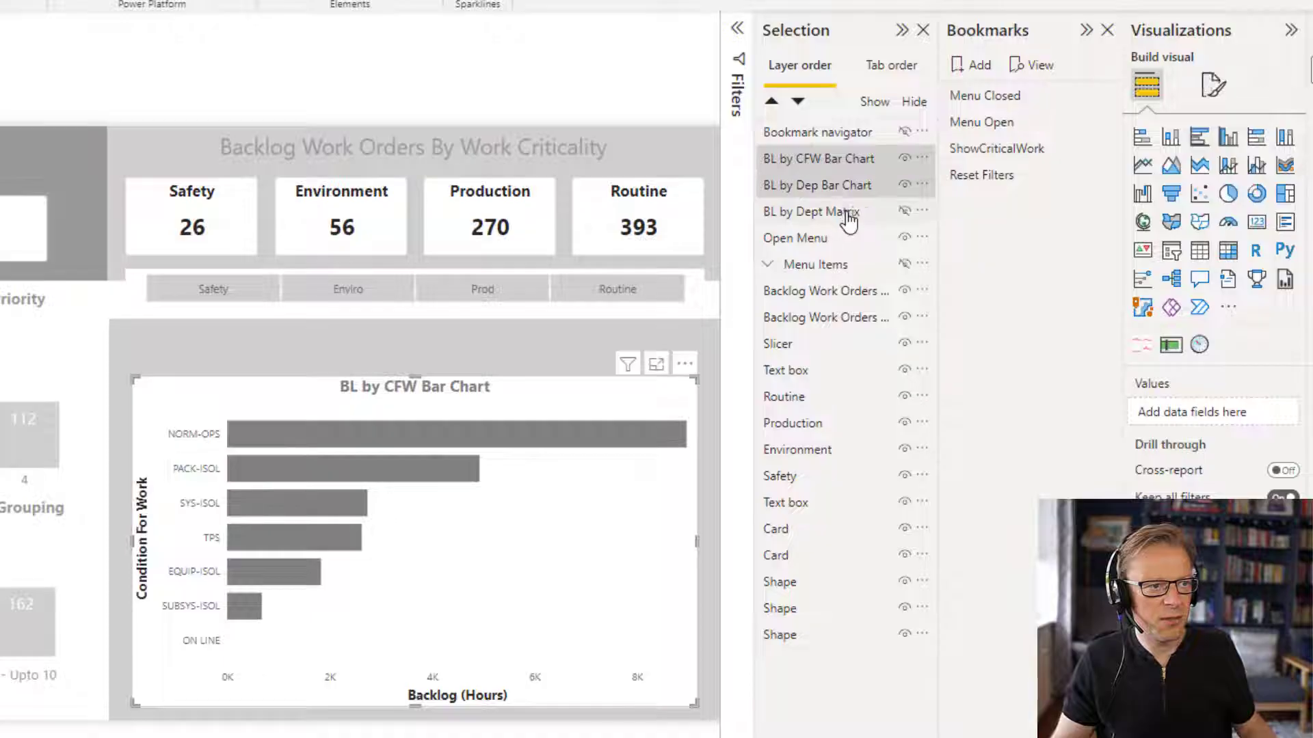
- Add the matrix to the selection, create Bookmark 5 with Data unticked and Selected visuals on
ctrl+click(851, 213)
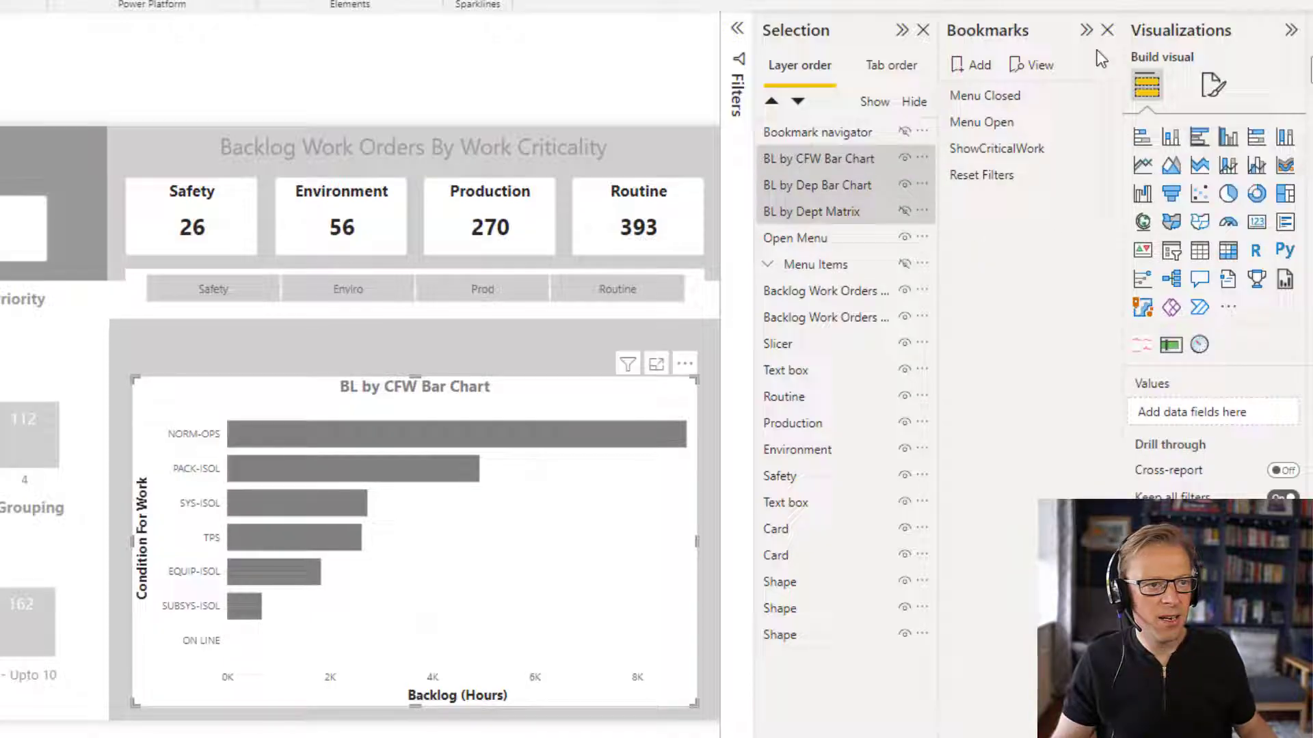
click(979, 72)
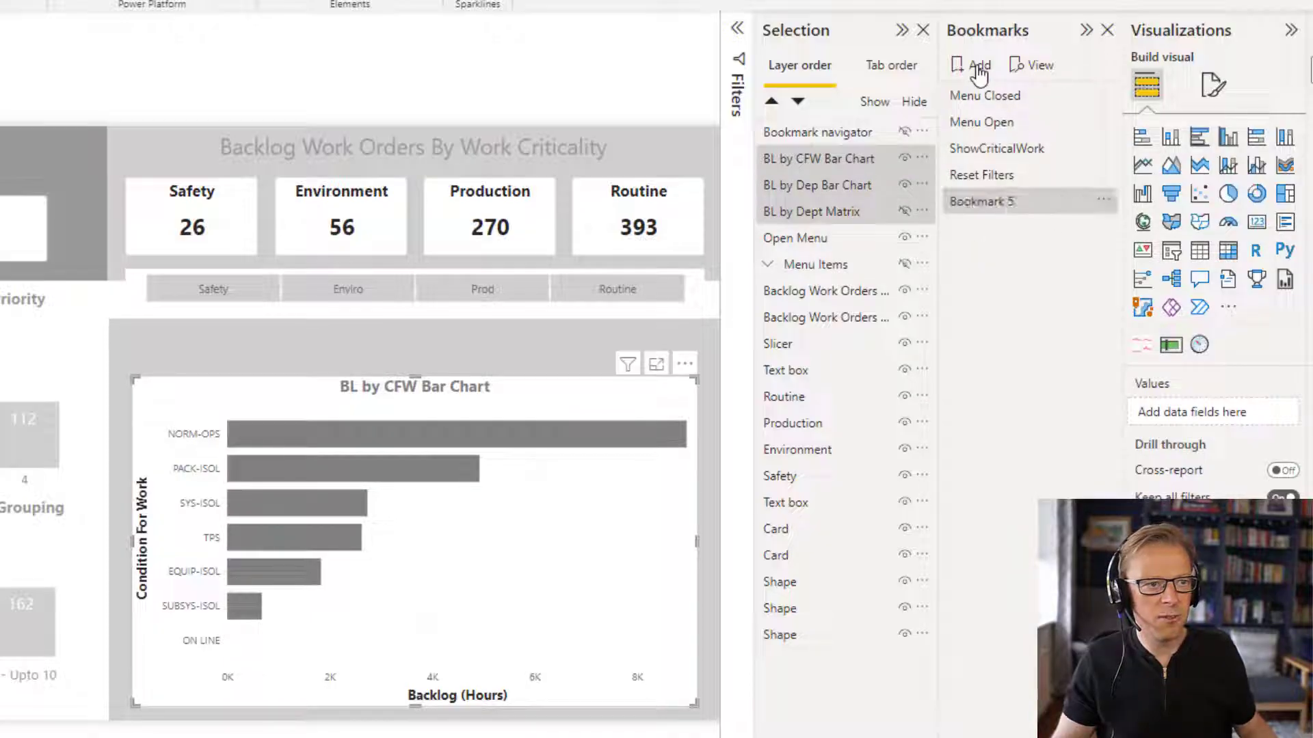
click(1102, 201)
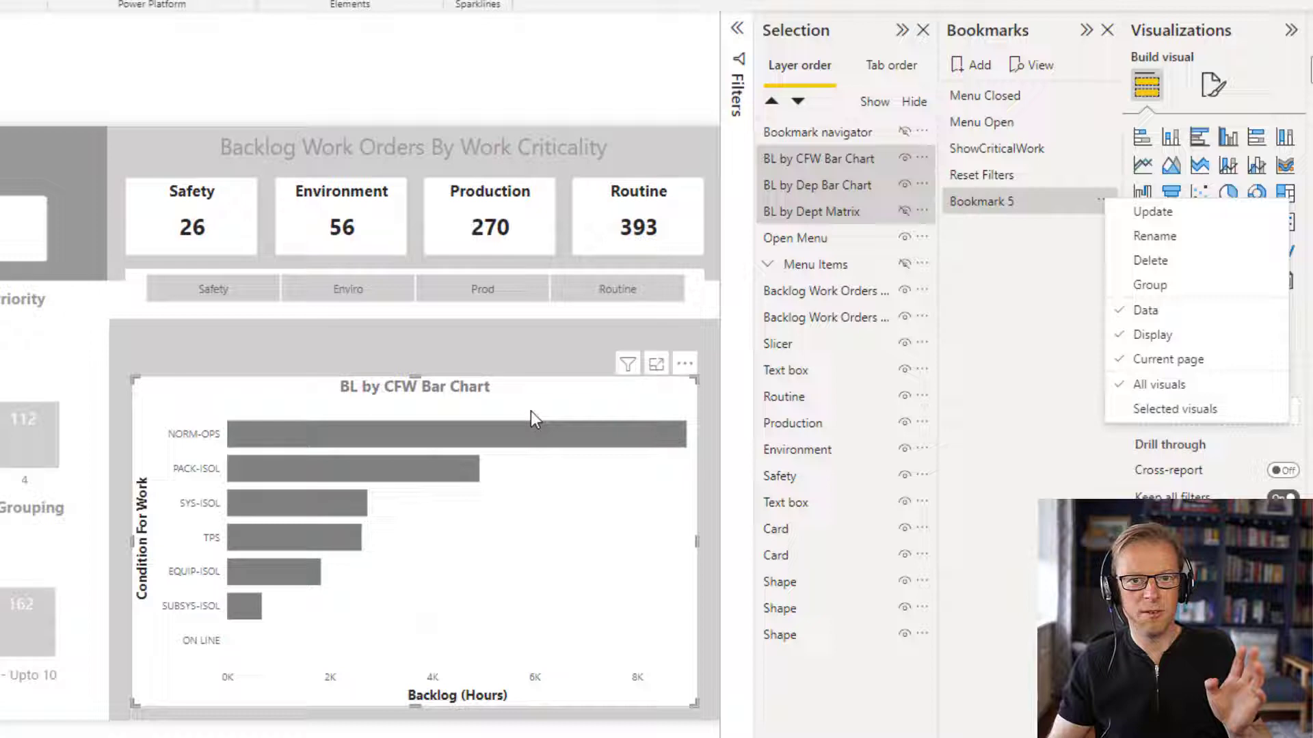
click(1137, 311)
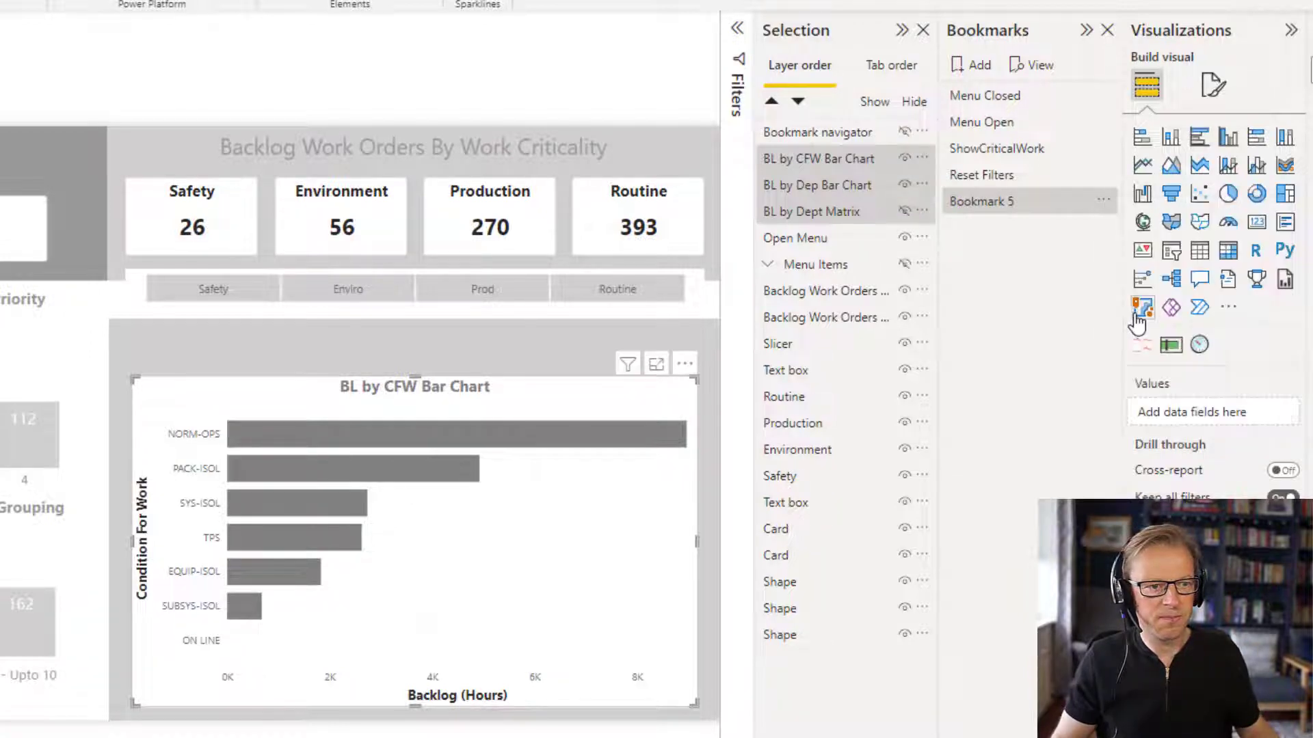
click(1100, 201)
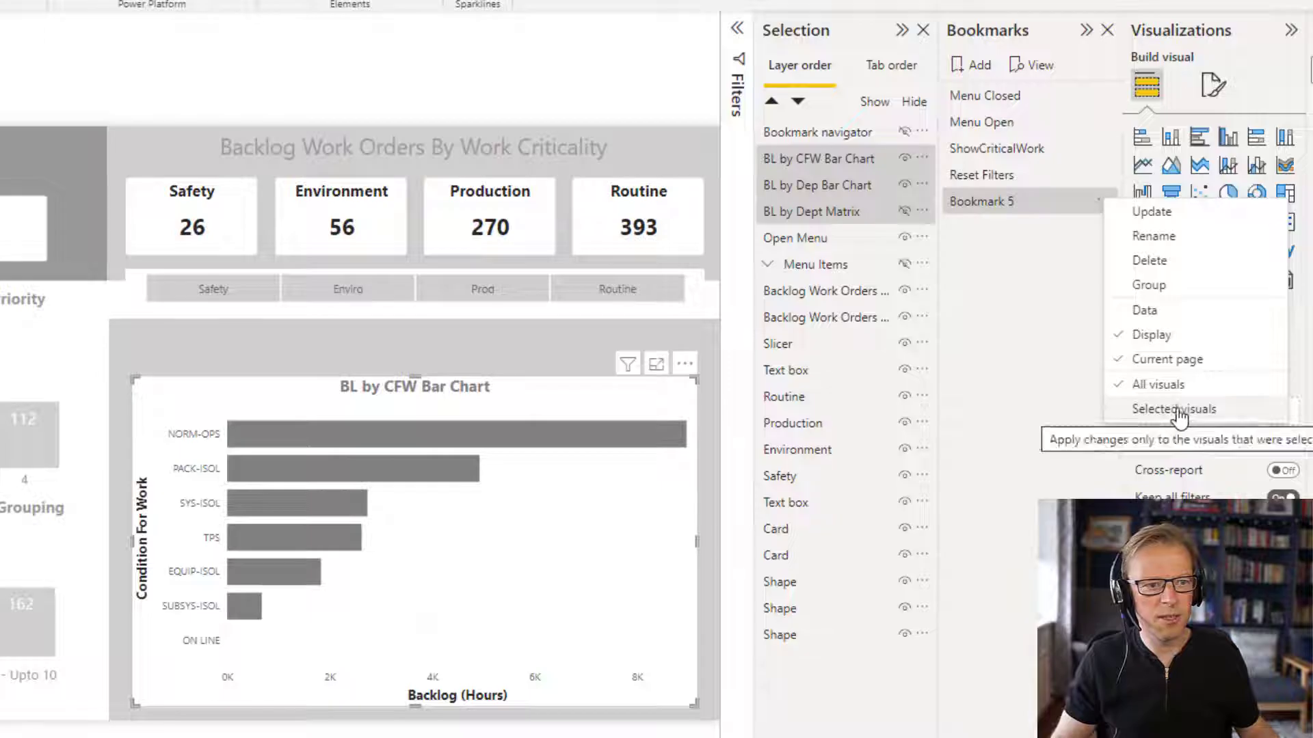
click(1138, 409)
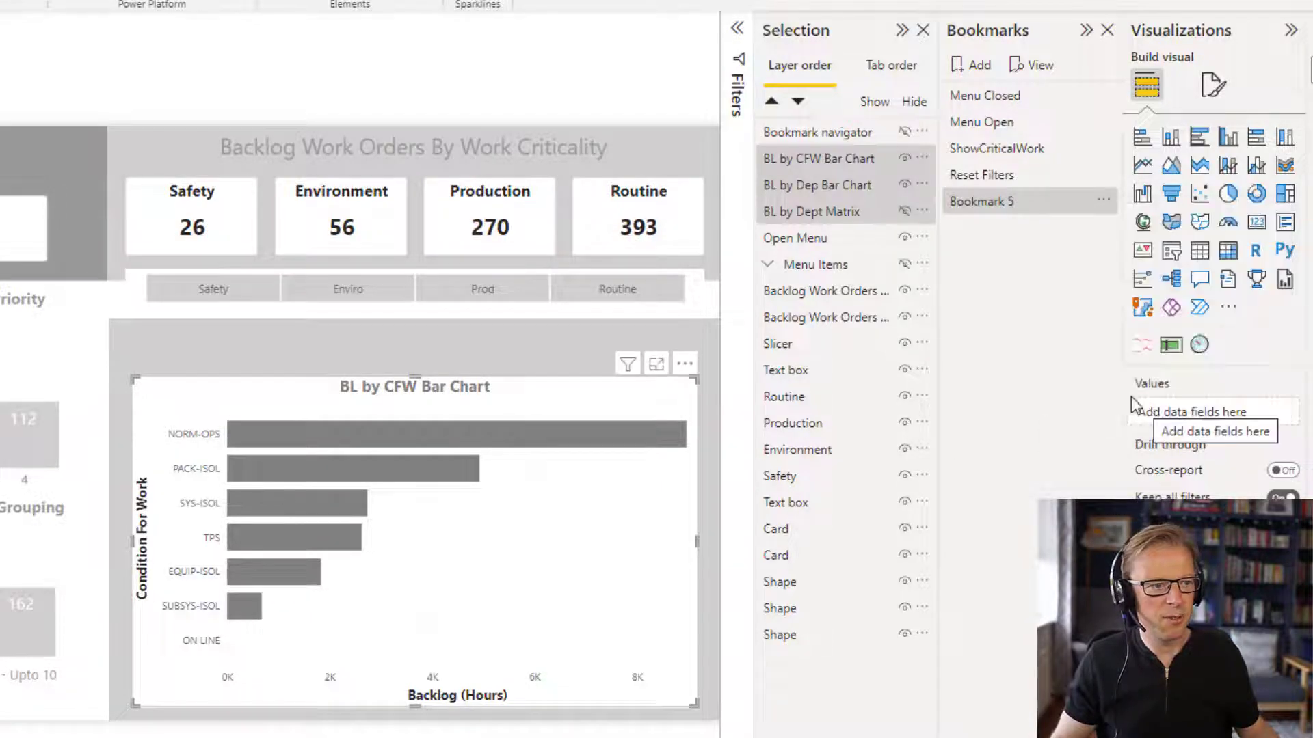
mouse_move(581, 439)
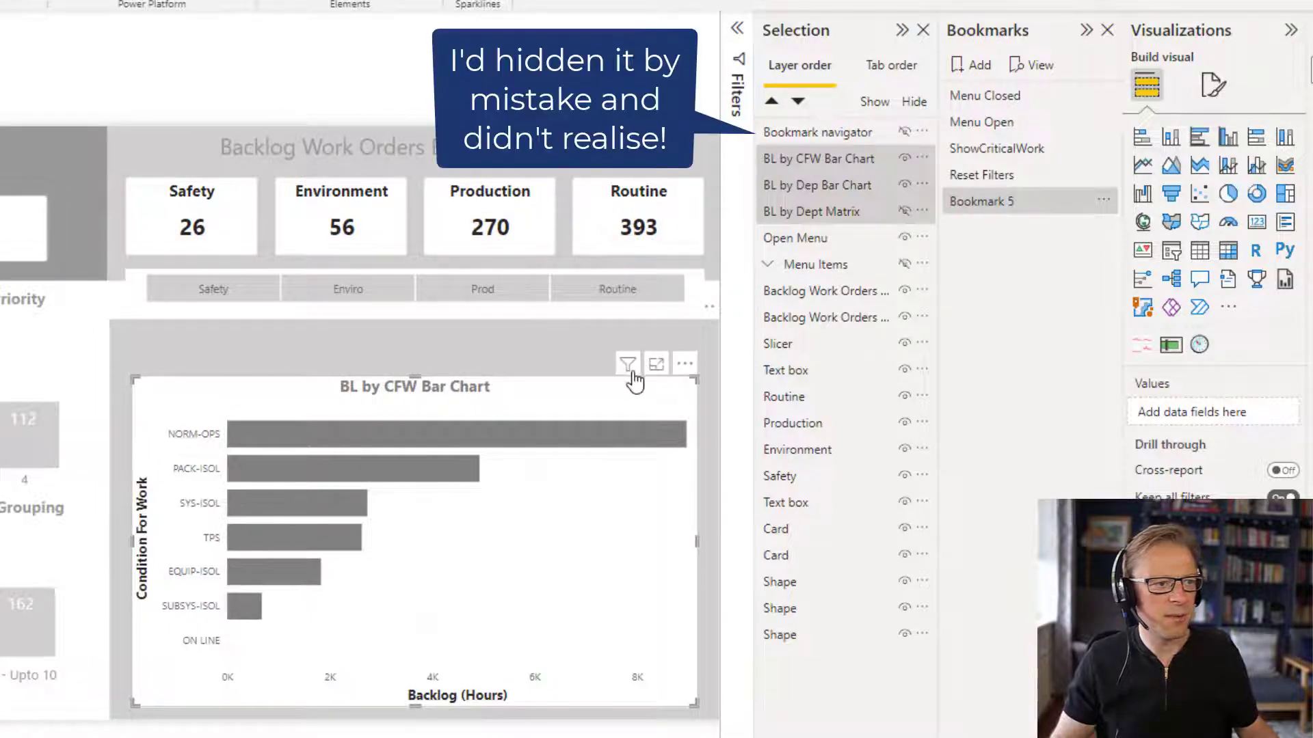
double_click(1008, 203)
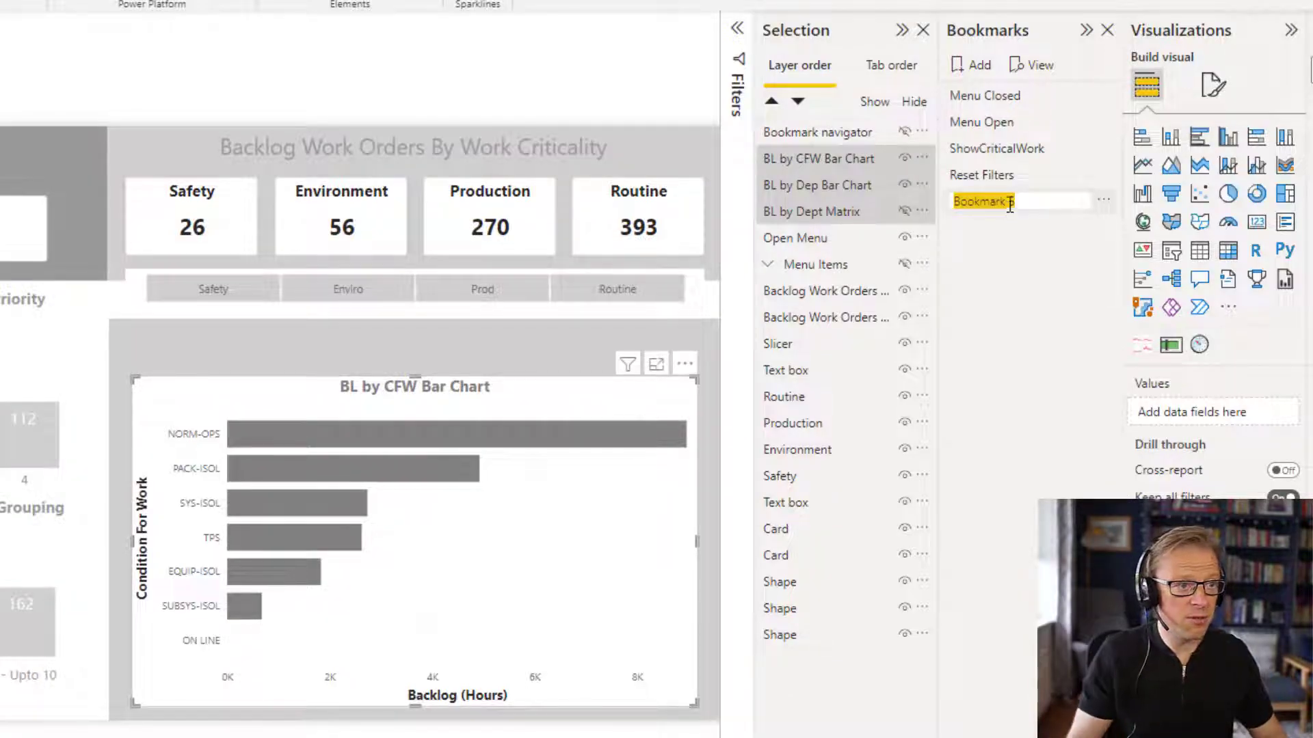
- Hide the department bar chart, select the three BL visuals, and update Bookmark 5
click(905, 187)
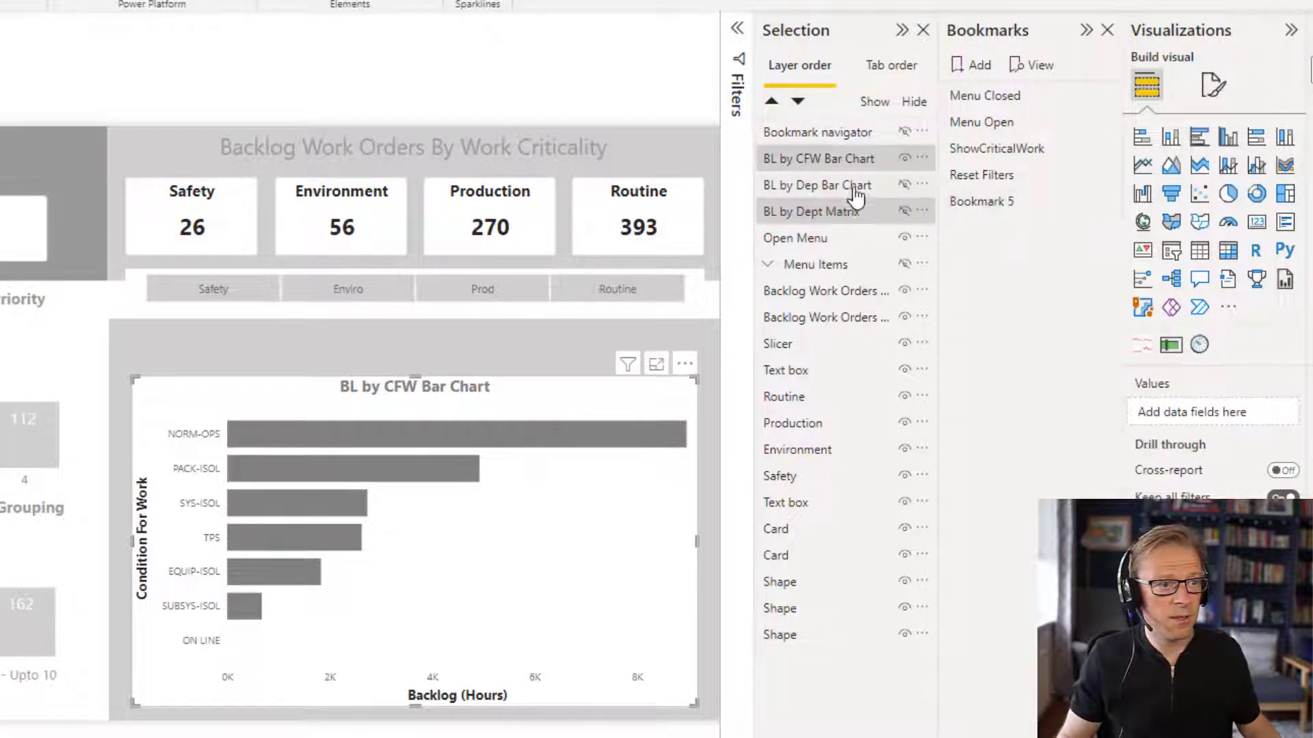
ctrl+click(882, 186)
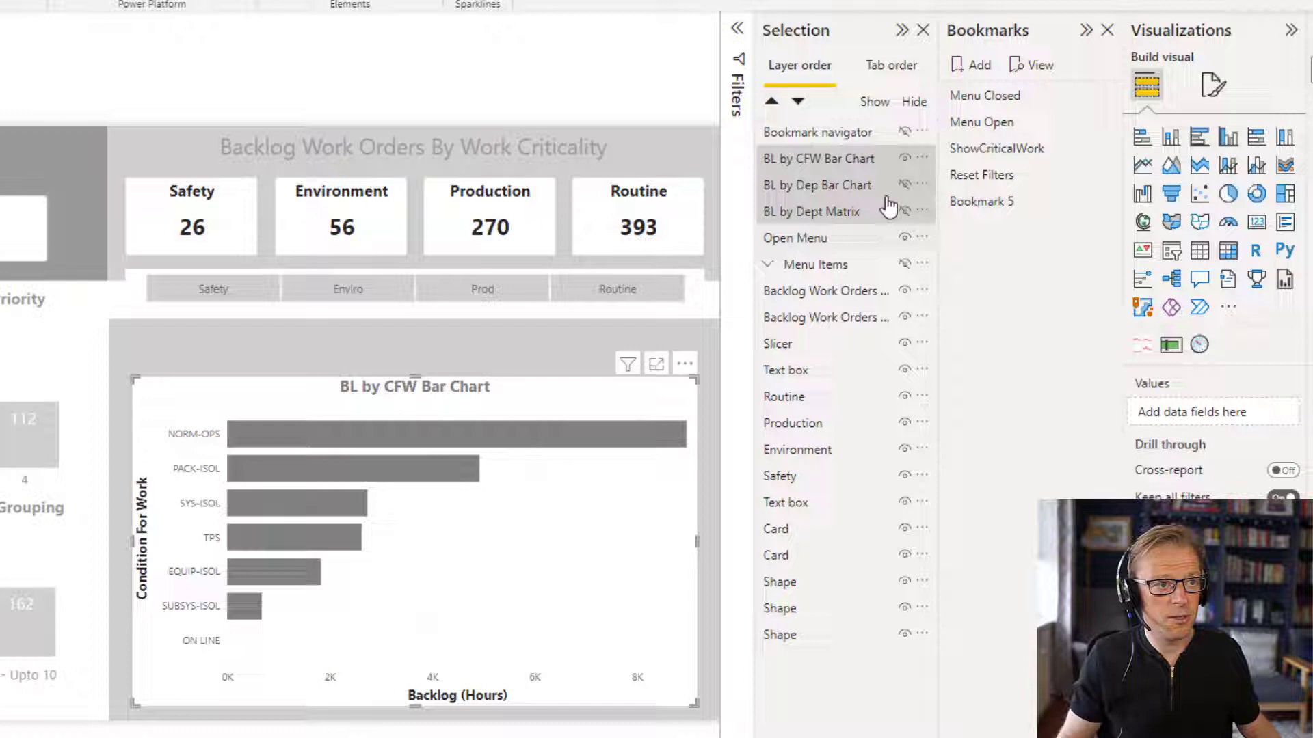
ctrl+click(896, 164)
ctrl+click(896, 161)
ctrl+click(886, 188)
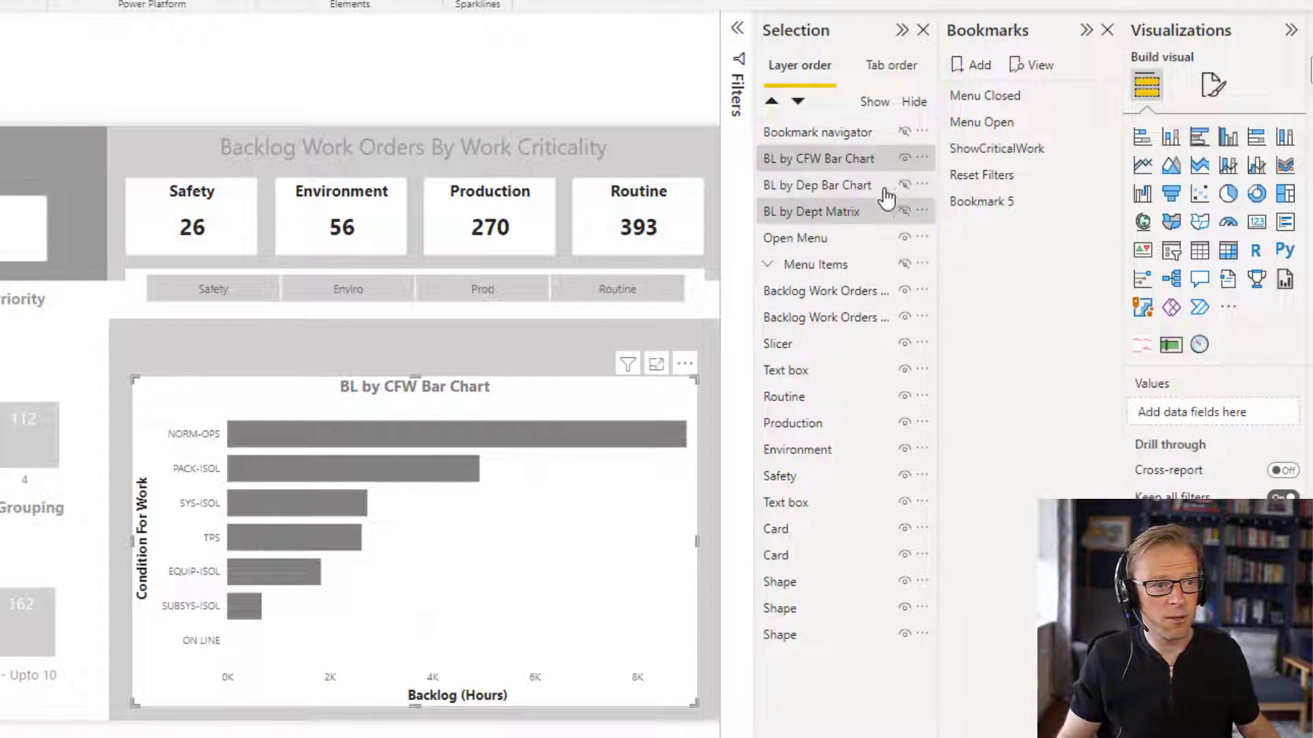
ctrl+click(851, 191)
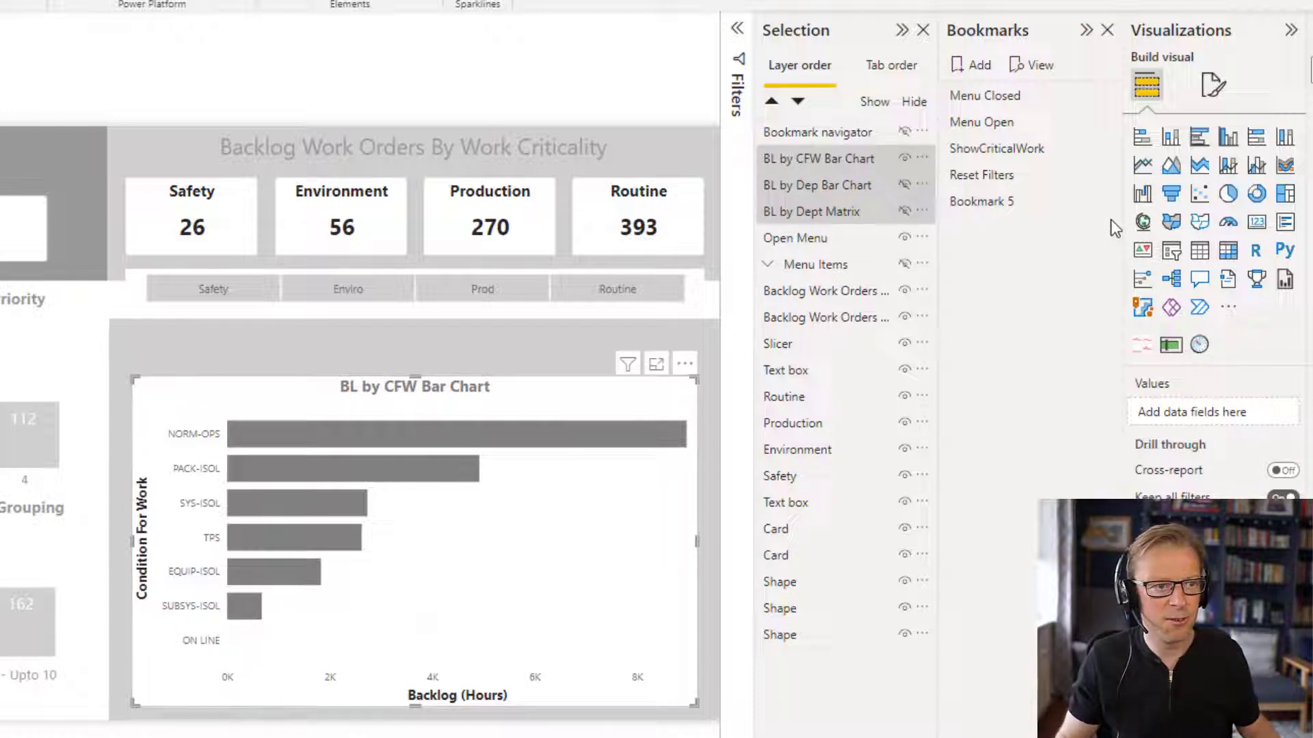
click(1102, 202)
click(1154, 216)
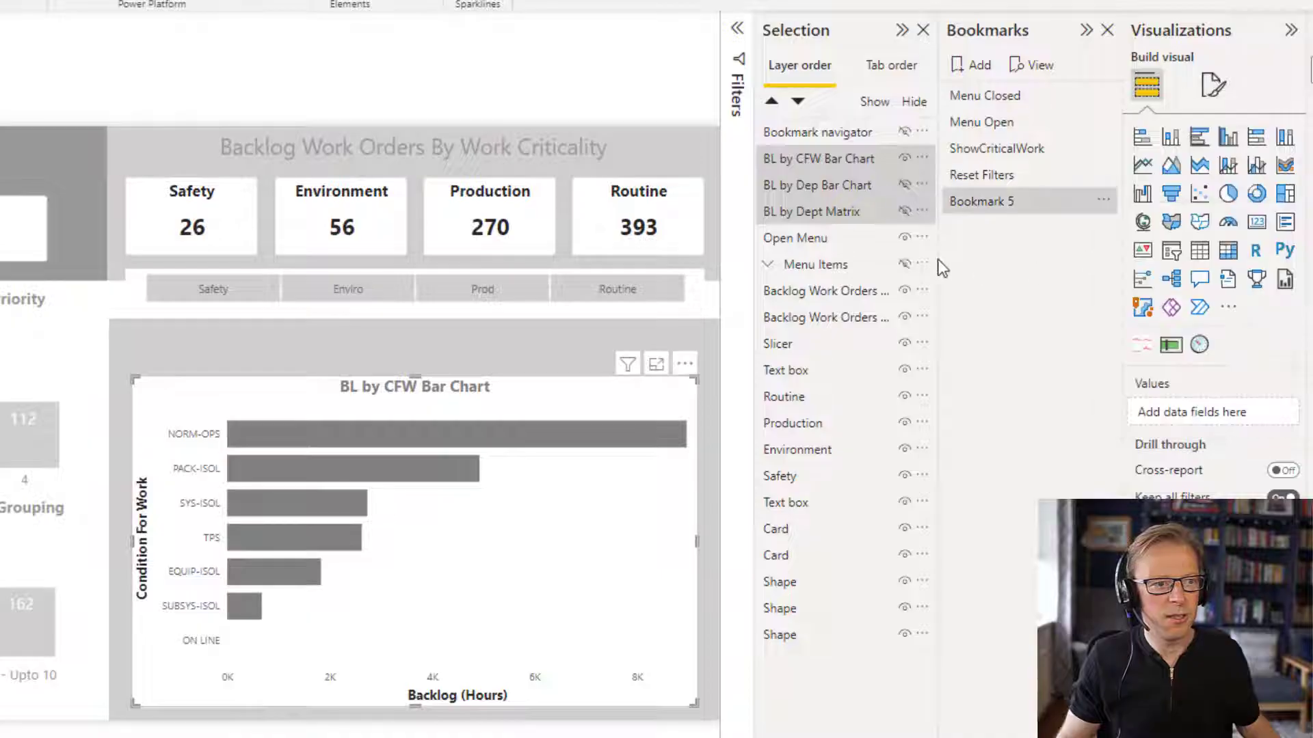
- Rename Bookmark 5 to Show CFW Bar Chart
double_click(997, 205)
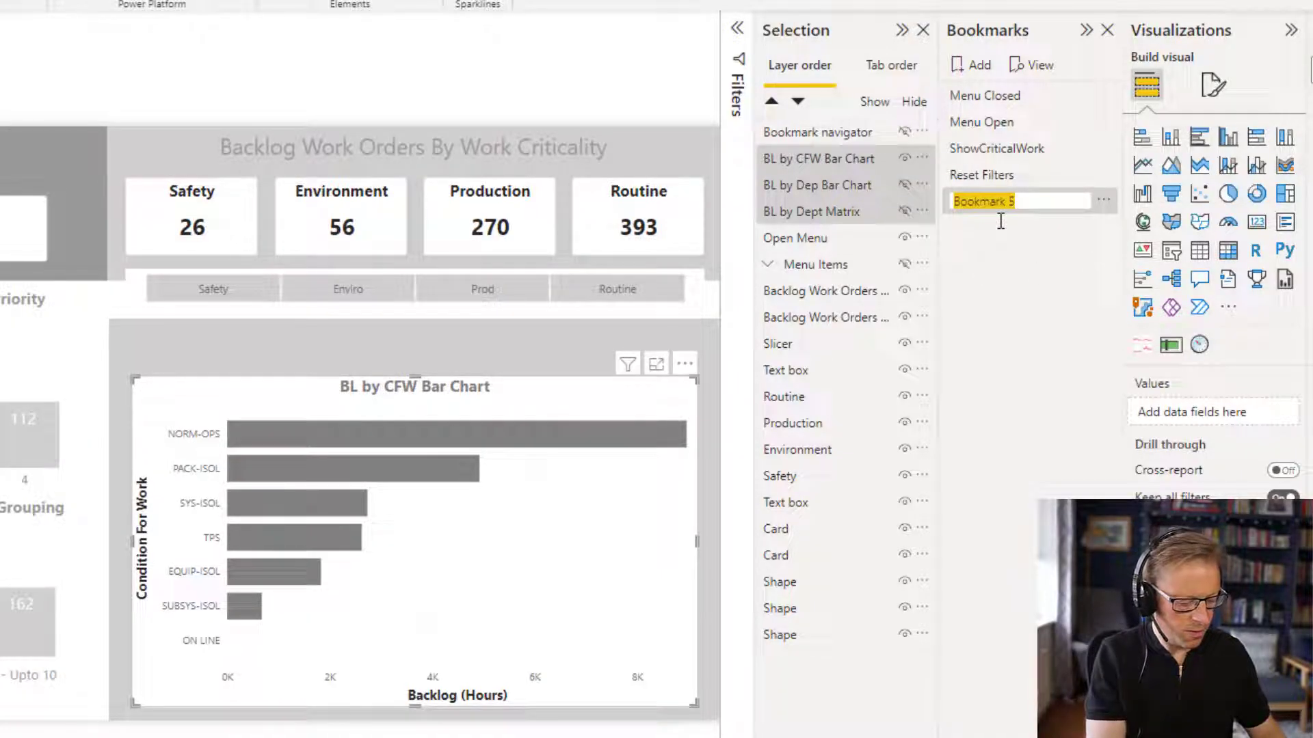
text(Sc)
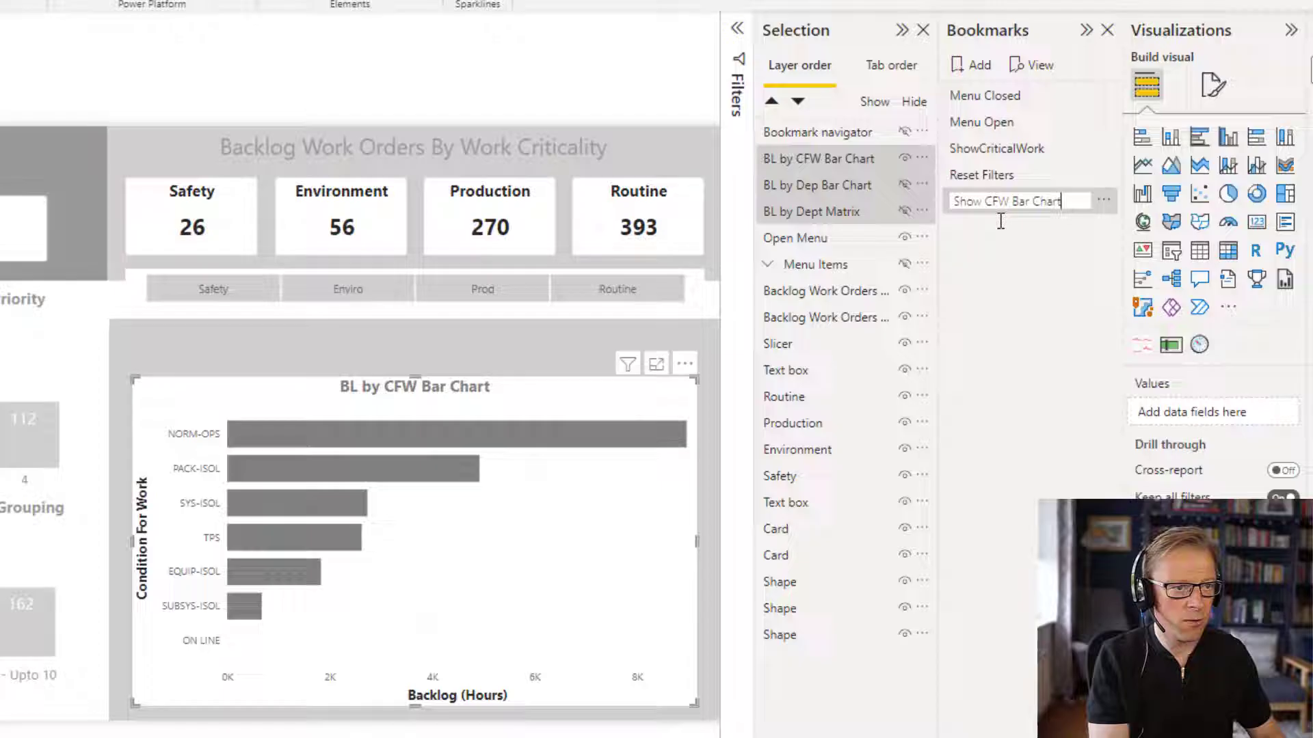
key(Return)
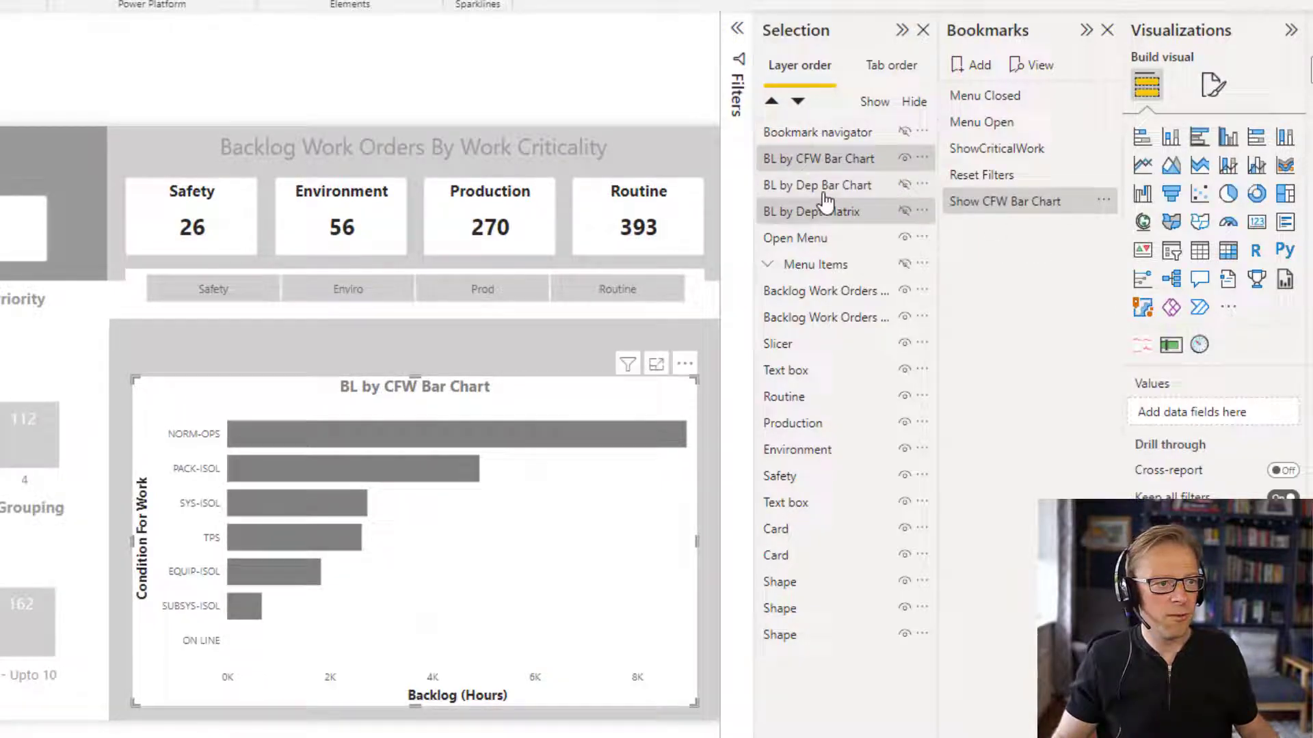
- Show the department bar chart instead of the CFW chart and add a Show Dept Bar Chart bookmark
click(906, 158)
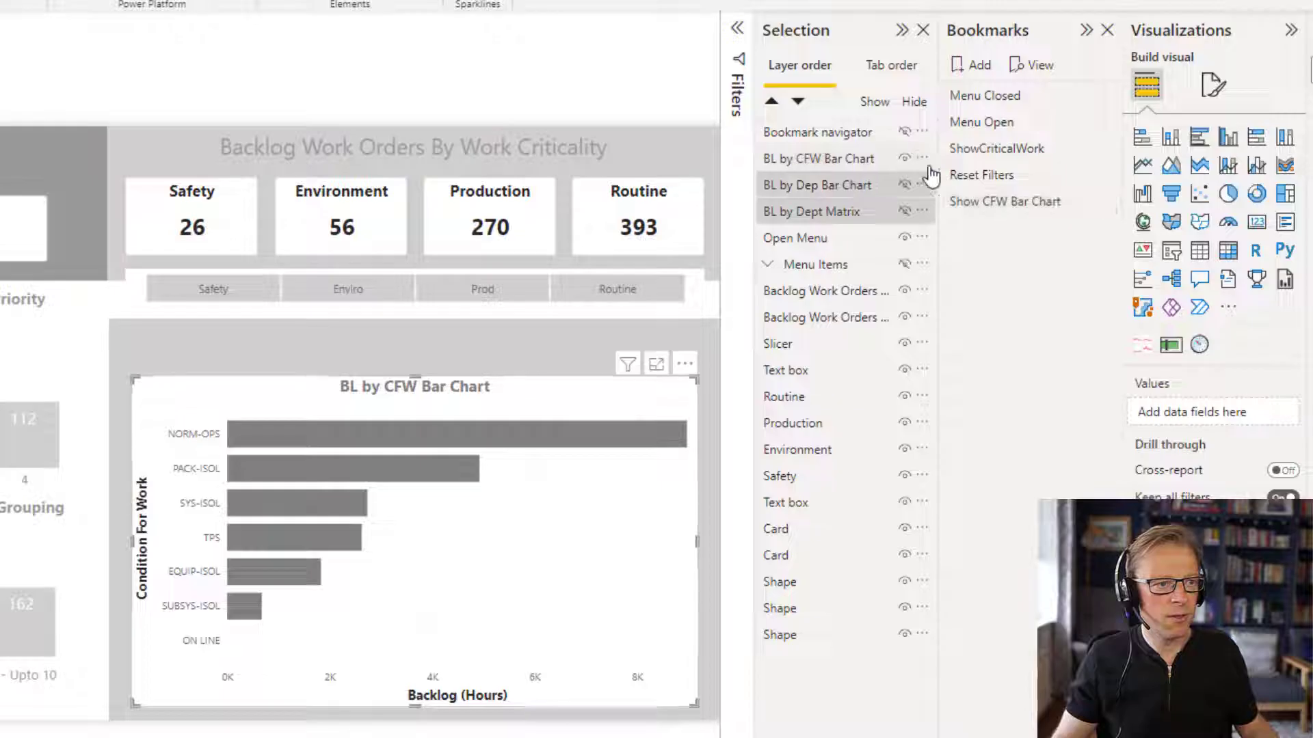
click(906, 185)
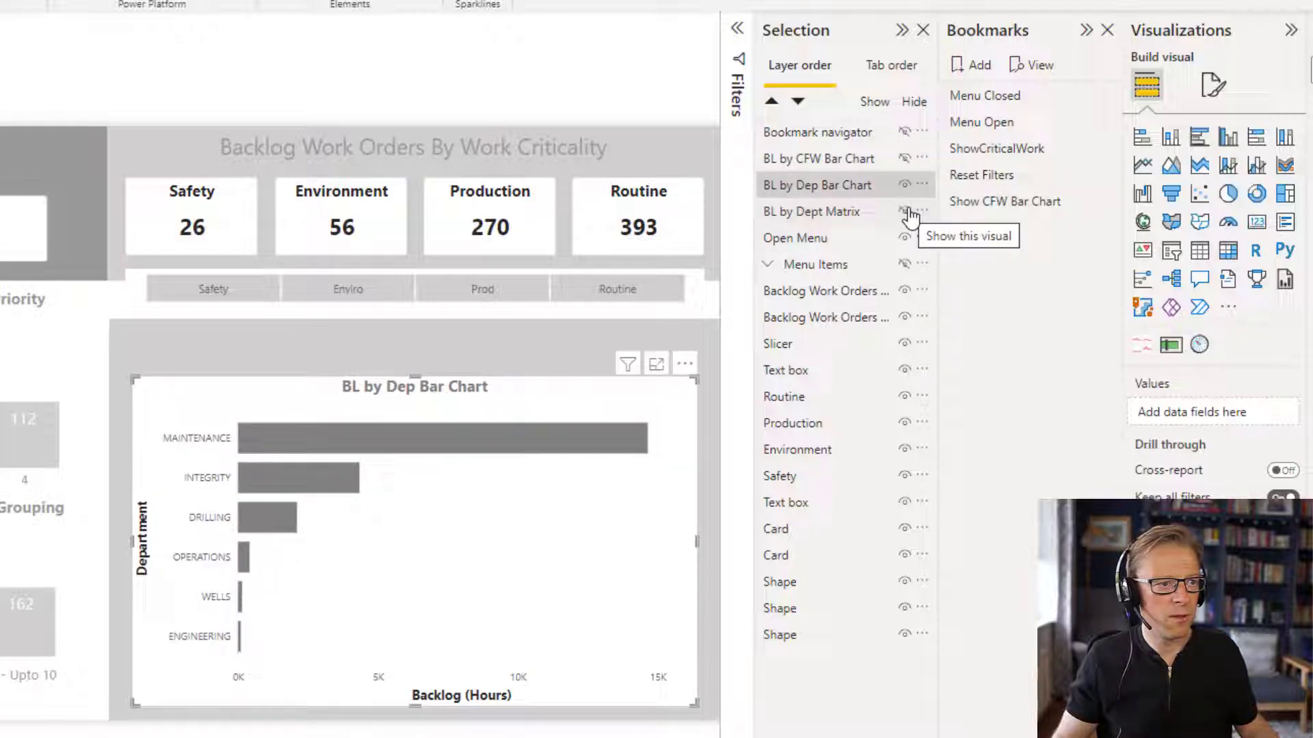
click(906, 211)
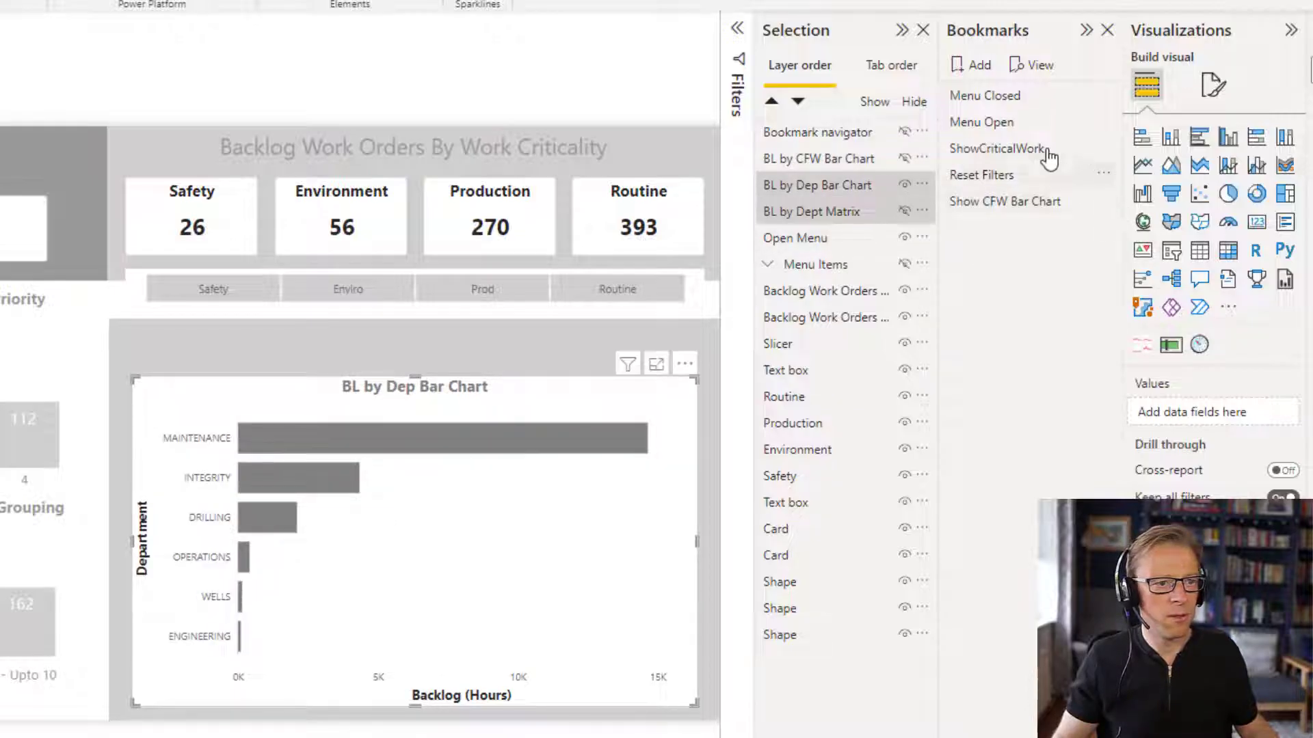
click(974, 66)
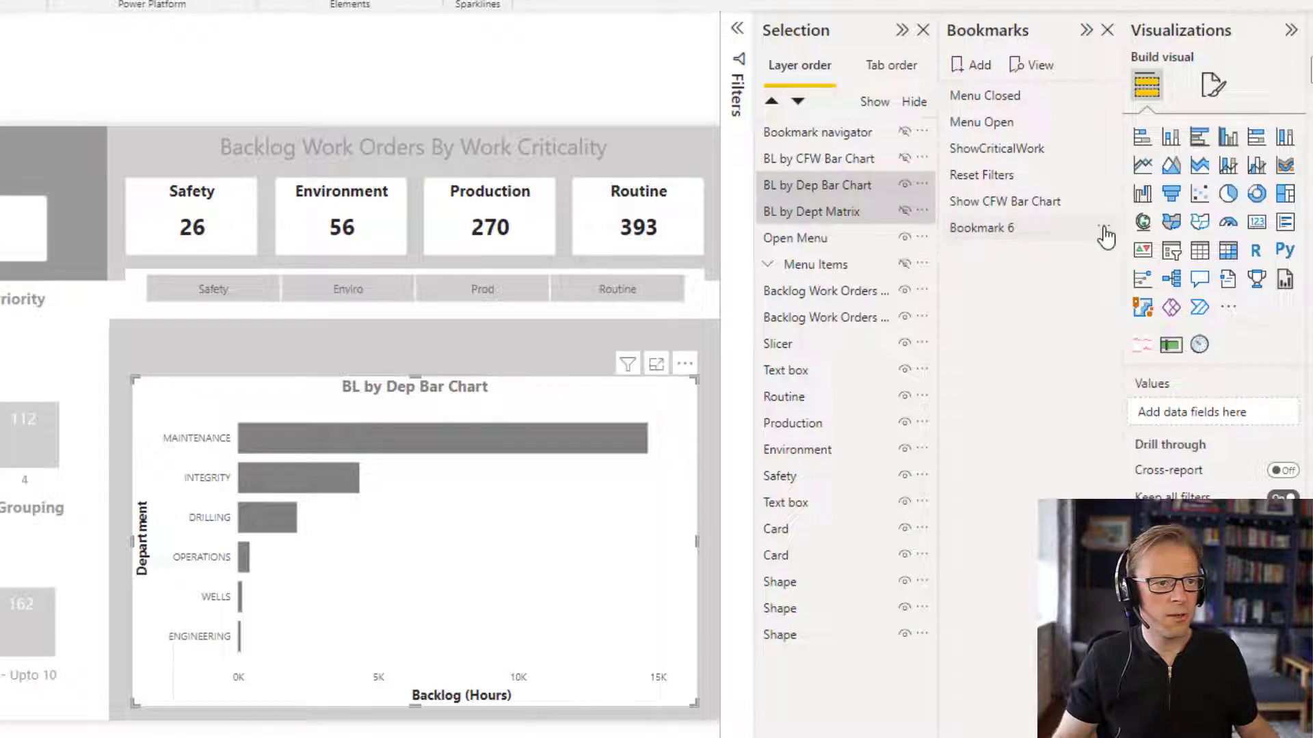
text(Show Dept Bar Chart)
key(Return)
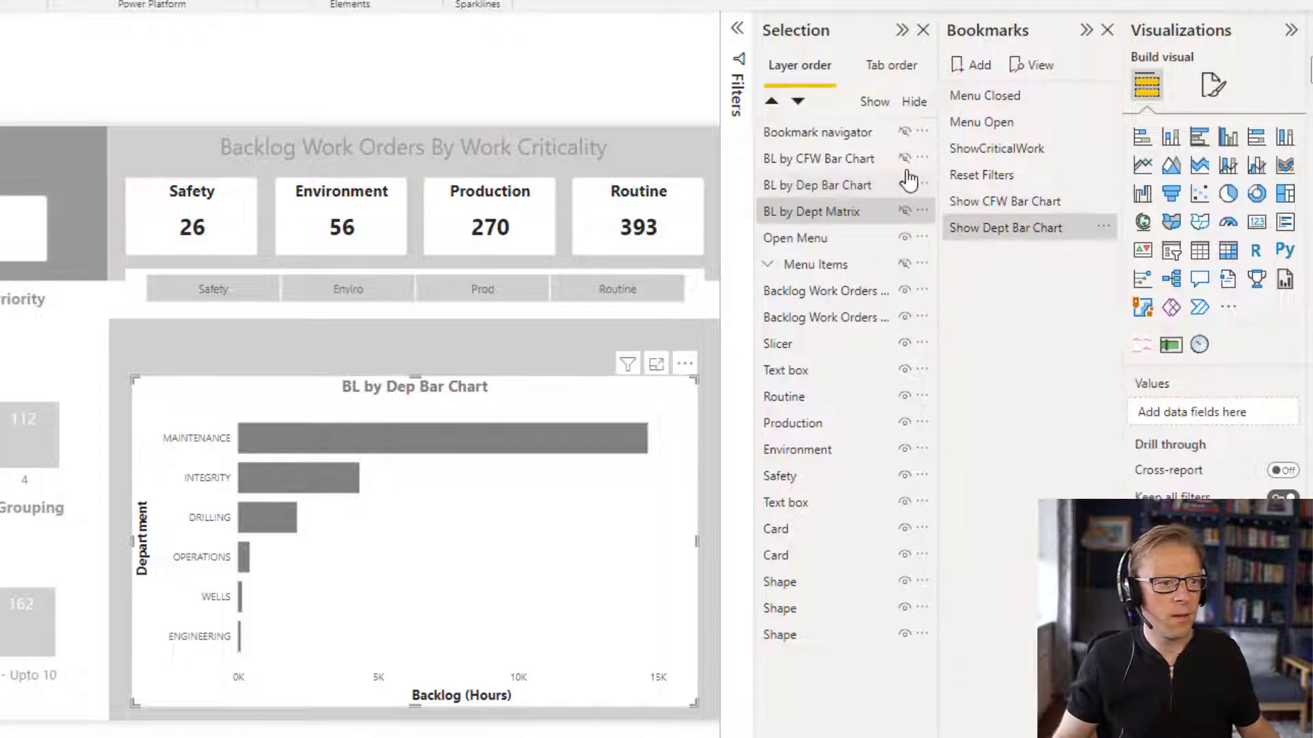
- Select all three backlog visuals, limit Show Dept Bar Chart to selected visuals, and update it
shift+click(788, 164)
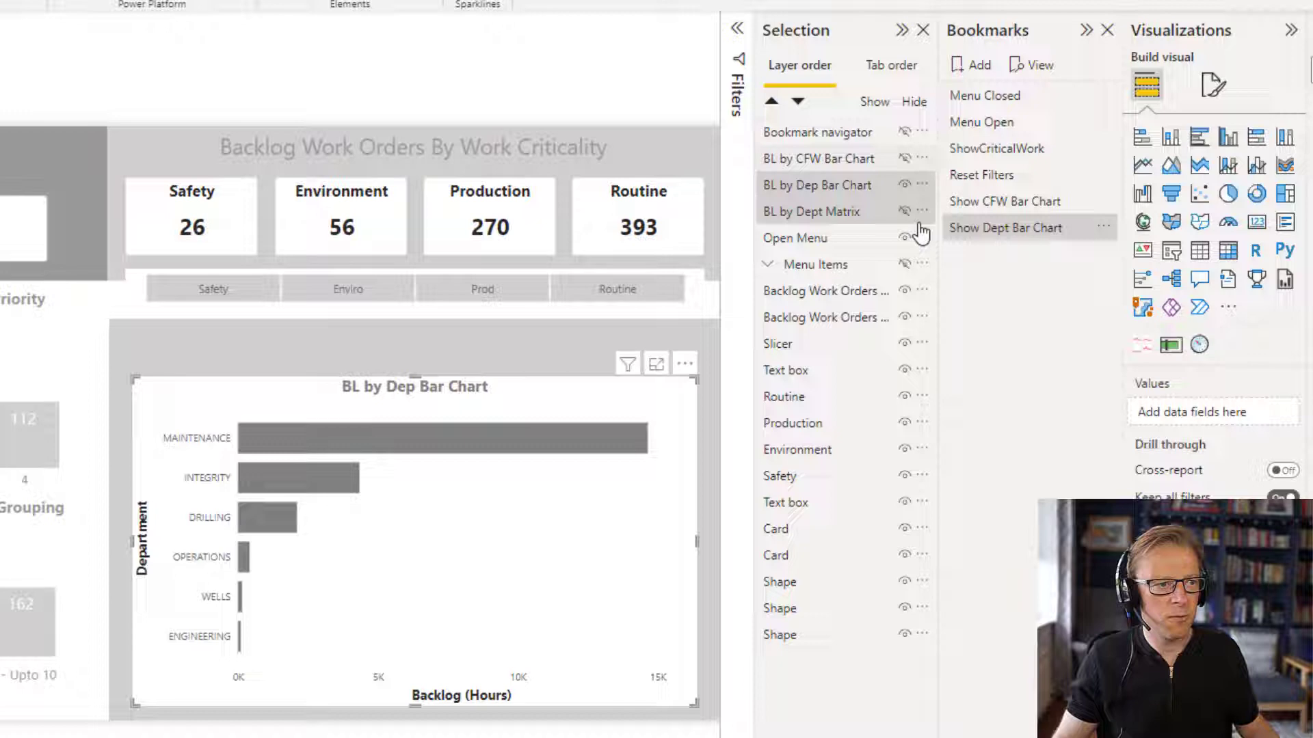
click(1103, 229)
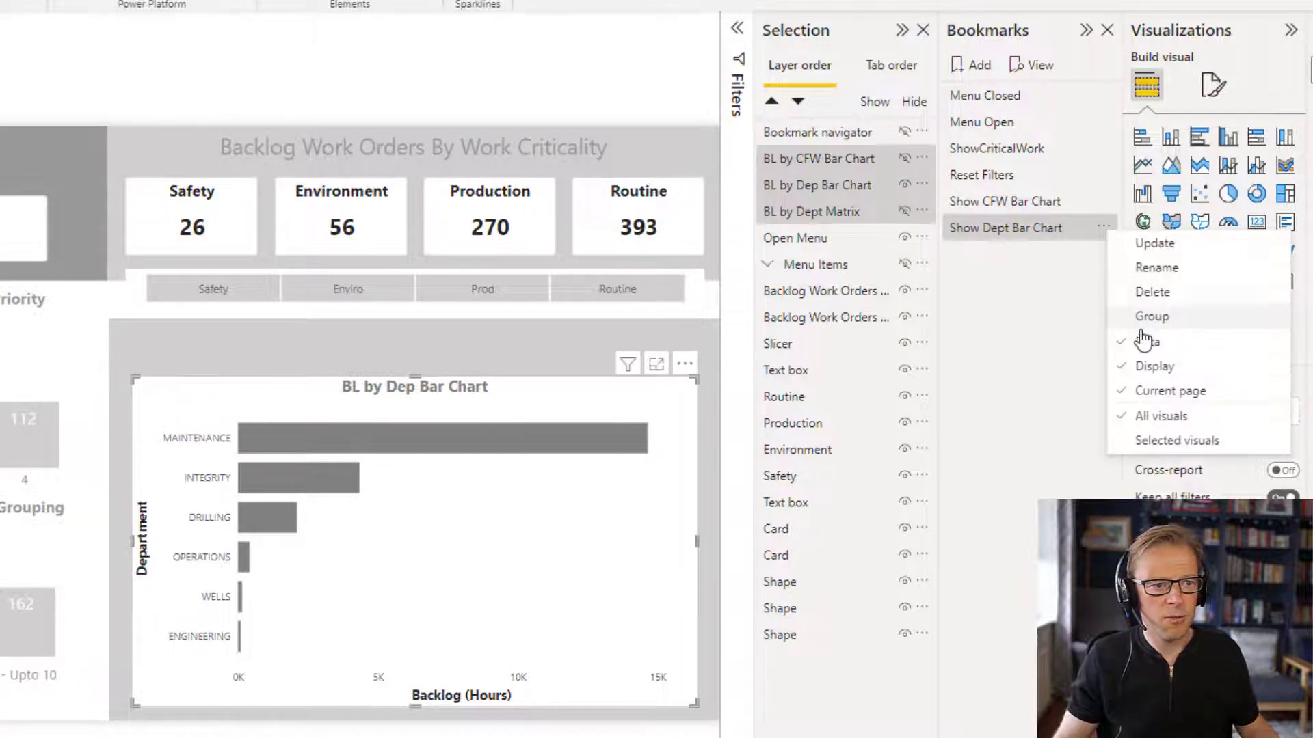
click(1108, 259)
click(1106, 233)
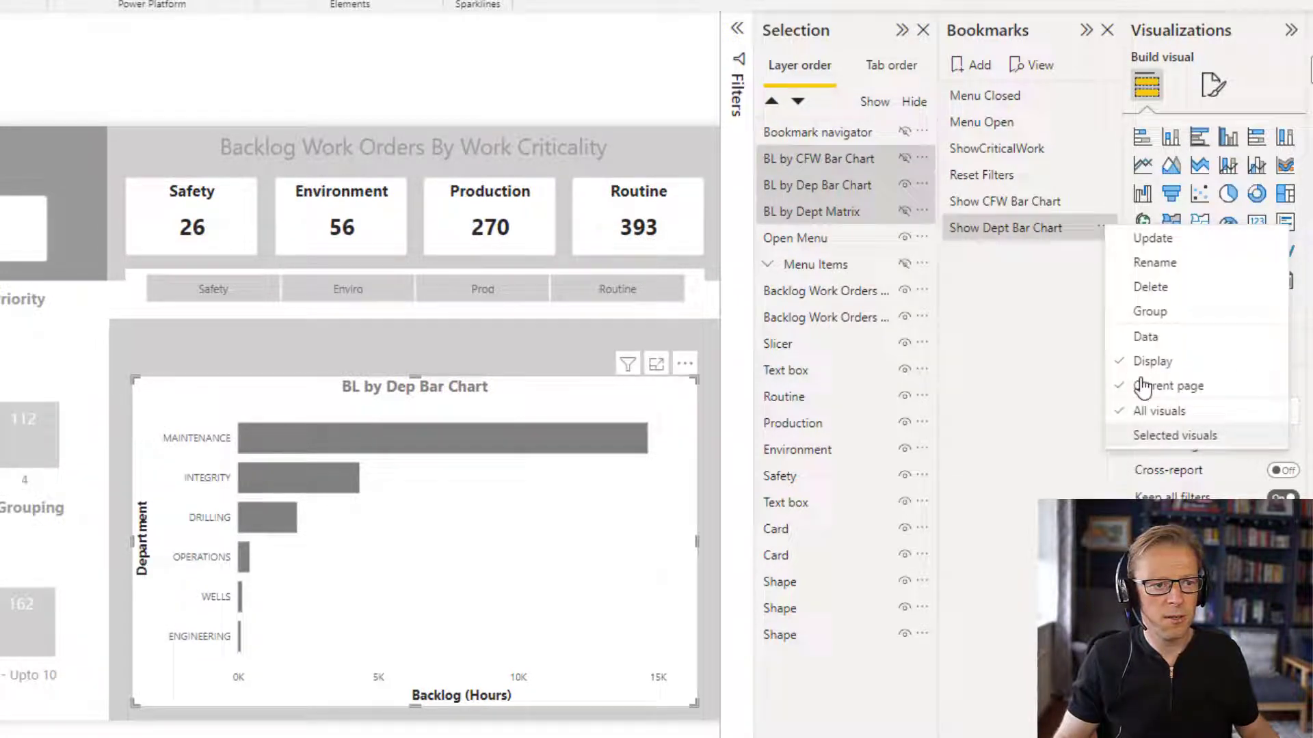
click(1169, 435)
click(1106, 231)
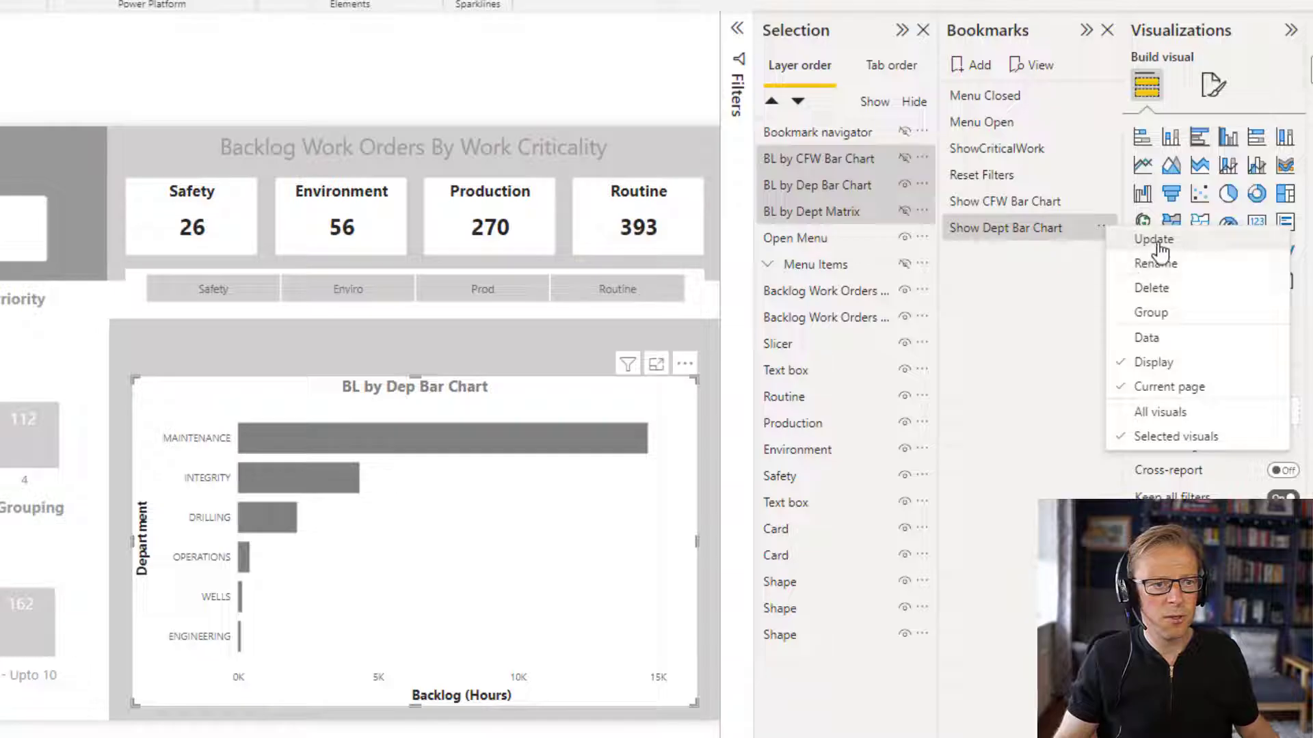
click(1156, 243)
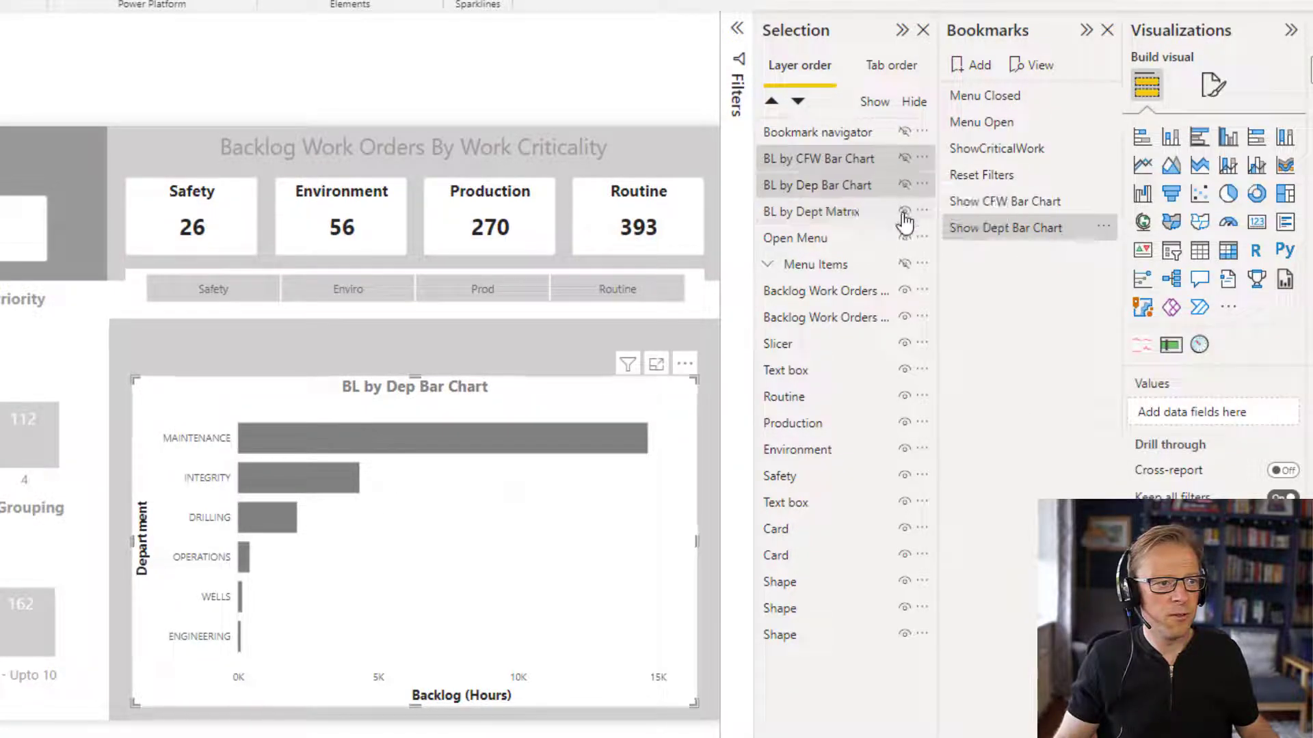
- Hide the department bar chart to reveal the matrix and add a Show Backlog Matrix bookmark
click(904, 184)
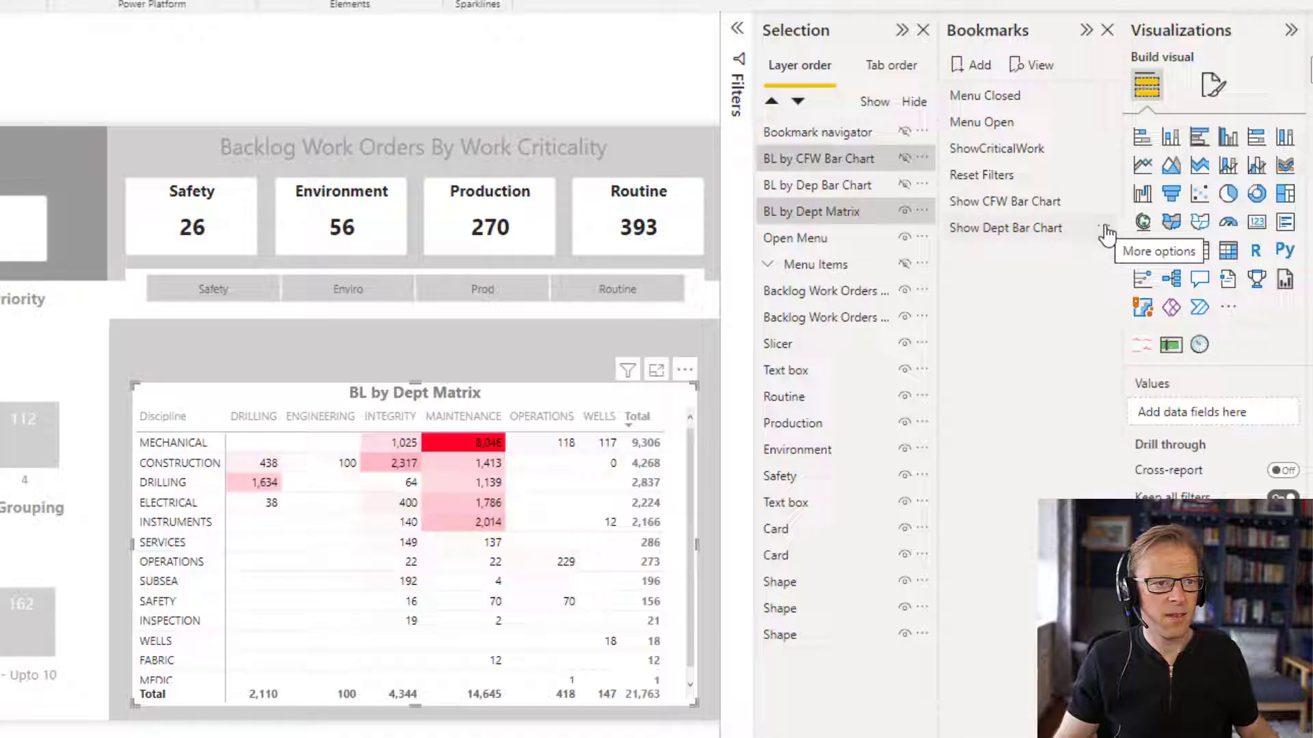
click(975, 65)
text(Show Backlog Matrix)
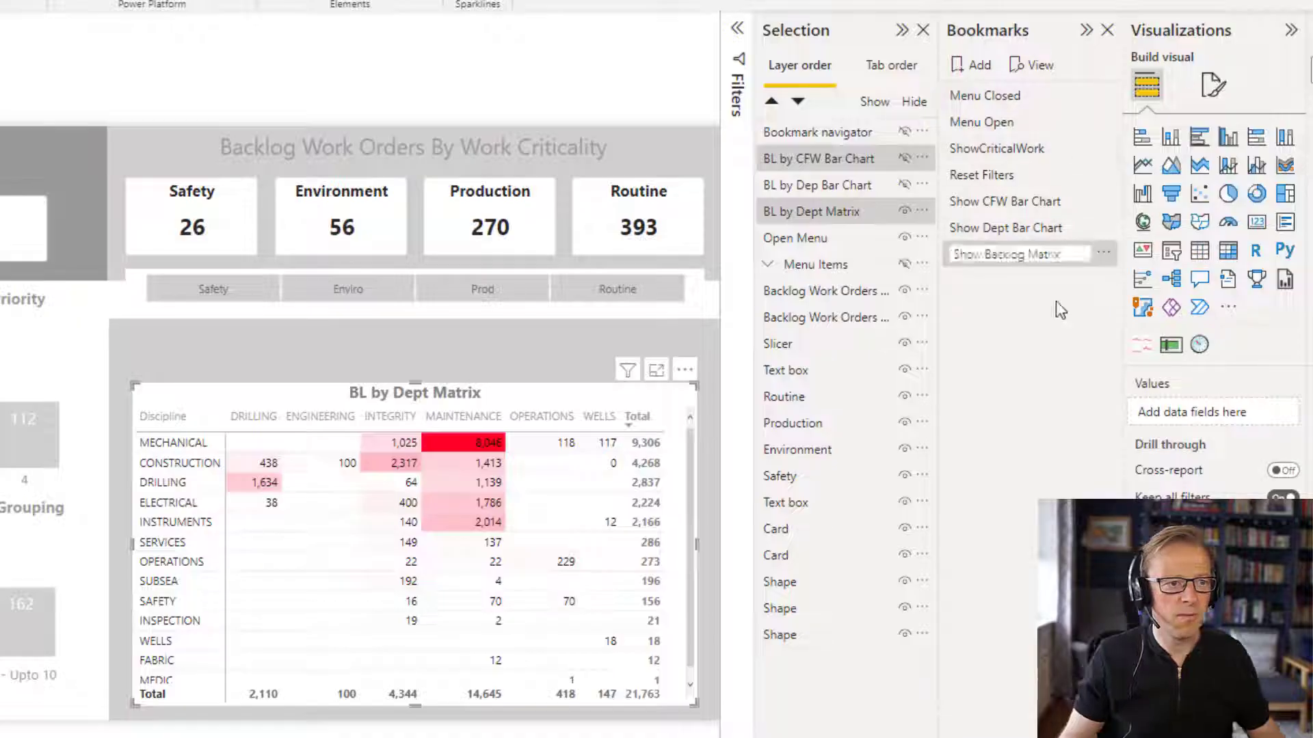
key(Return)
- Untick Data for Show Backlog Matrix, add the bar chart to the selection, and update the bookmark
click(1103, 253)
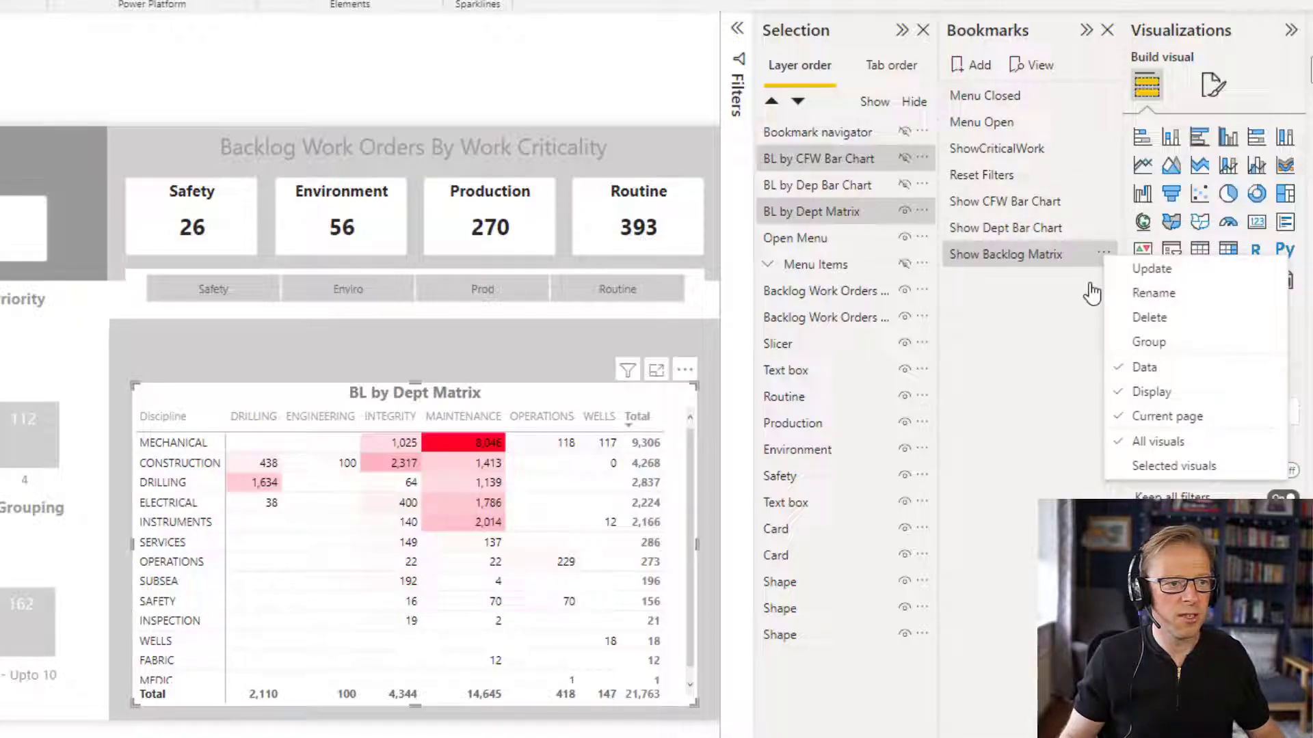
click(1141, 367)
click(1103, 253)
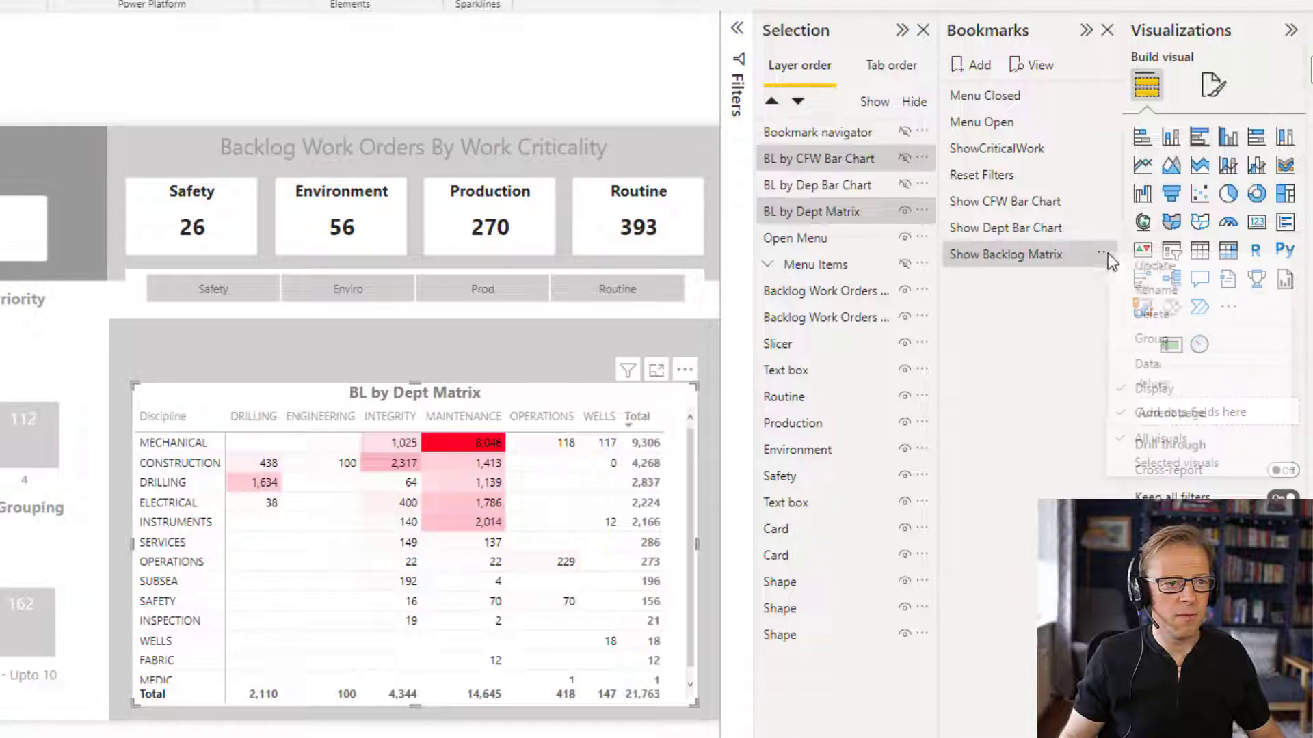
click(1178, 463)
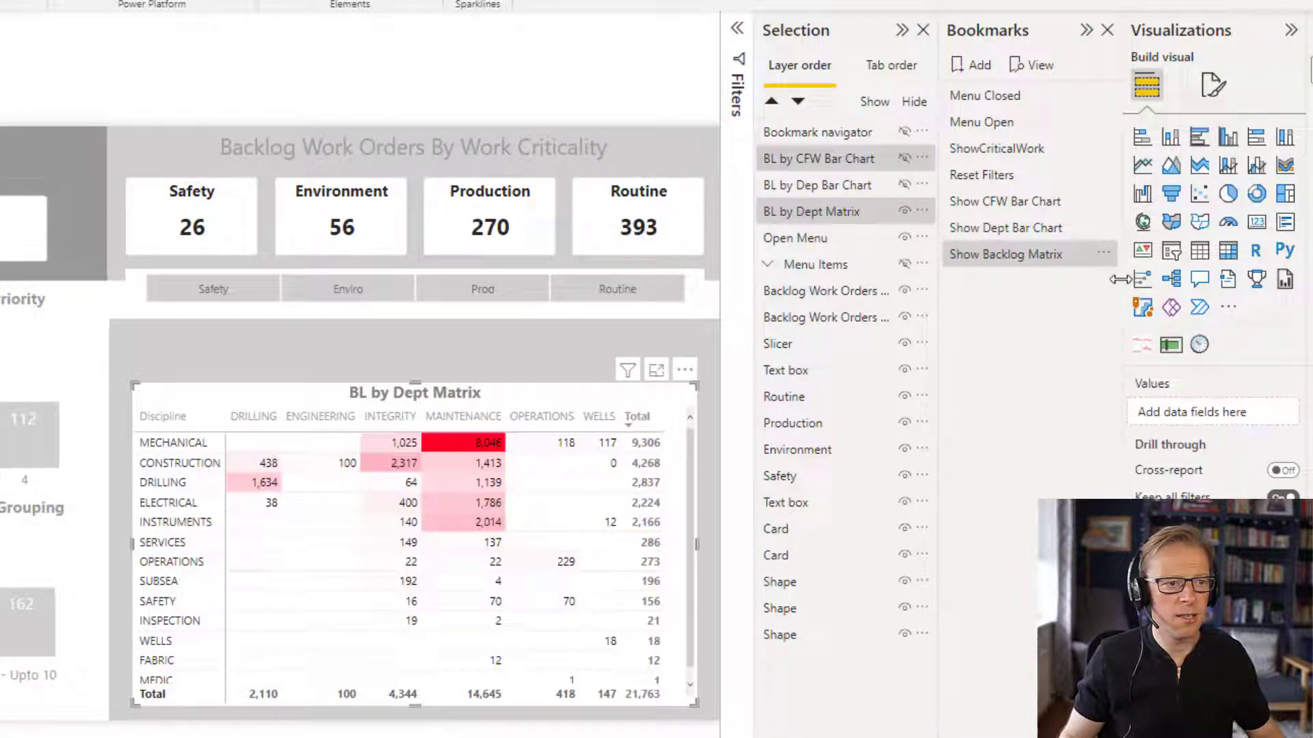
ctrl+click(851, 186)
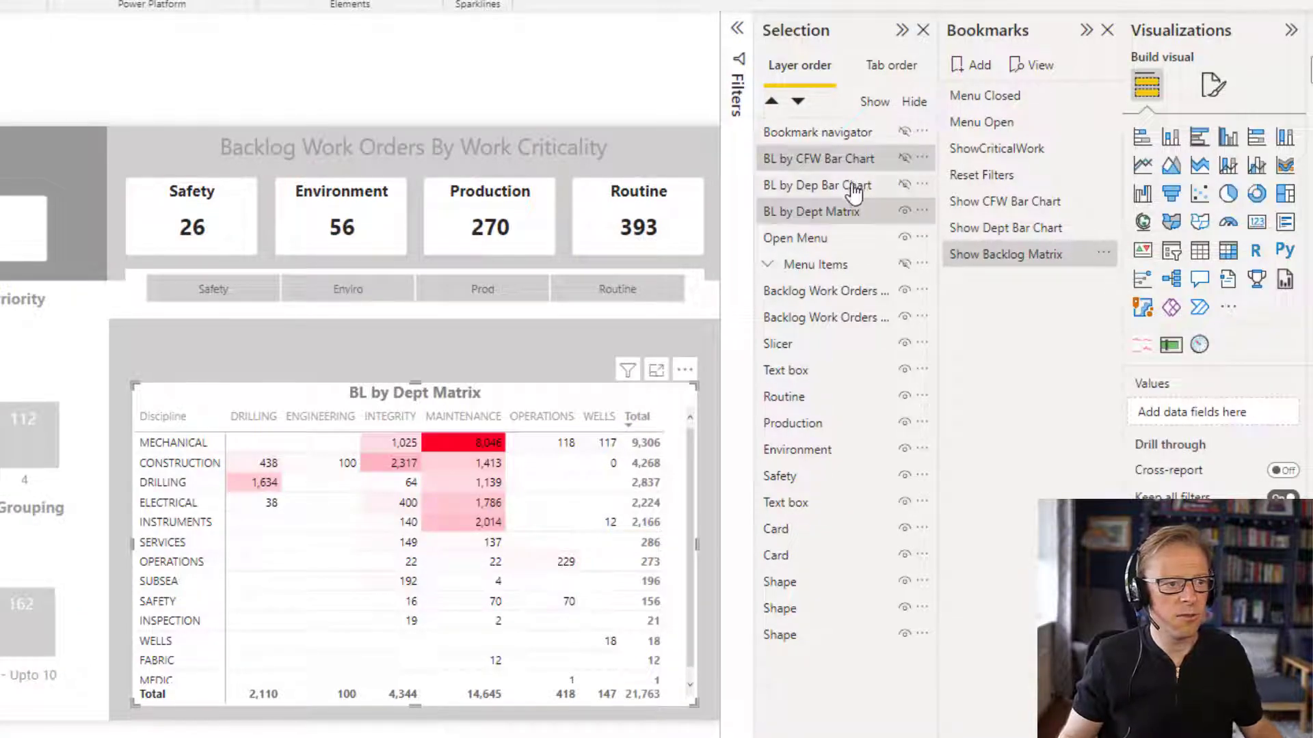
click(1104, 253)
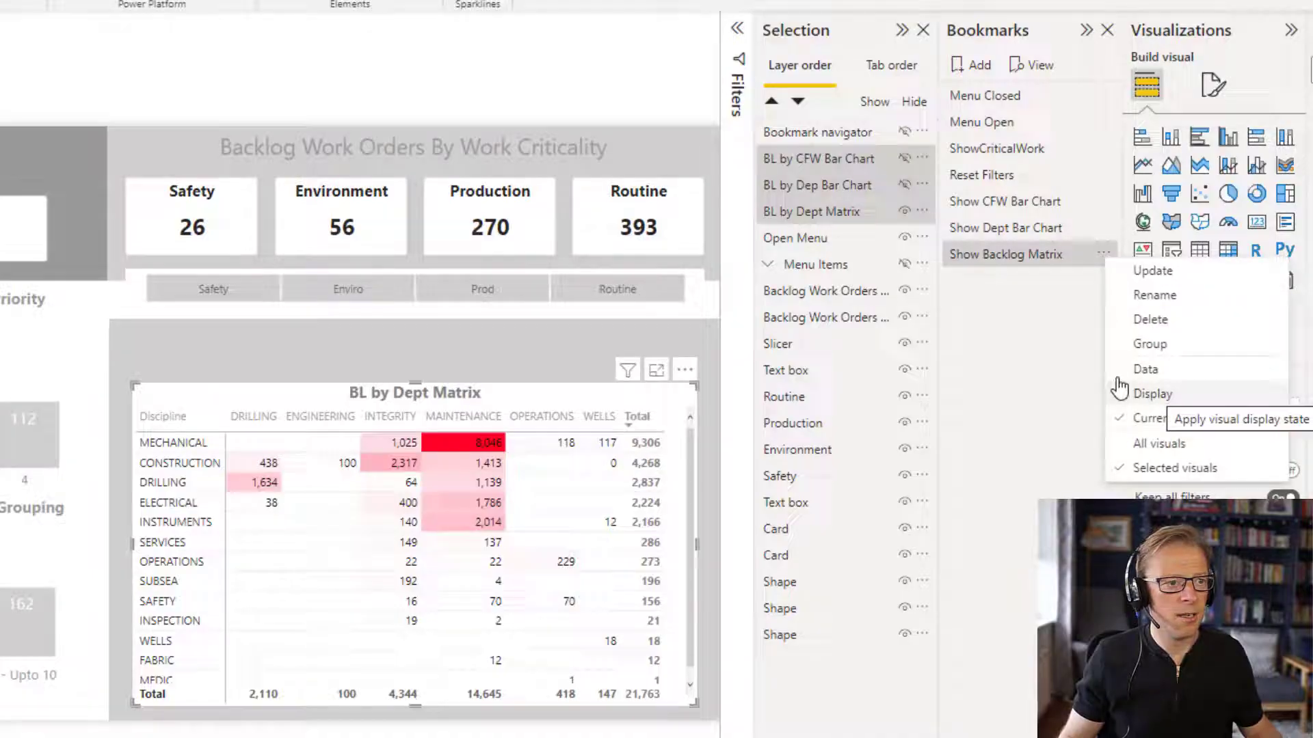
click(1161, 272)
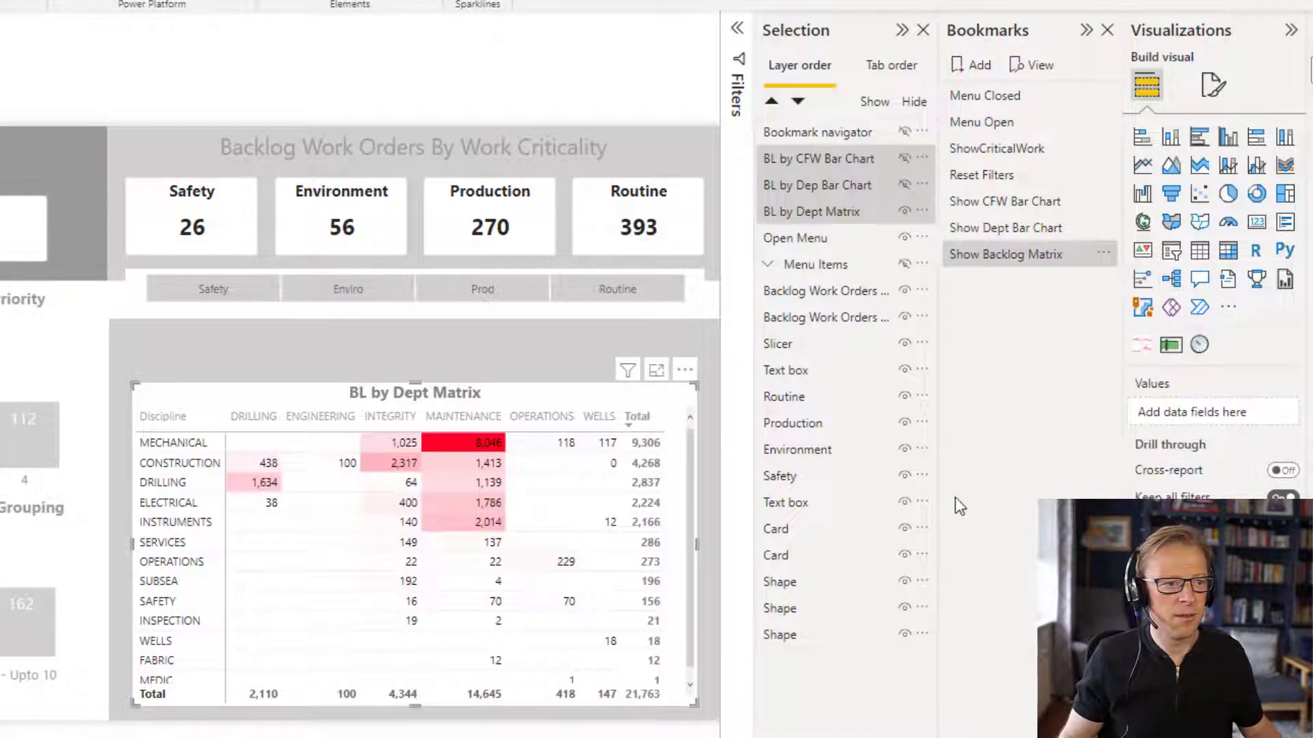
- Test the three chart bookmarks, restore the bar chart's visibility, and finish on Show CFW Bar Chart
click(984, 210)
click(988, 228)
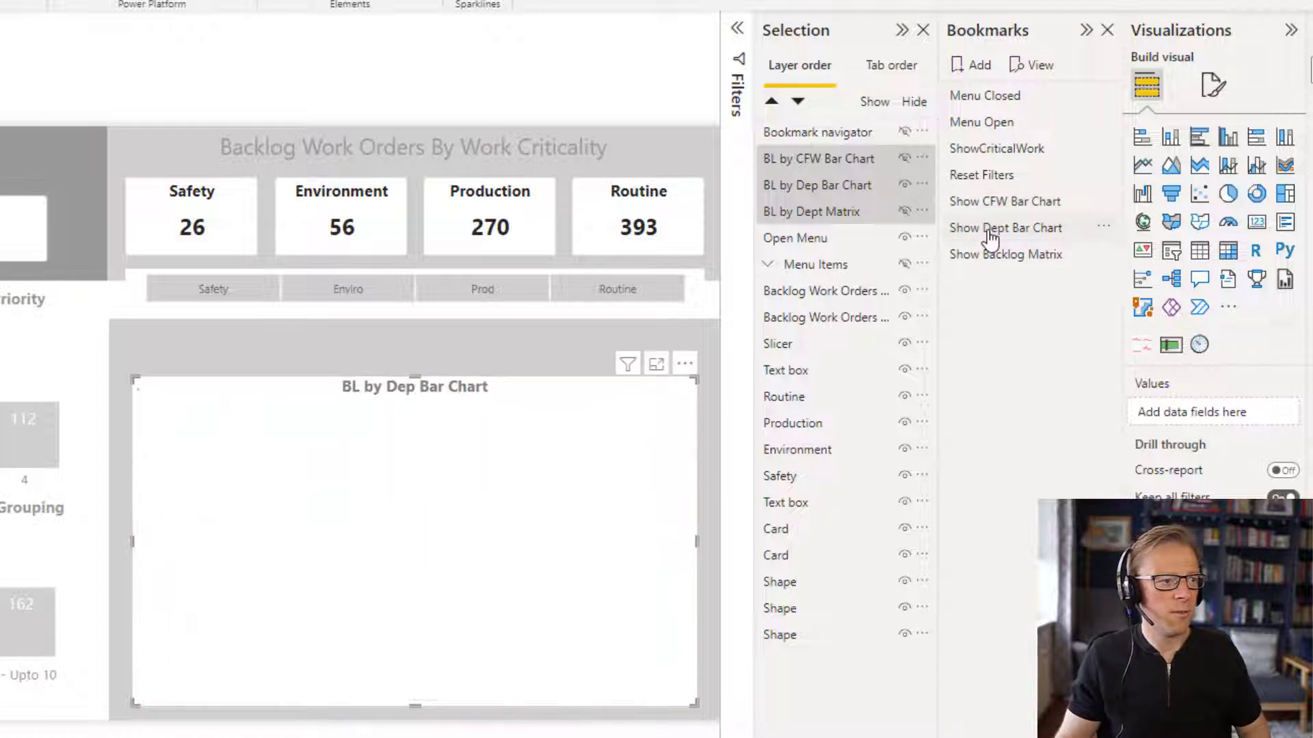
click(995, 259)
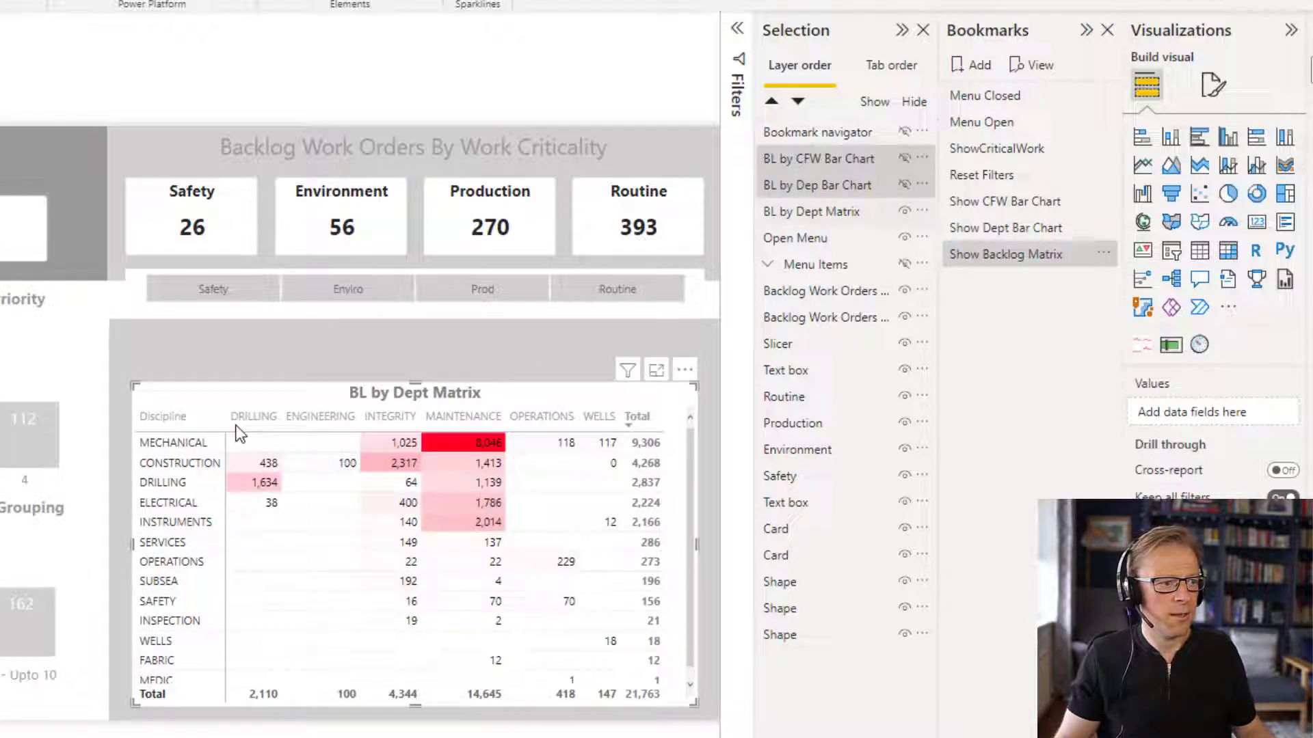
click(906, 212)
right_click(902, 185)
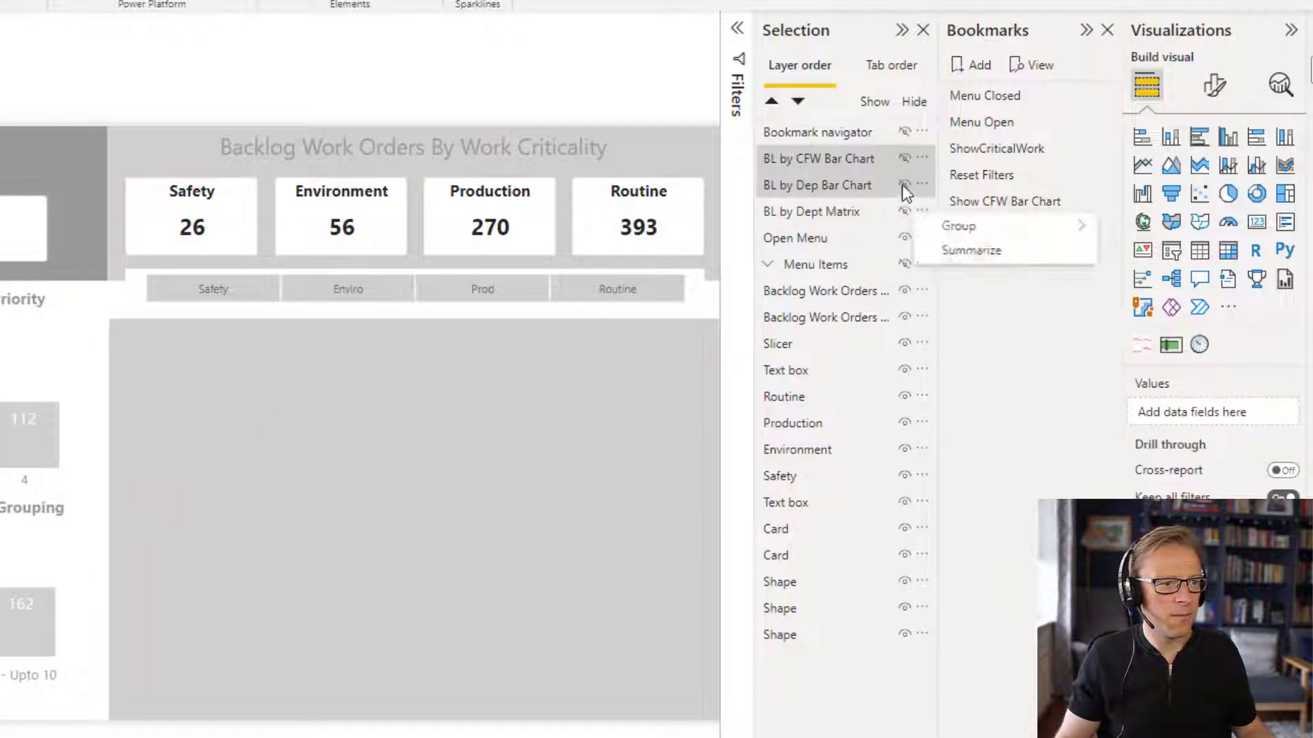
click(905, 184)
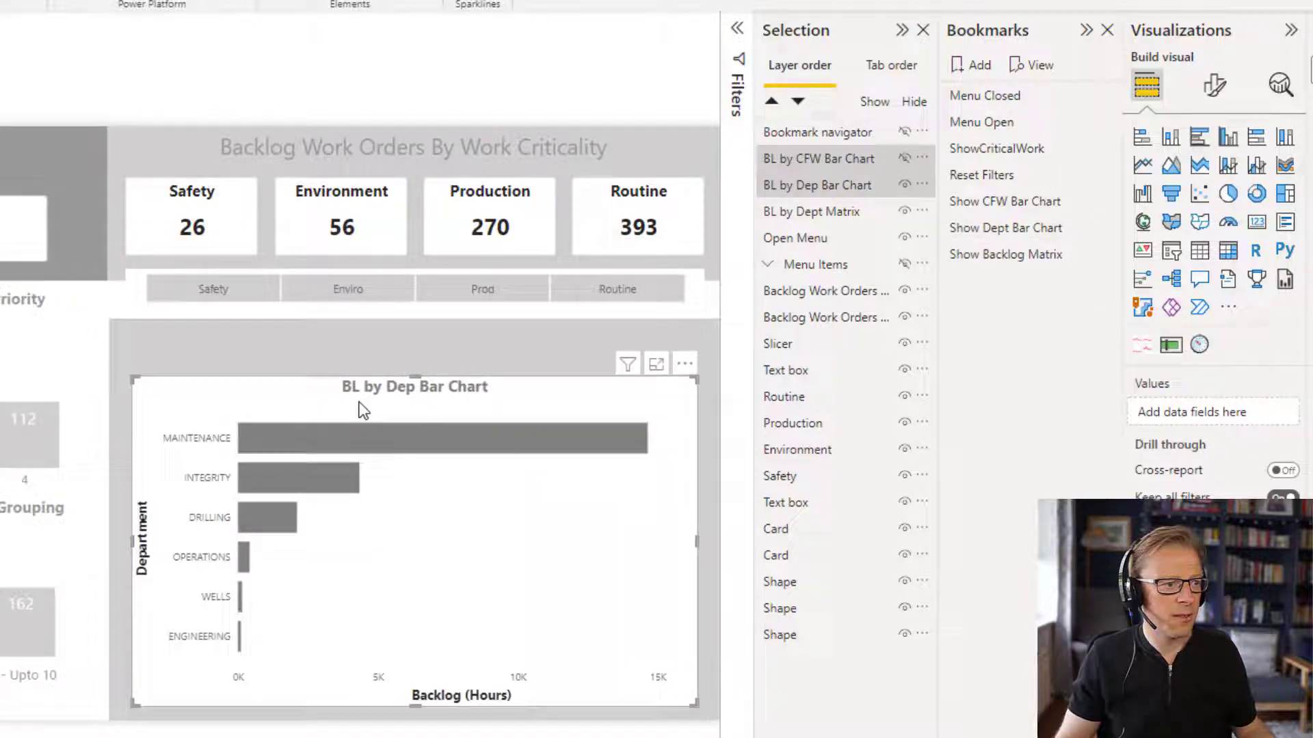
click(1046, 253)
click(1024, 229)
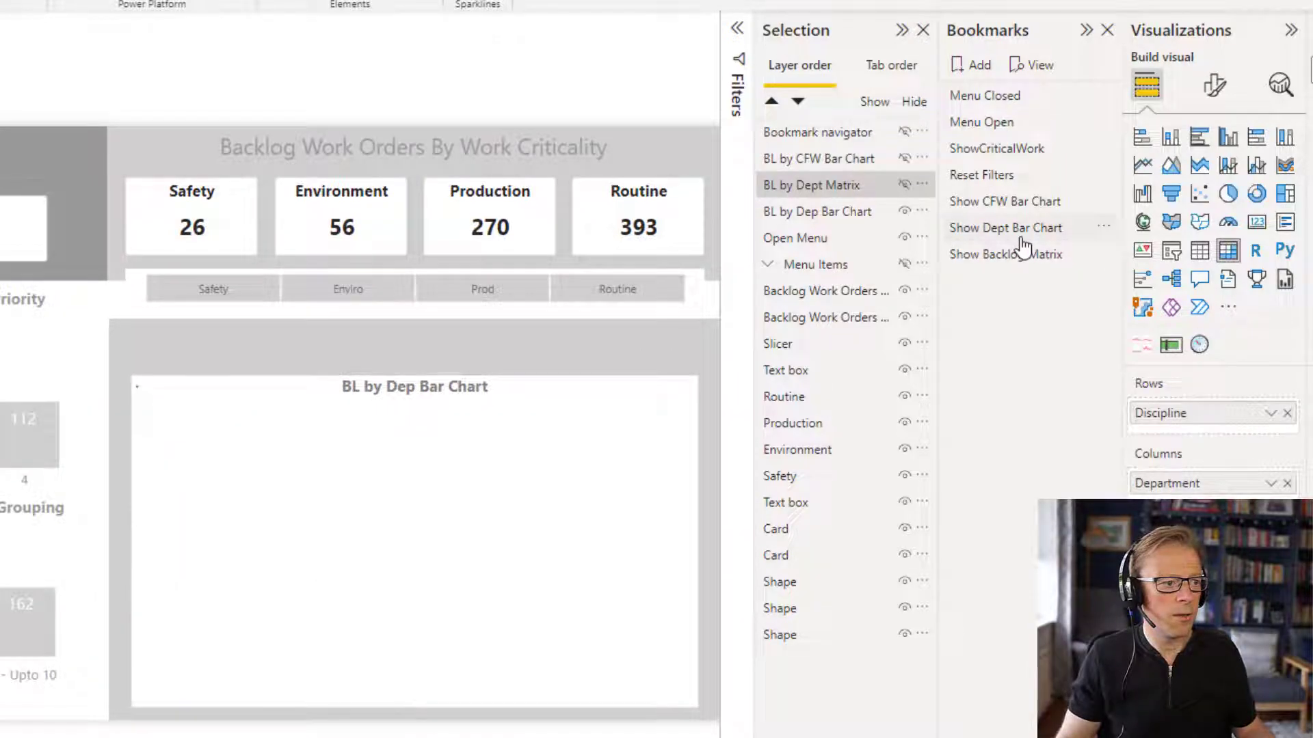
click(1005, 201)
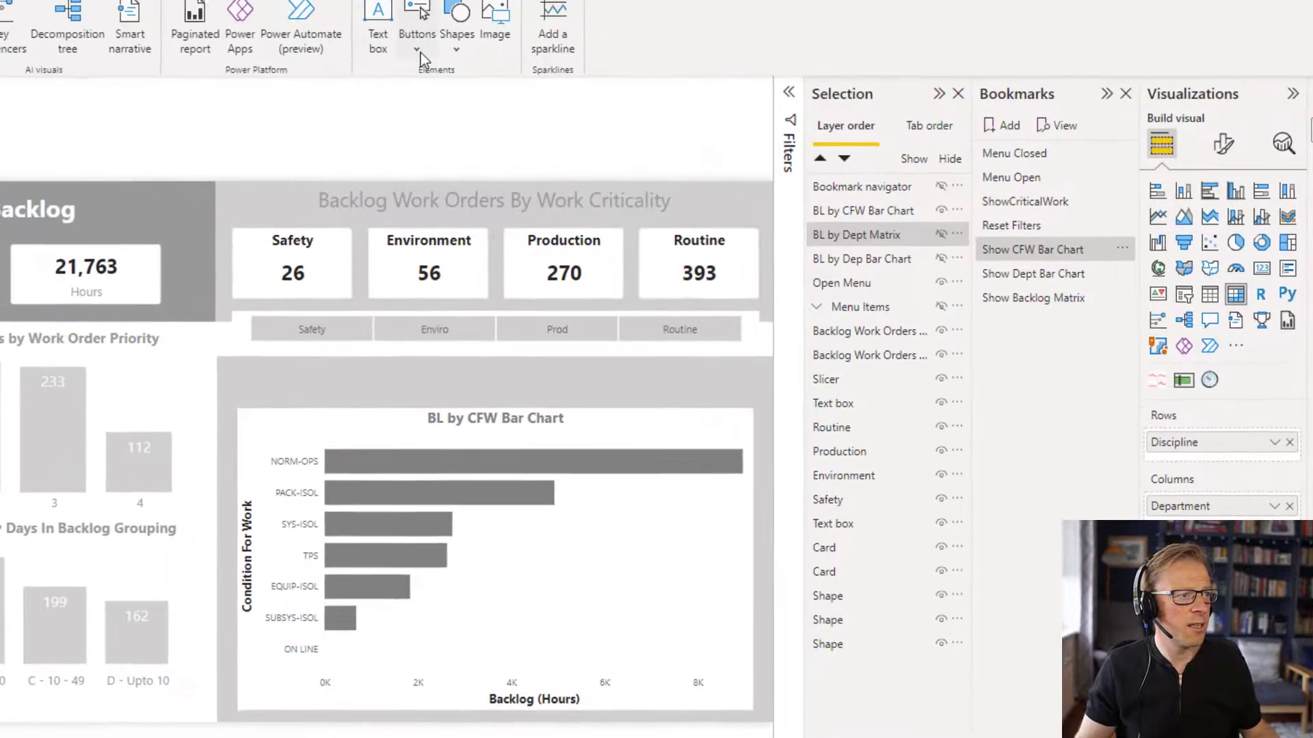
- Insert a Bookmark navigator and drag it just above the BL by CFW Bar Chart
click(421, 51)
mouse_move(498, 364)
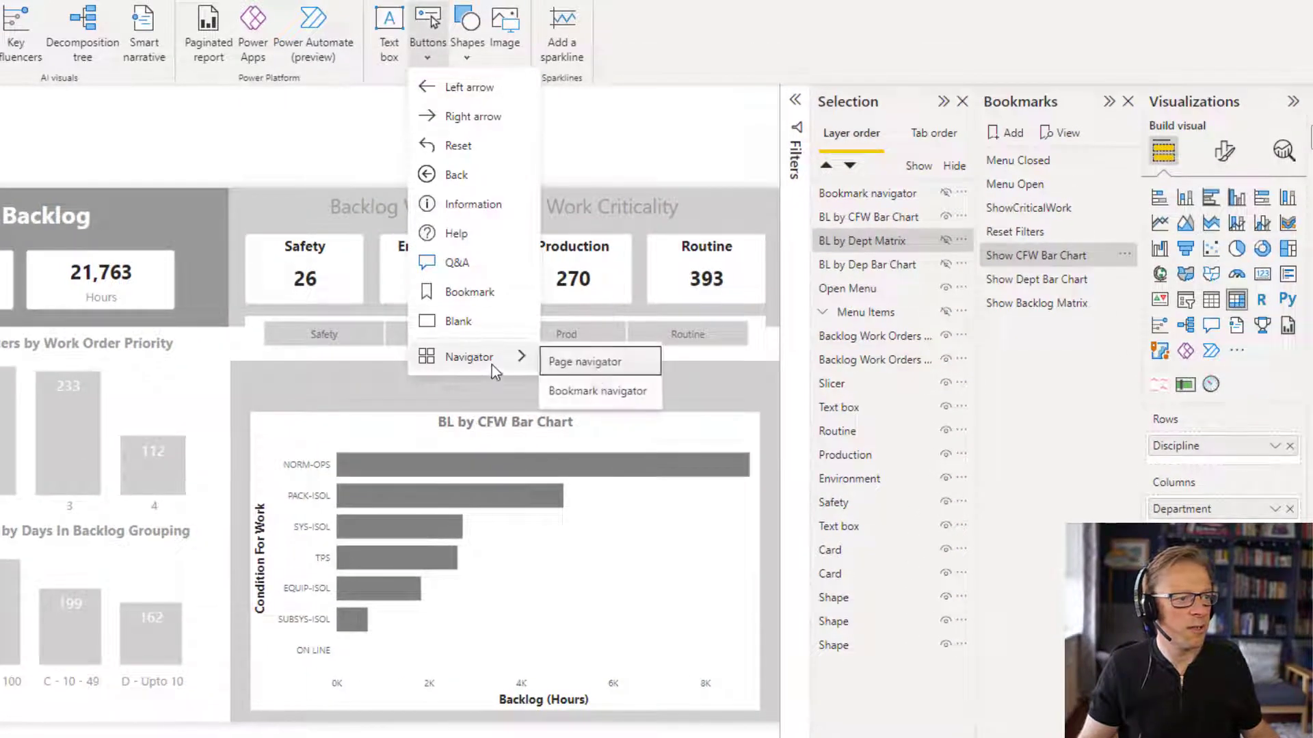
click(604, 395)
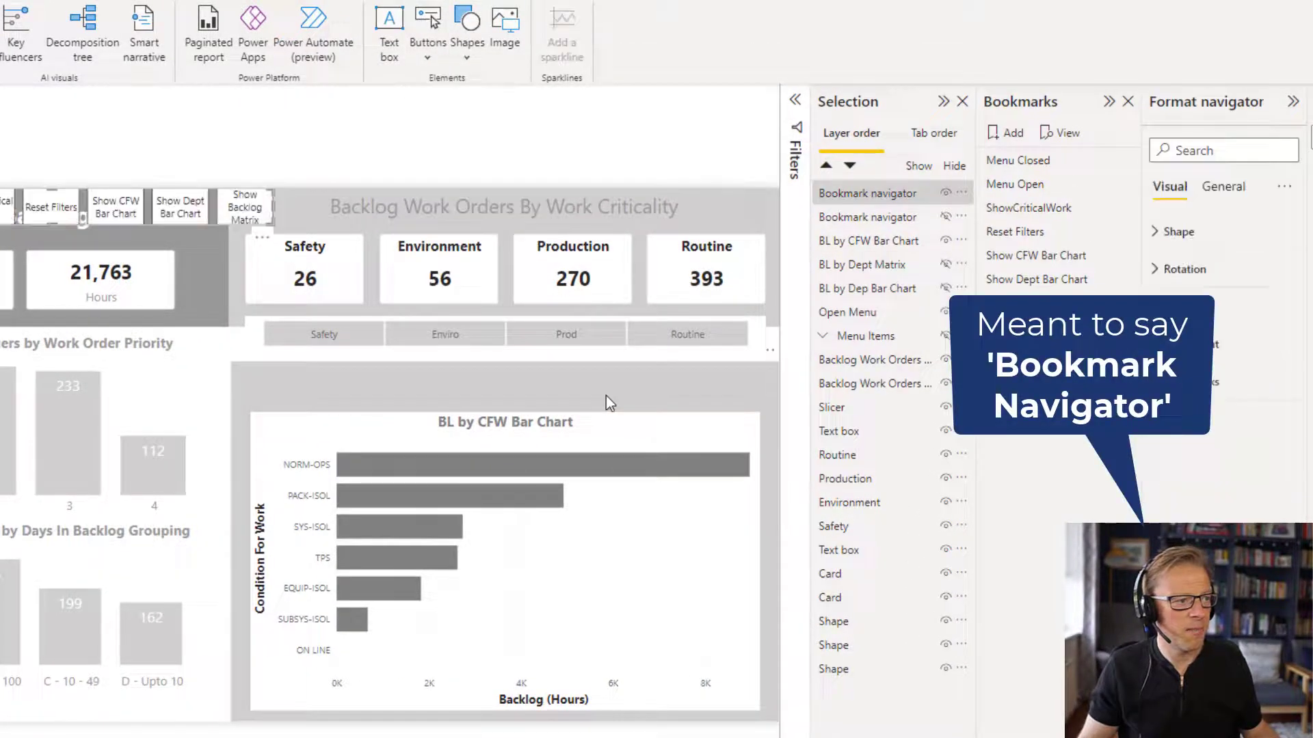
drag(57, 208, 478, 395)
drag(560, 411, 560, 411)
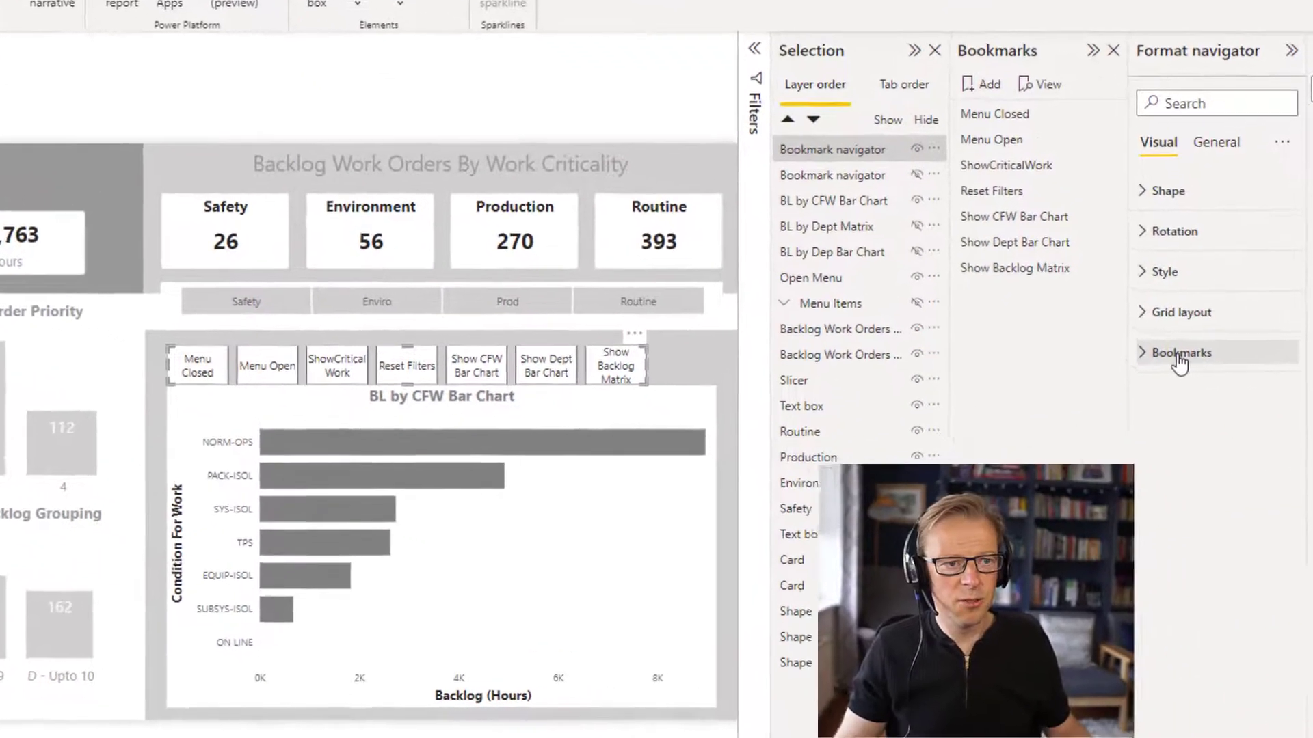
- Expand the navigator's Bookmarks settings and leave the bookmark choice at All
click(1179, 354)
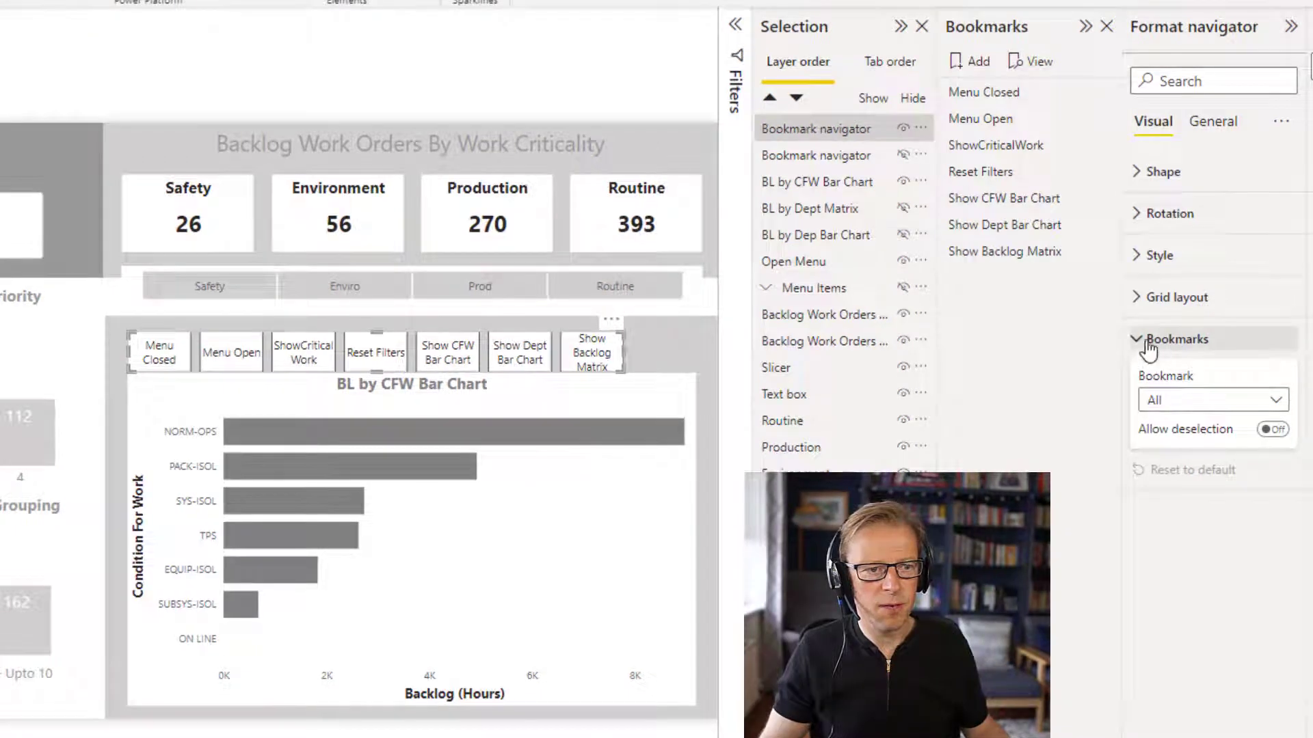
click(1185, 408)
click(1161, 424)
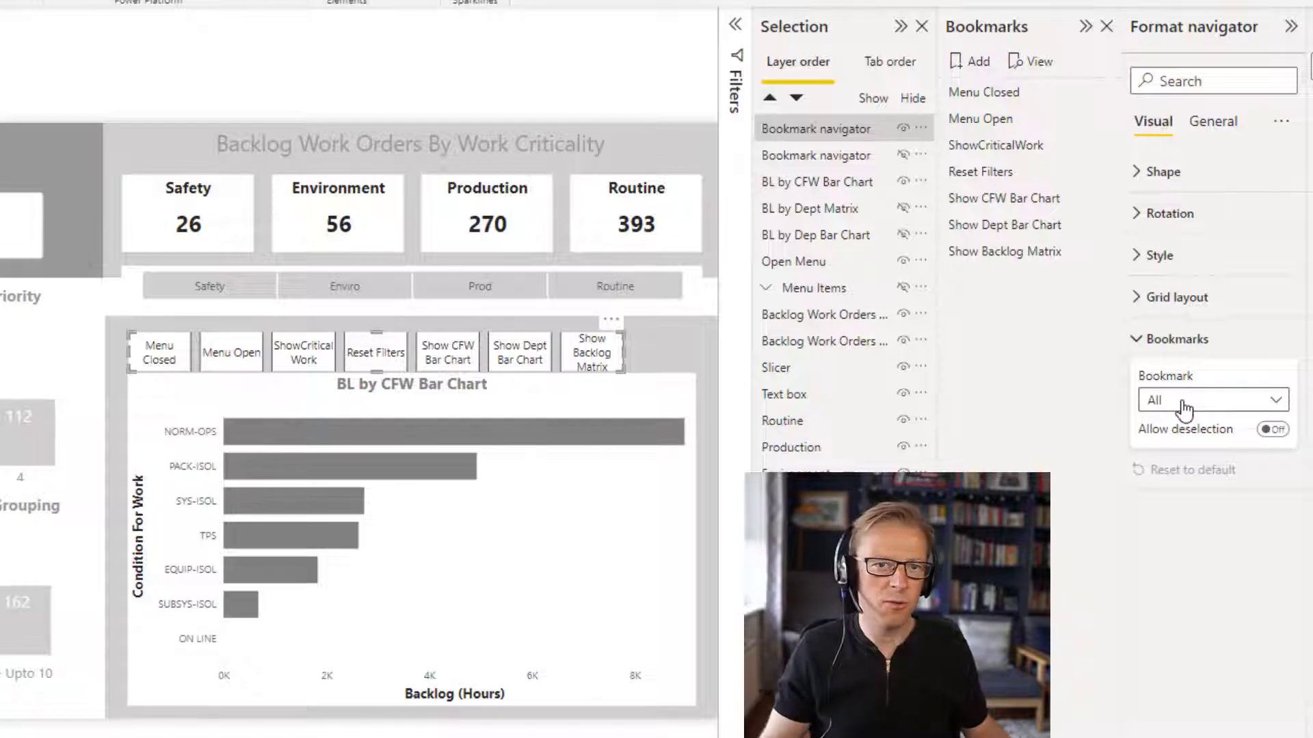
- Select the Show CFW Bar Chart, Show Dept Bar Chart and Show Backlog Matrix bookmarks and group them
click(976, 203)
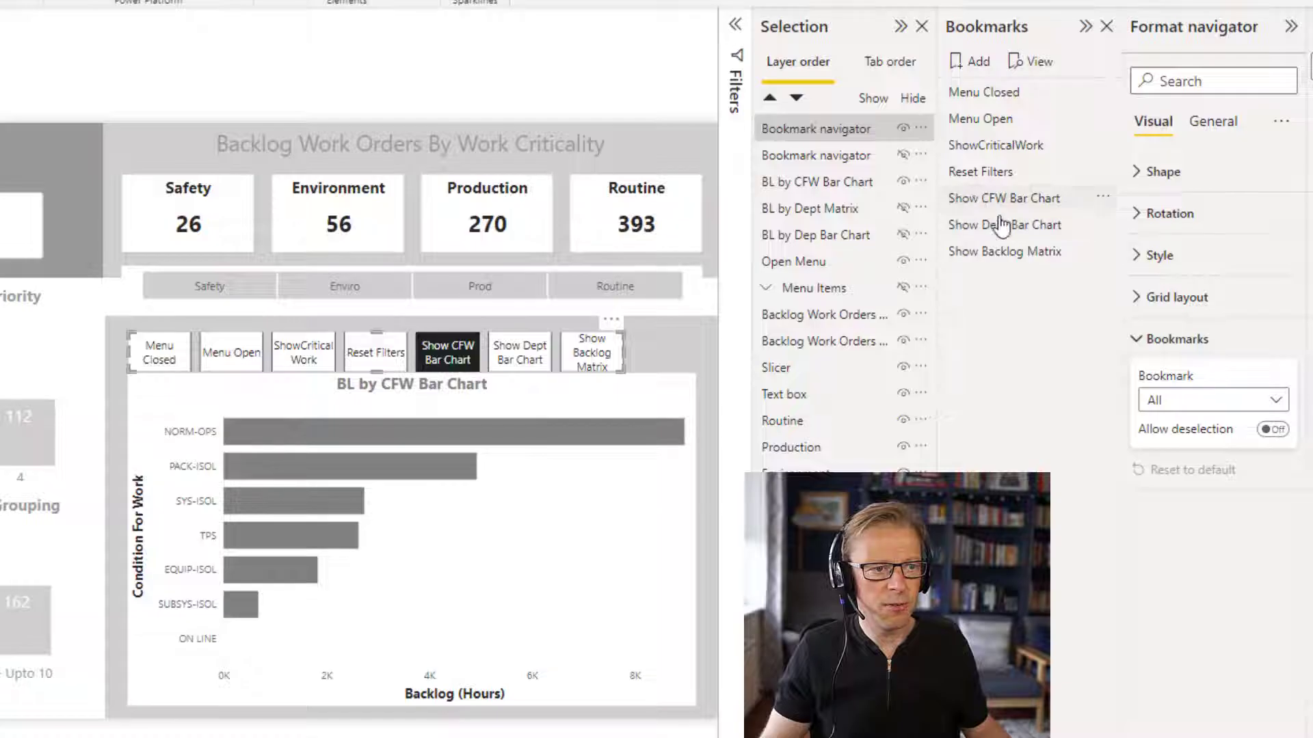
ctrl+click(1002, 231)
ctrl+click(1009, 254)
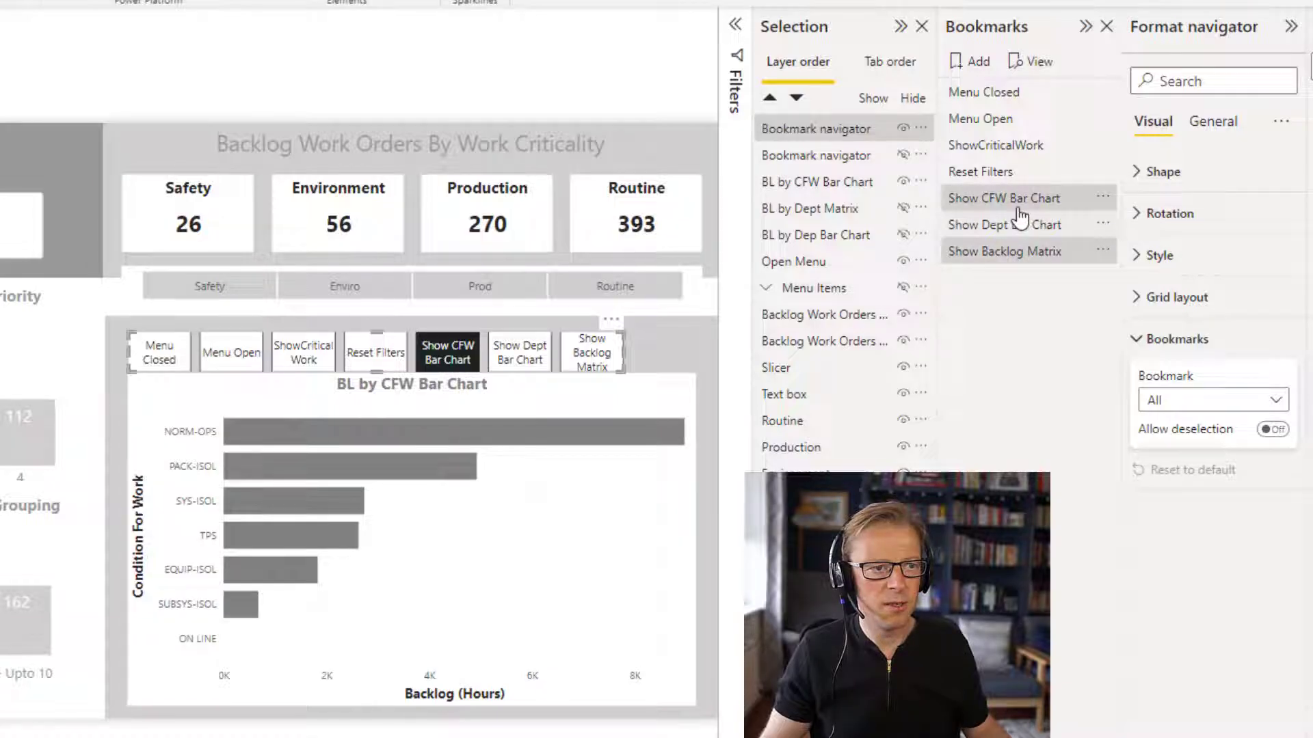
ctrl+click(1113, 200)
click(1104, 200)
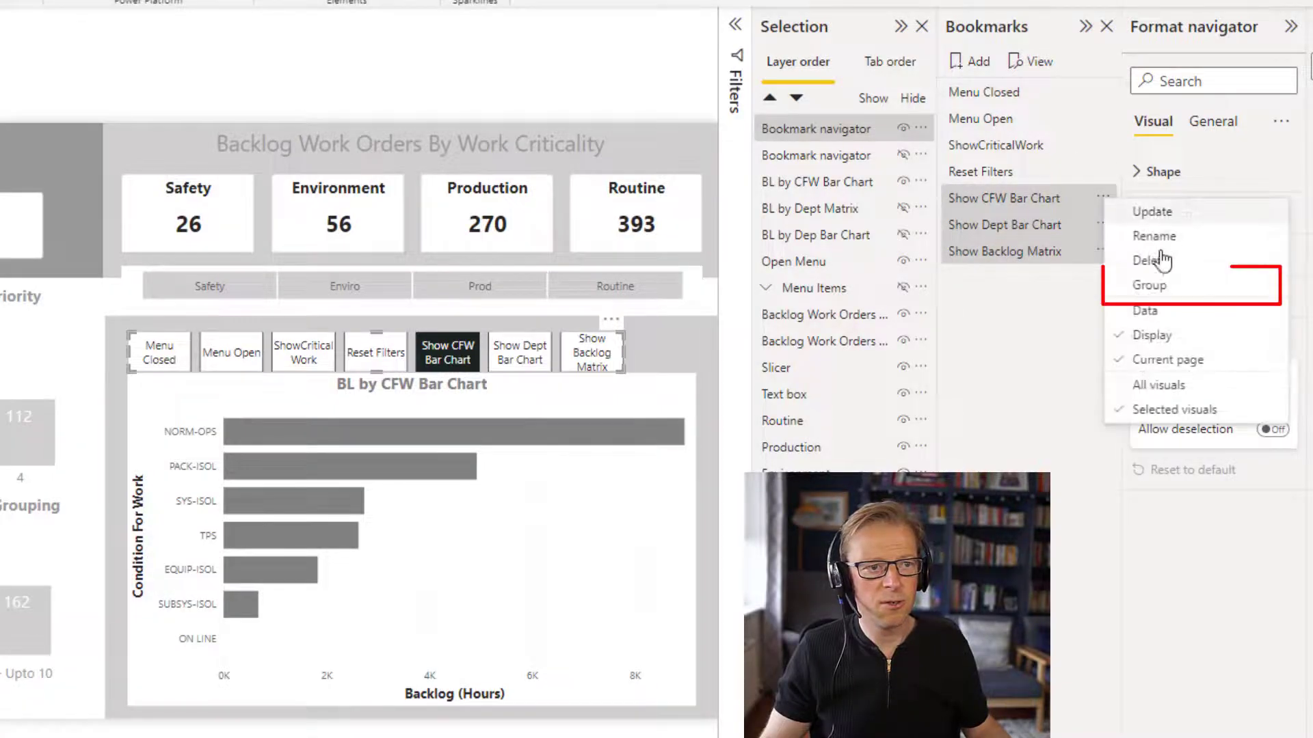
click(1159, 287)
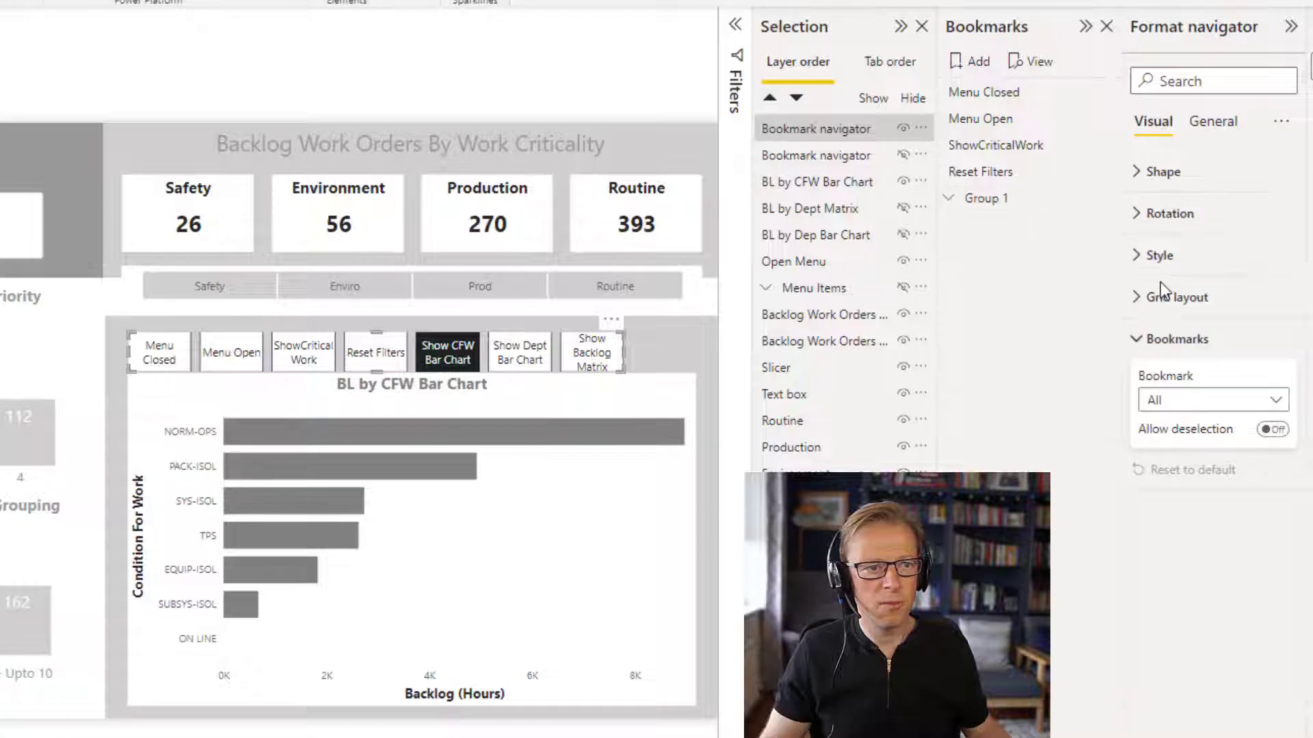
- Rename the new bookmark group to Backlog Tabs
double_click(995, 200)
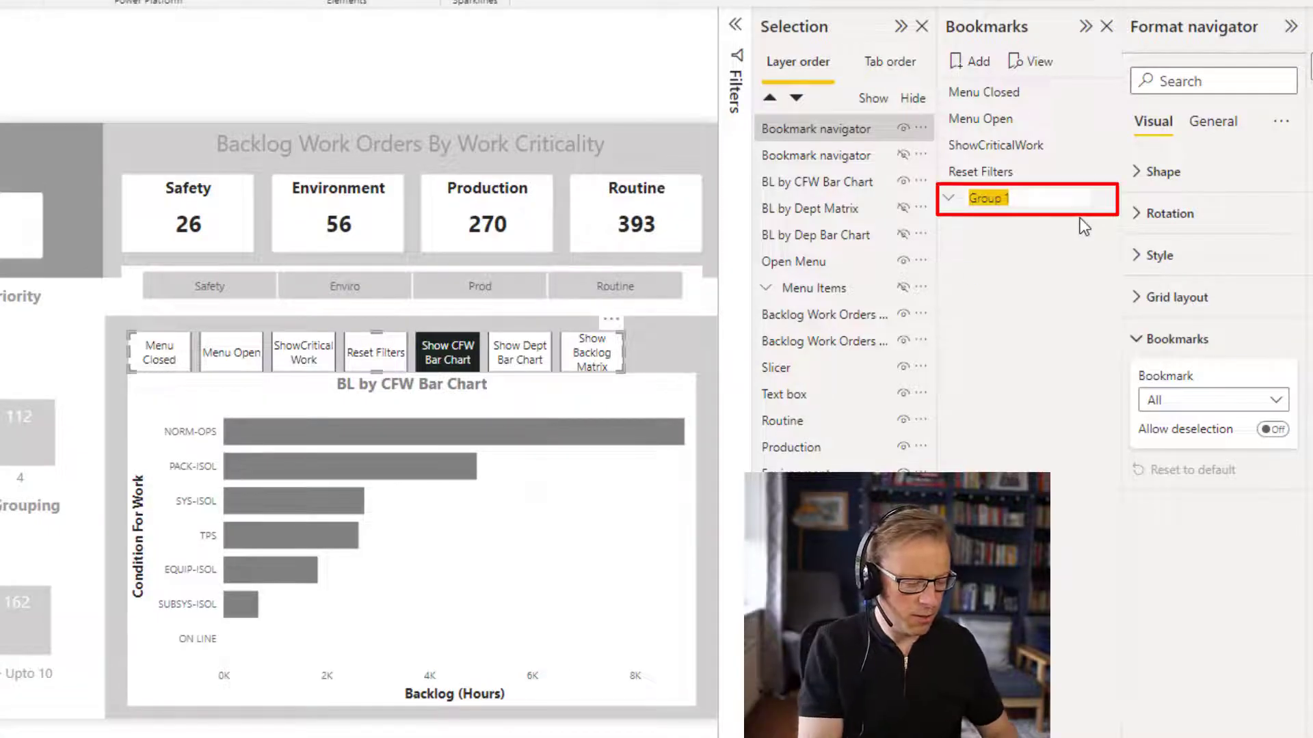
text(Back)
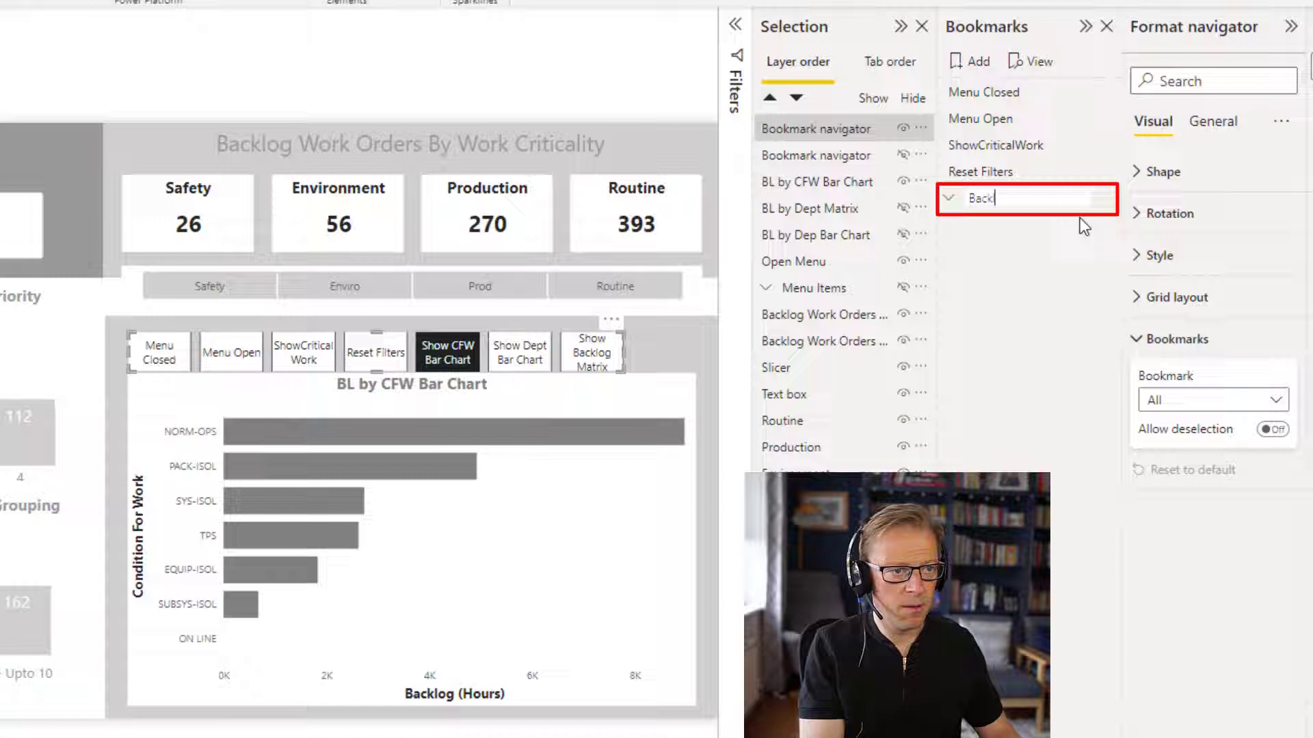
text(log Tabs)
key(Return)
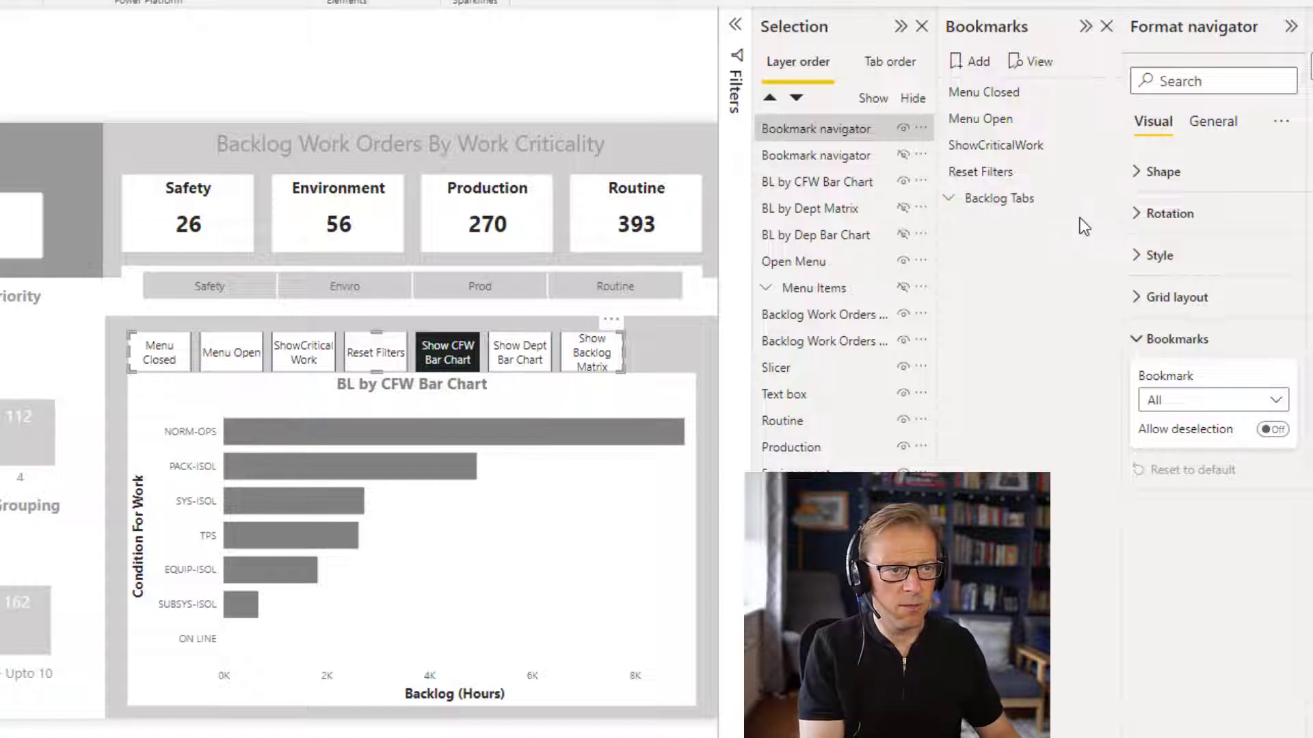
- Reopen the navigator's Bookmarks settings and list the available bookmark groups
click(1219, 400)
click(1219, 399)
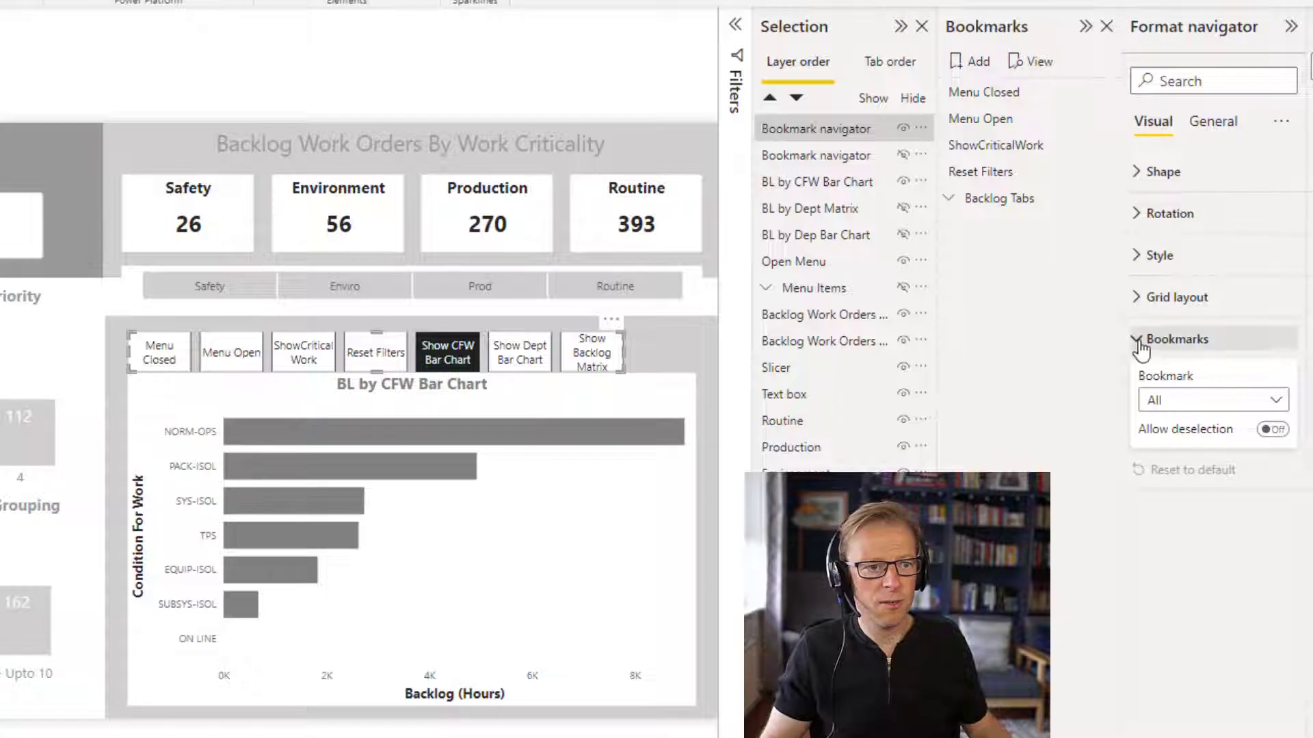
click(1139, 340)
click(1140, 340)
click(1172, 400)
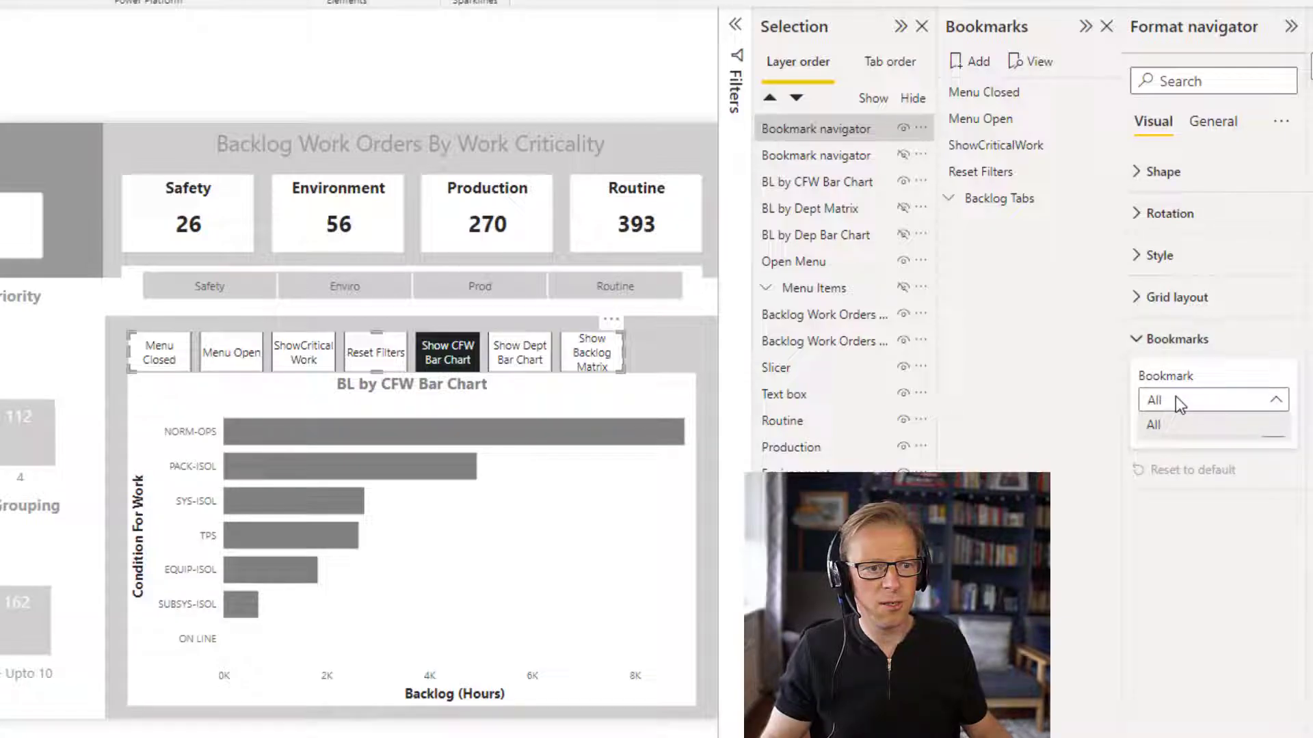
click(1018, 245)
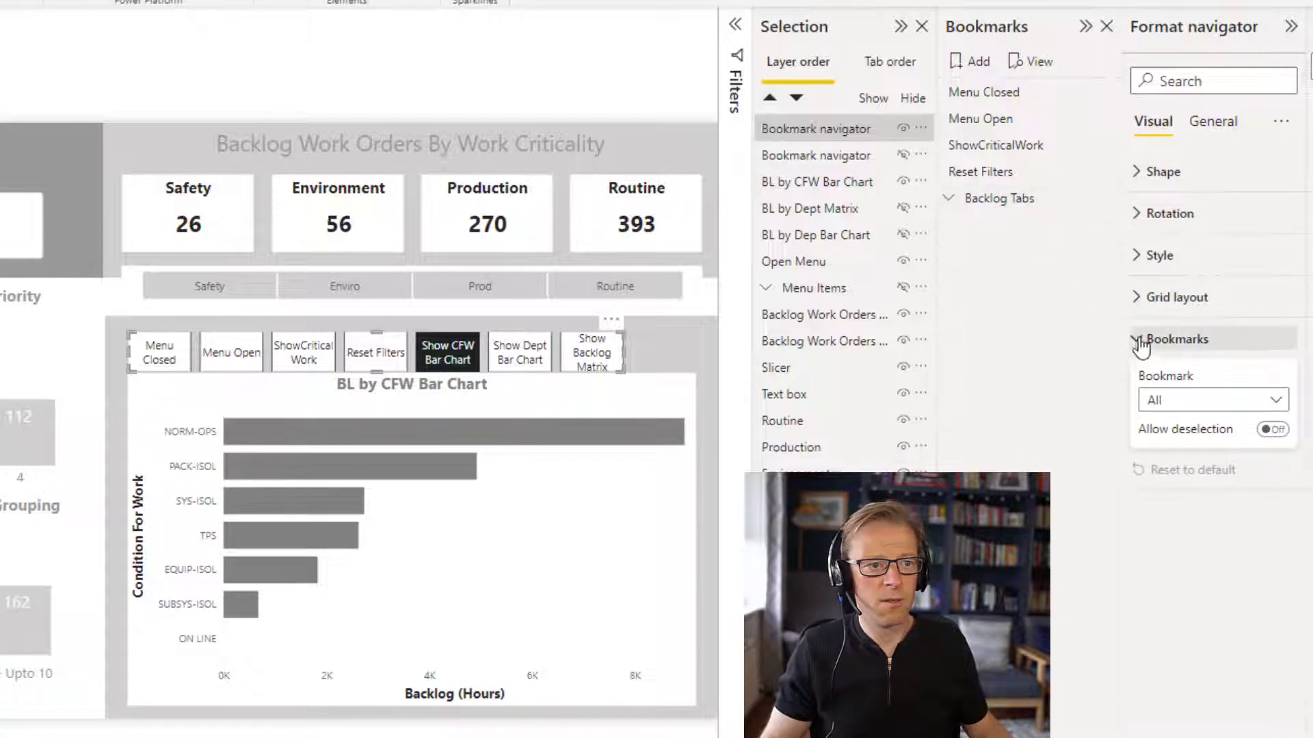
click(1293, 30)
click(1293, 31)
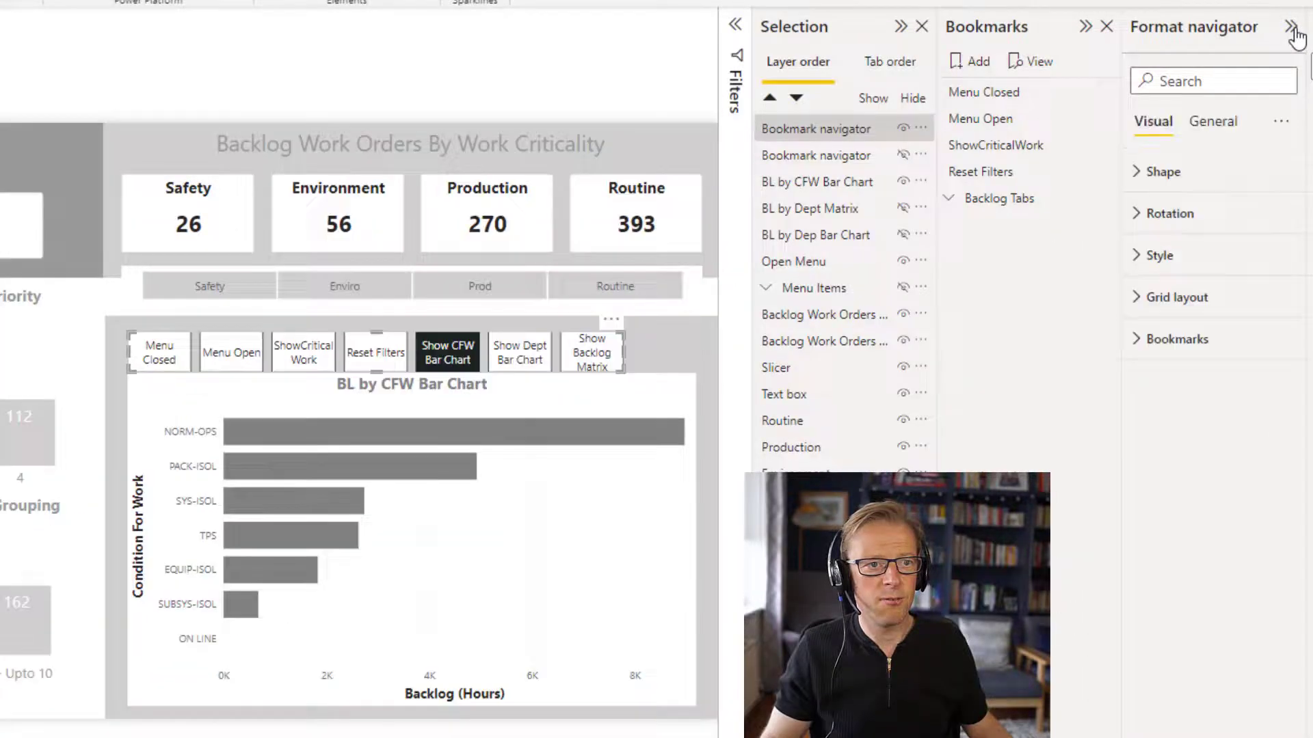
click(1143, 333)
click(1171, 401)
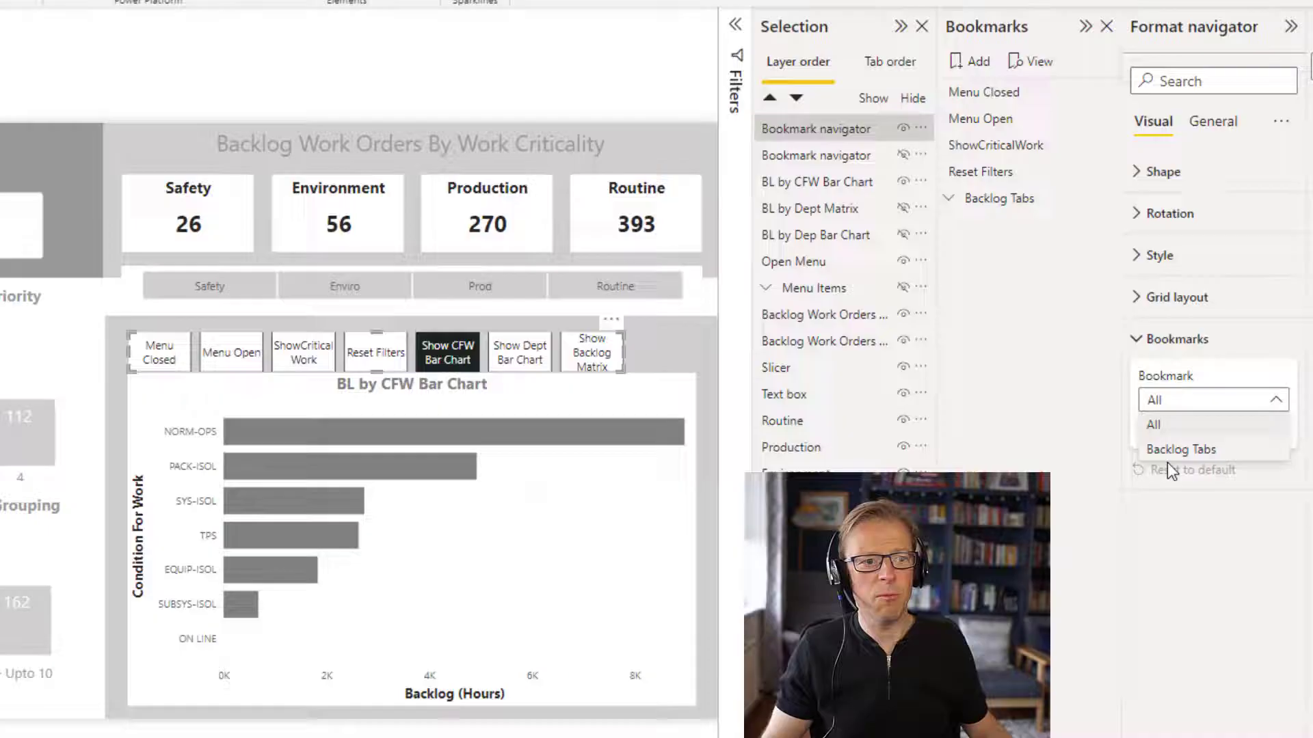
- Set the navigator to the Backlog Tabs group and try switching between its chart tabs
click(1181, 451)
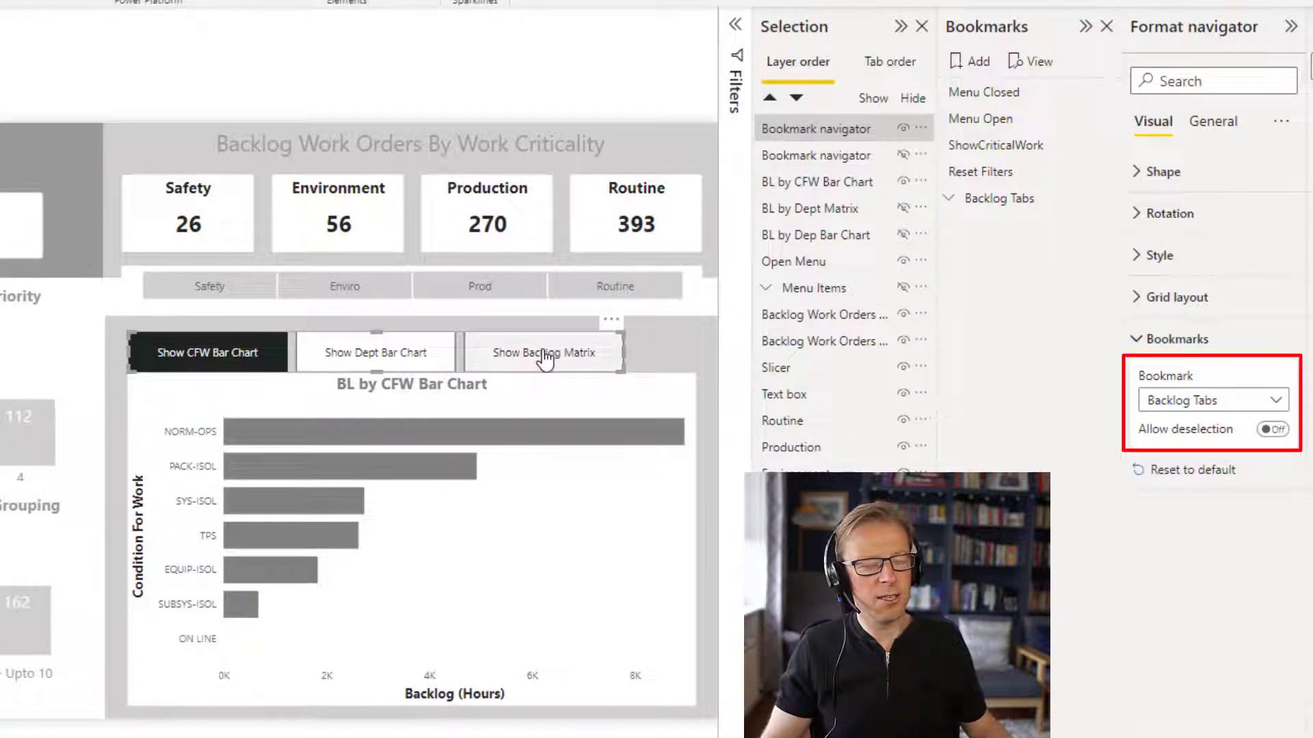
click(361, 353)
click(504, 362)
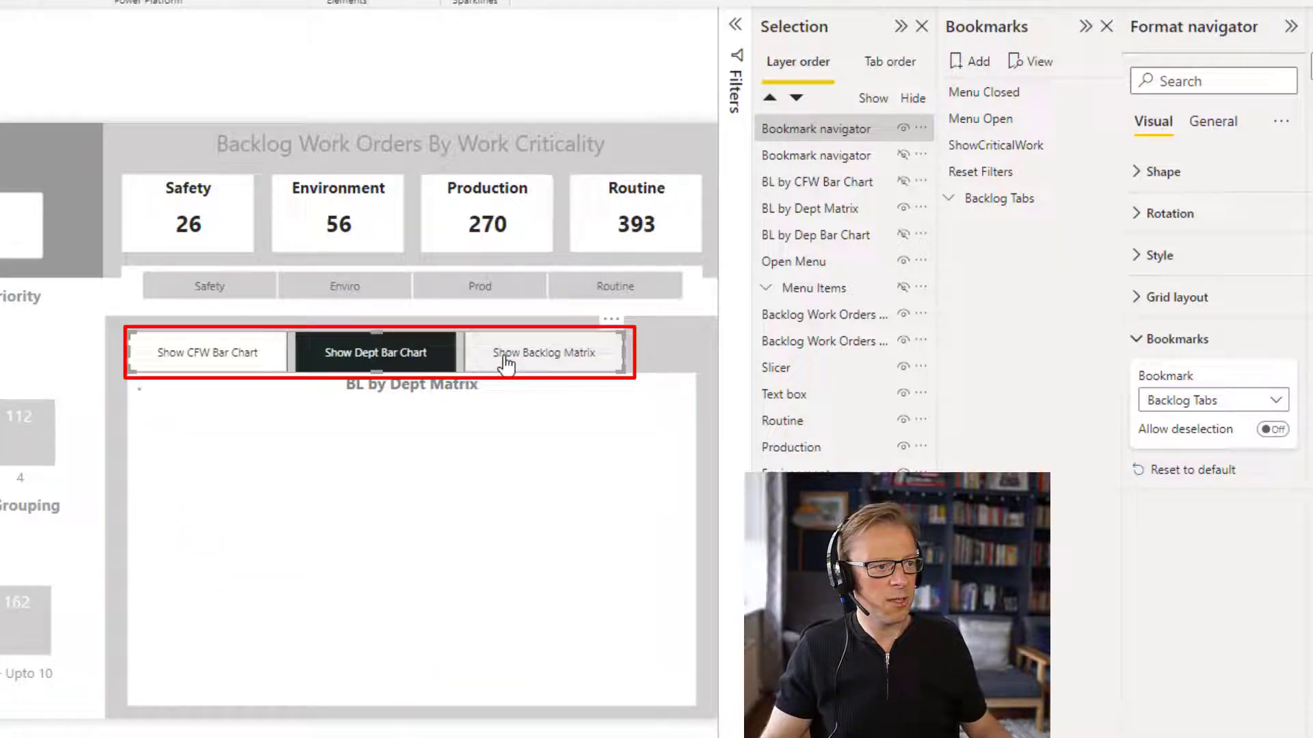
click(398, 357)
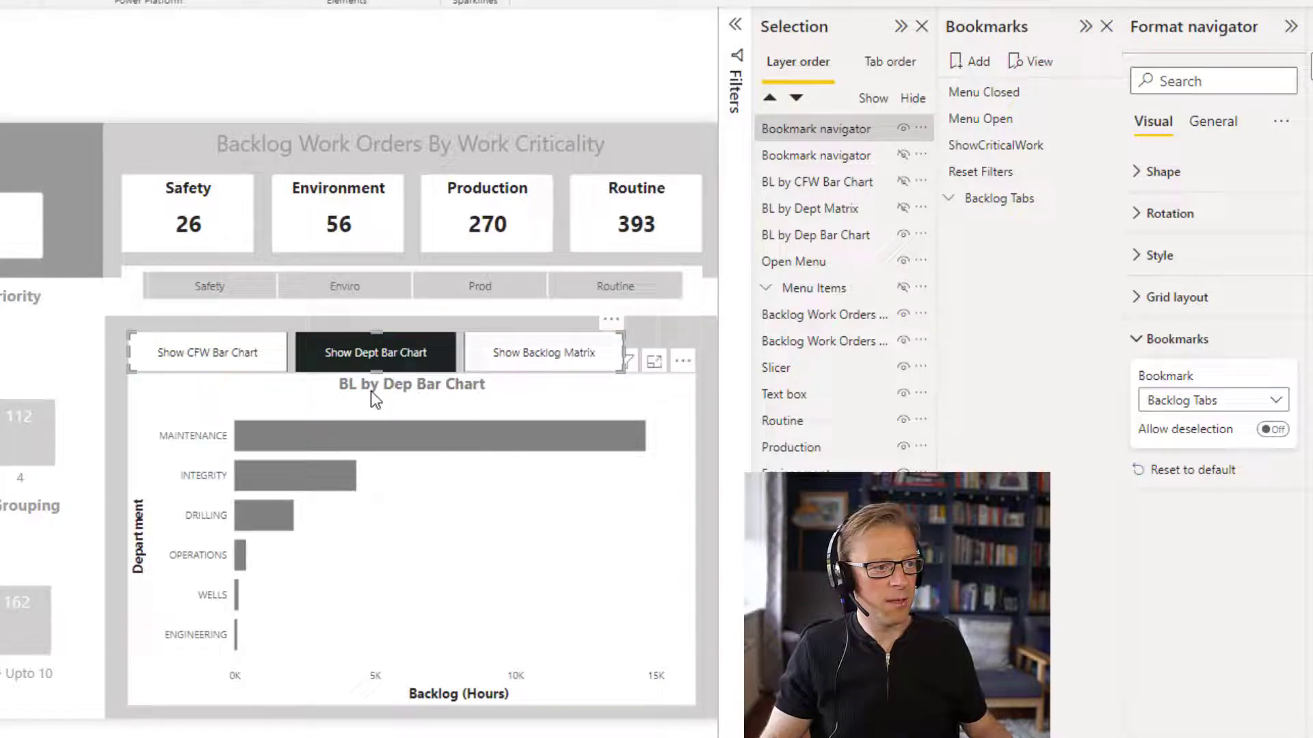
click(191, 353)
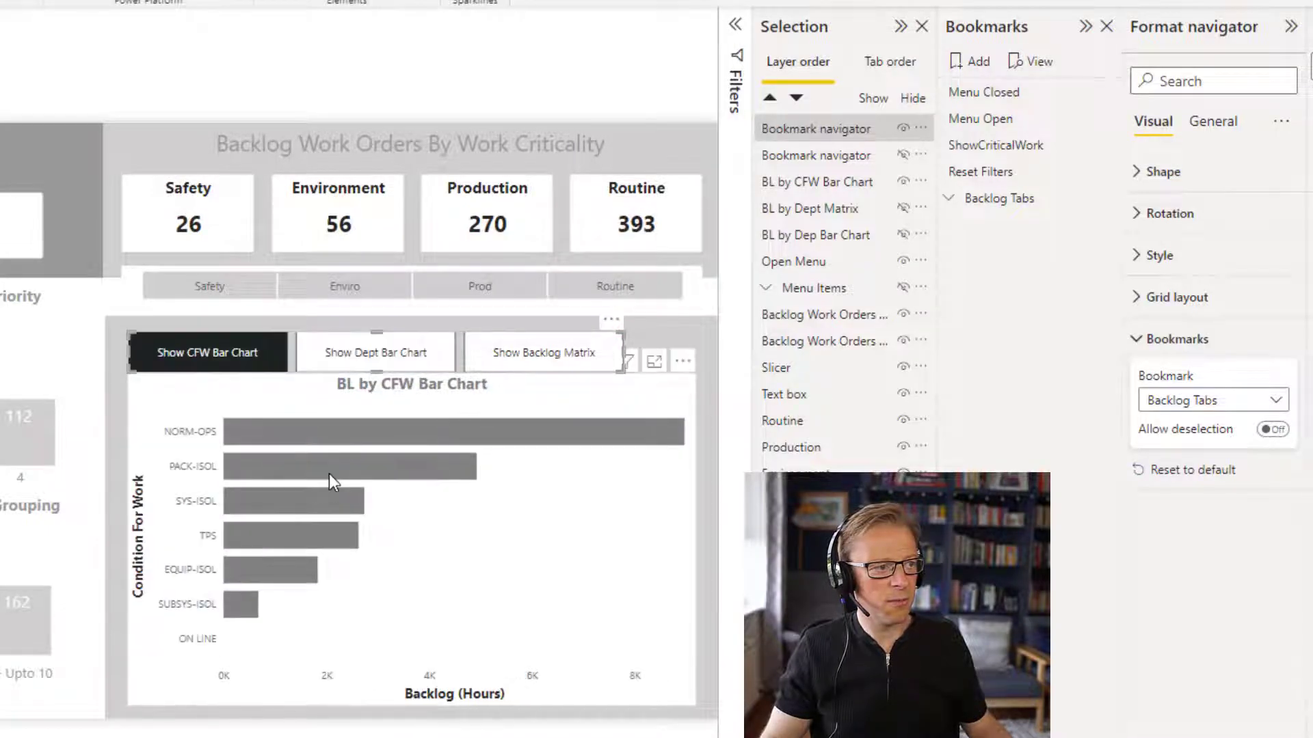
- Move Show Backlog Matrix to the top of Backlog Tabs and test the Department Matrix and Dept Bar Chart views
click(949, 200)
drag(999, 287, 1033, 221)
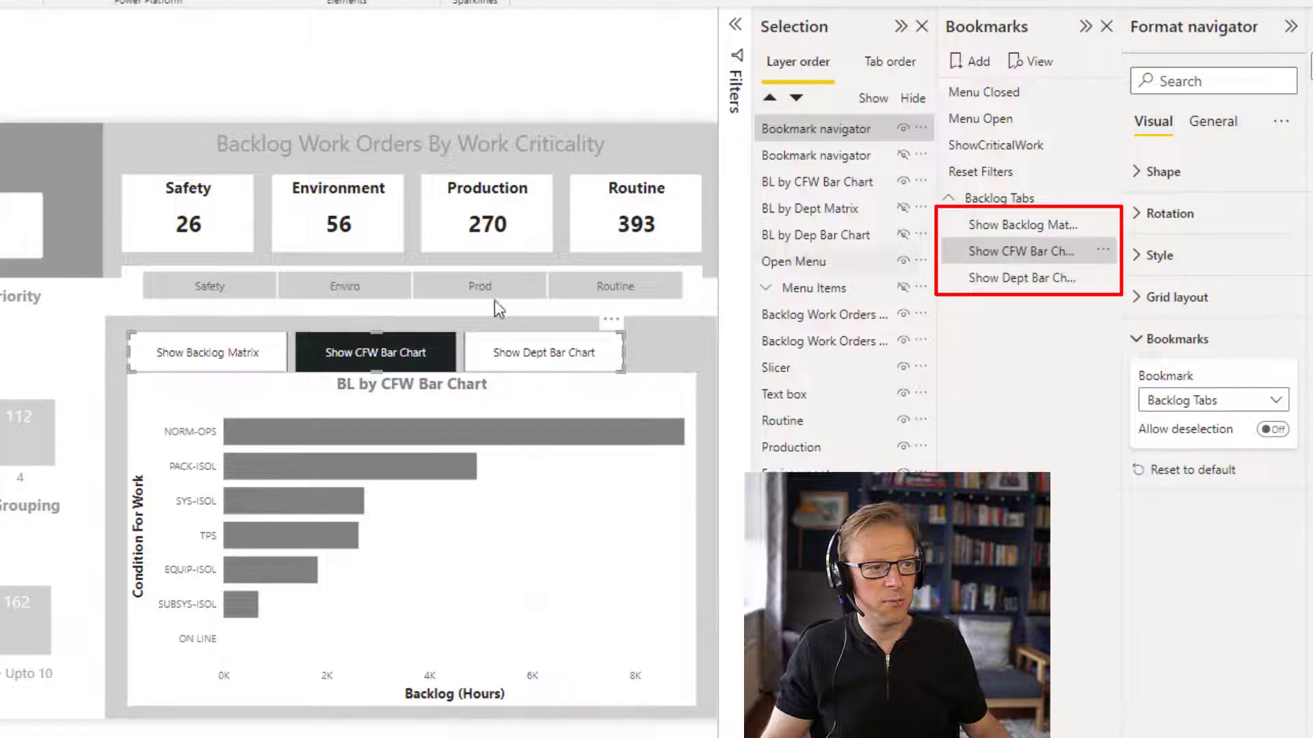
ctrl+click(262, 374)
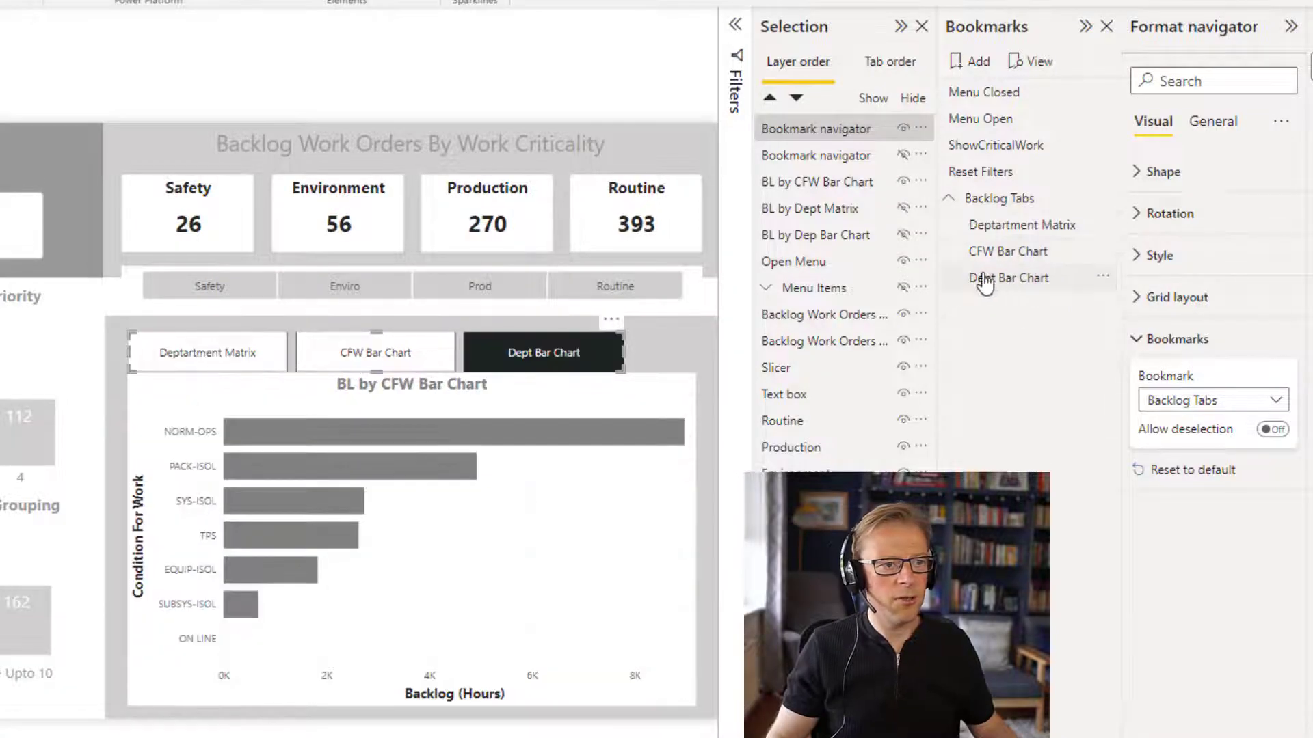
click(1005, 278)
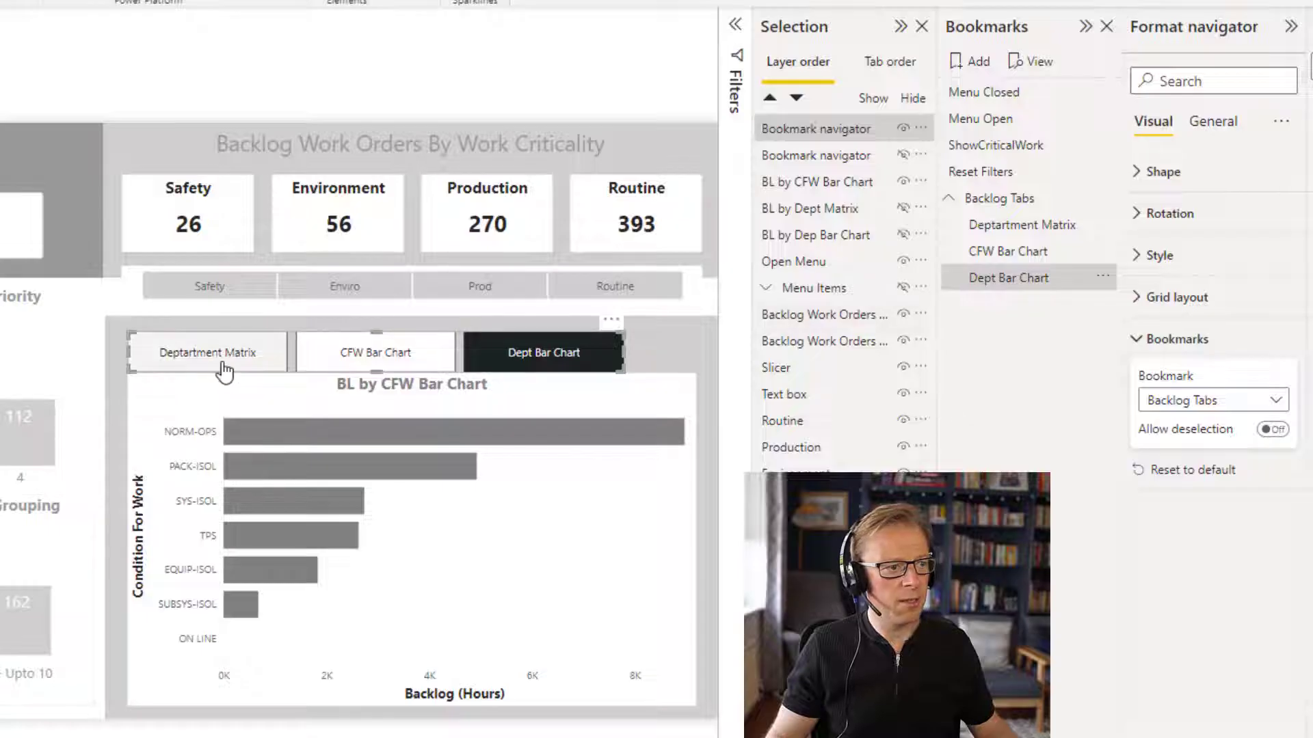
click(174, 366)
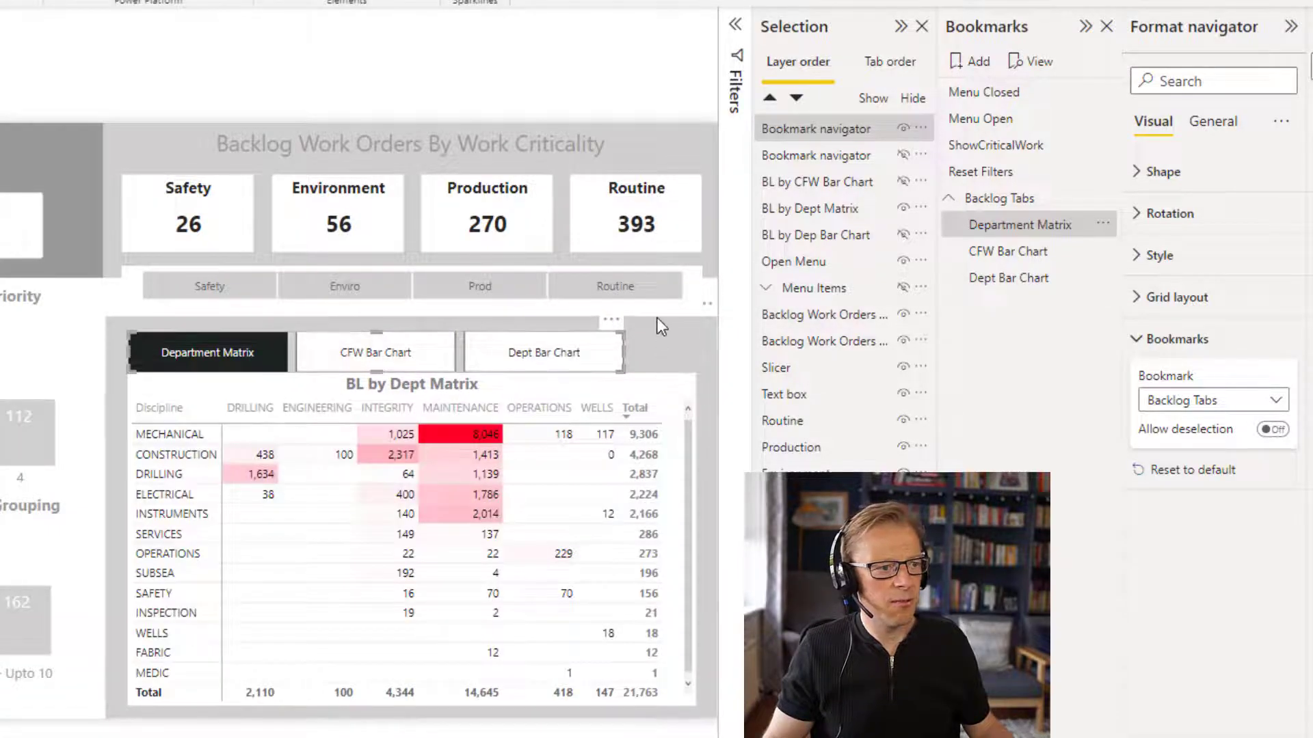
- Select the bookmark navigator tabs visual with its formatting options showing
click(653, 323)
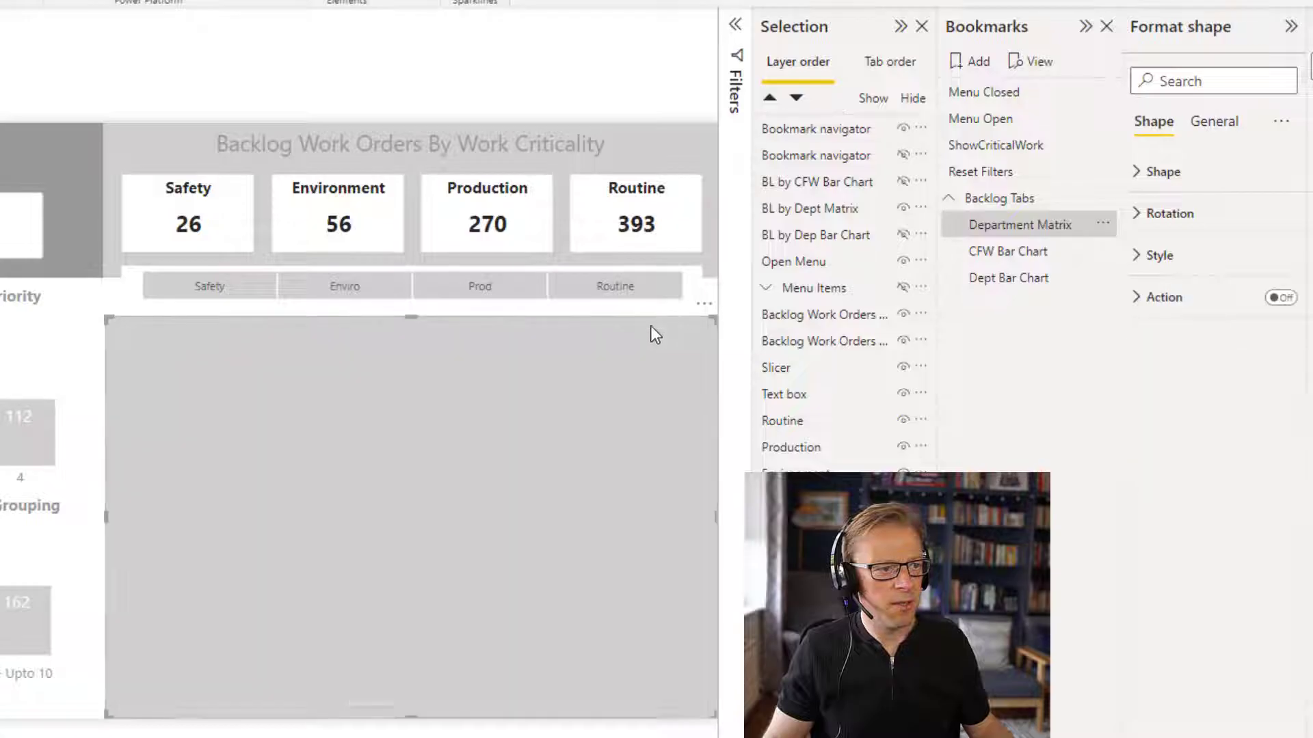
click(616, 314)
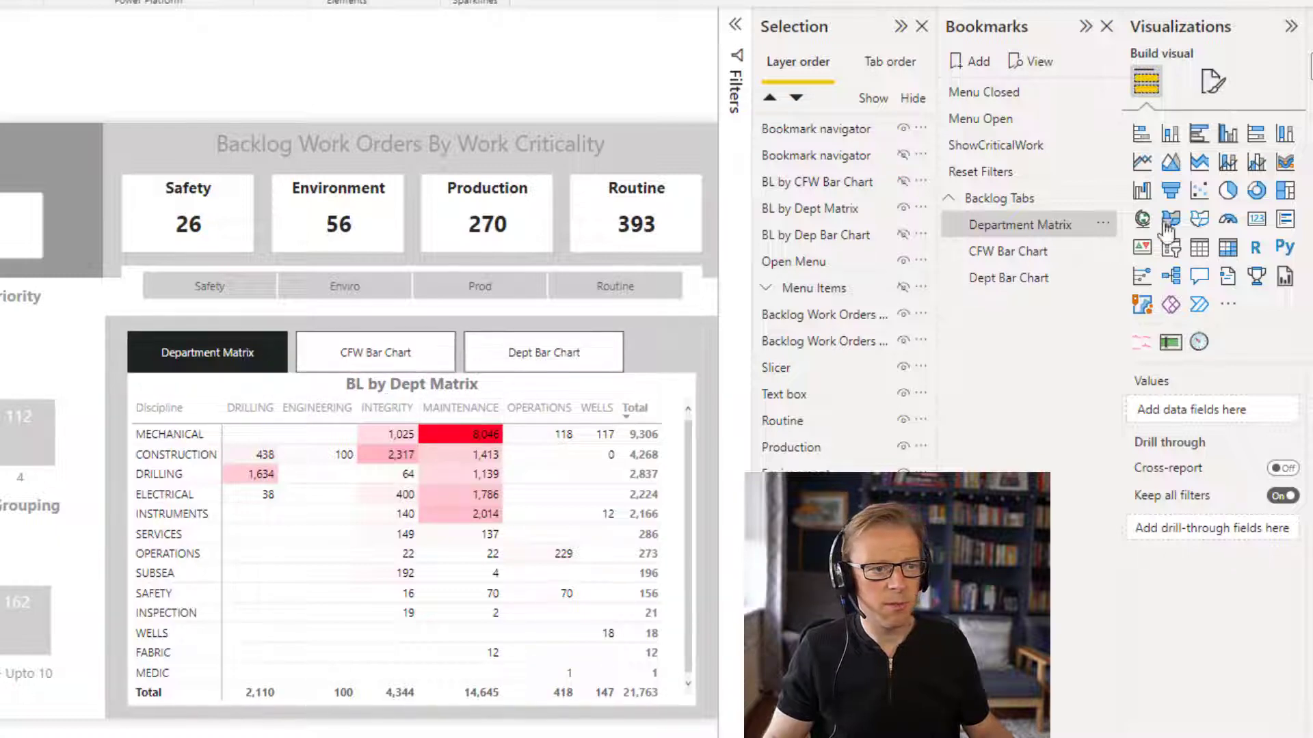
click(1214, 84)
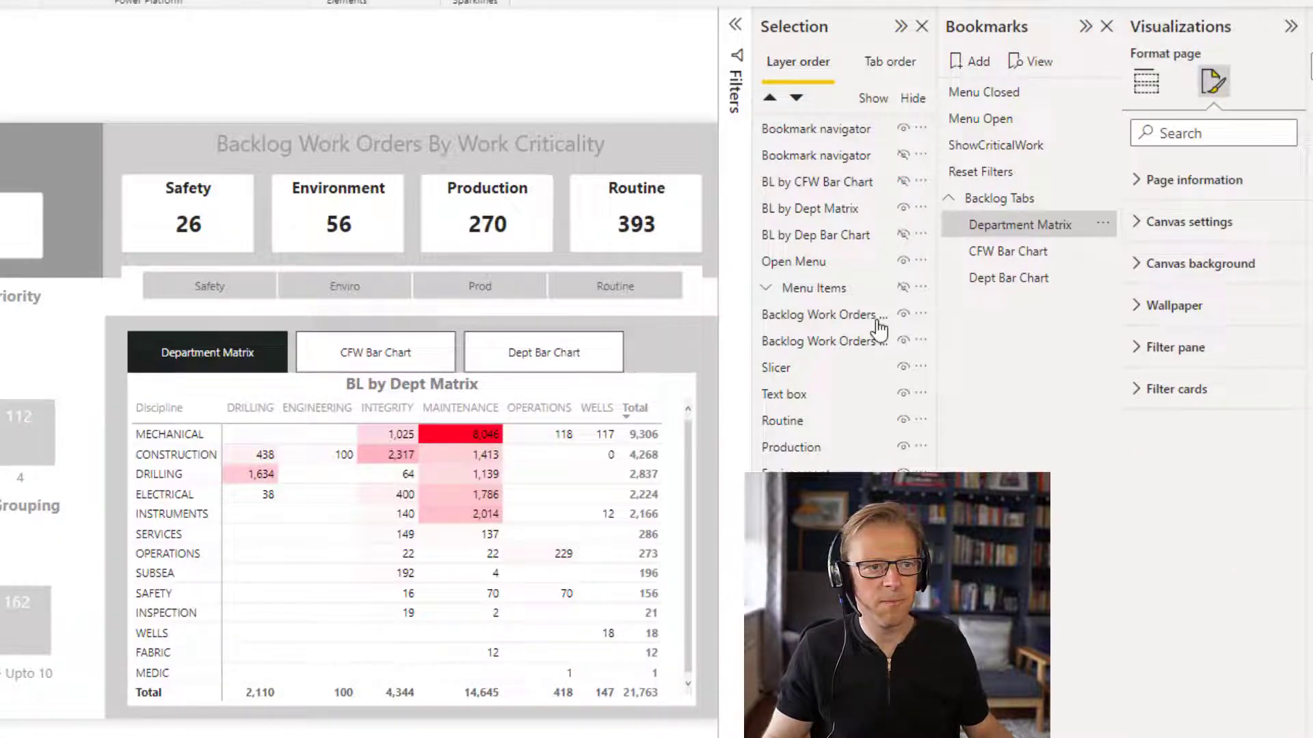
click(613, 354)
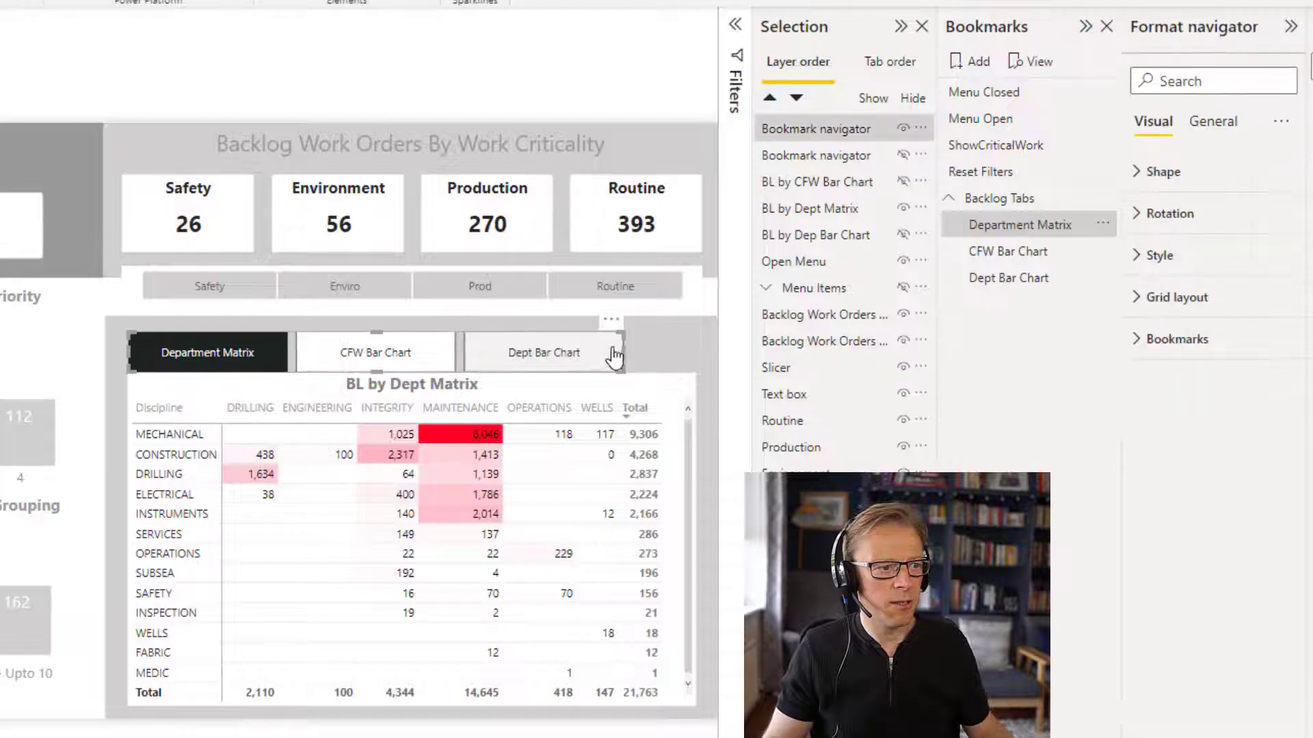
- Set the navigator's tab shape to 'Snipped tab, top right'
click(1163, 172)
click(1182, 234)
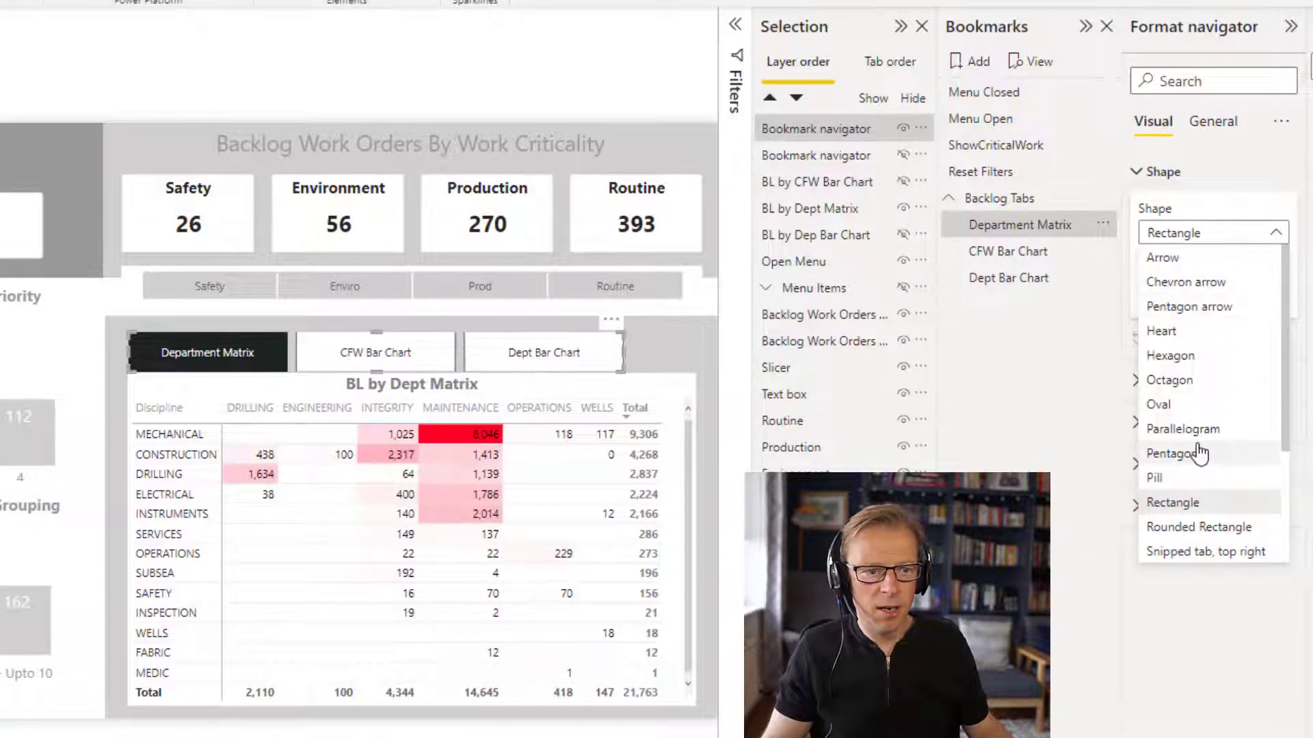
scroll(1171, 507, down, 1)
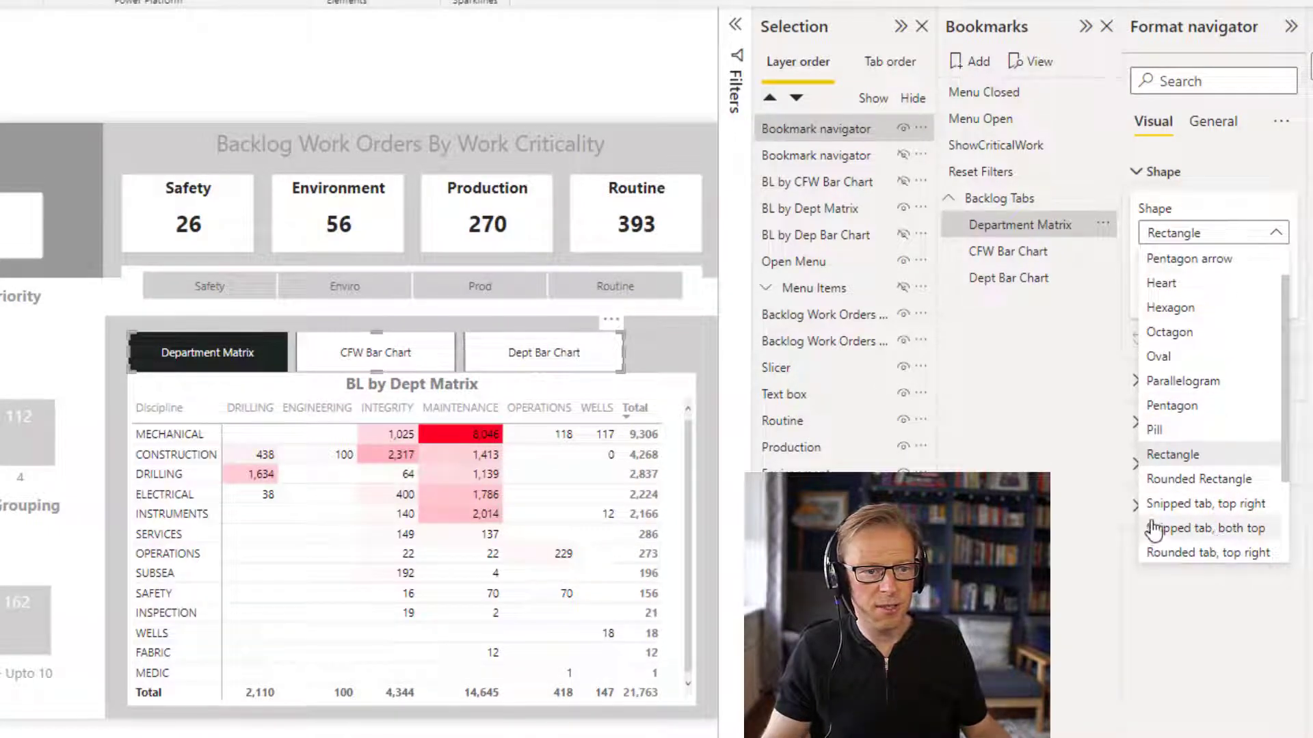
scroll(1182, 511, down, 1)
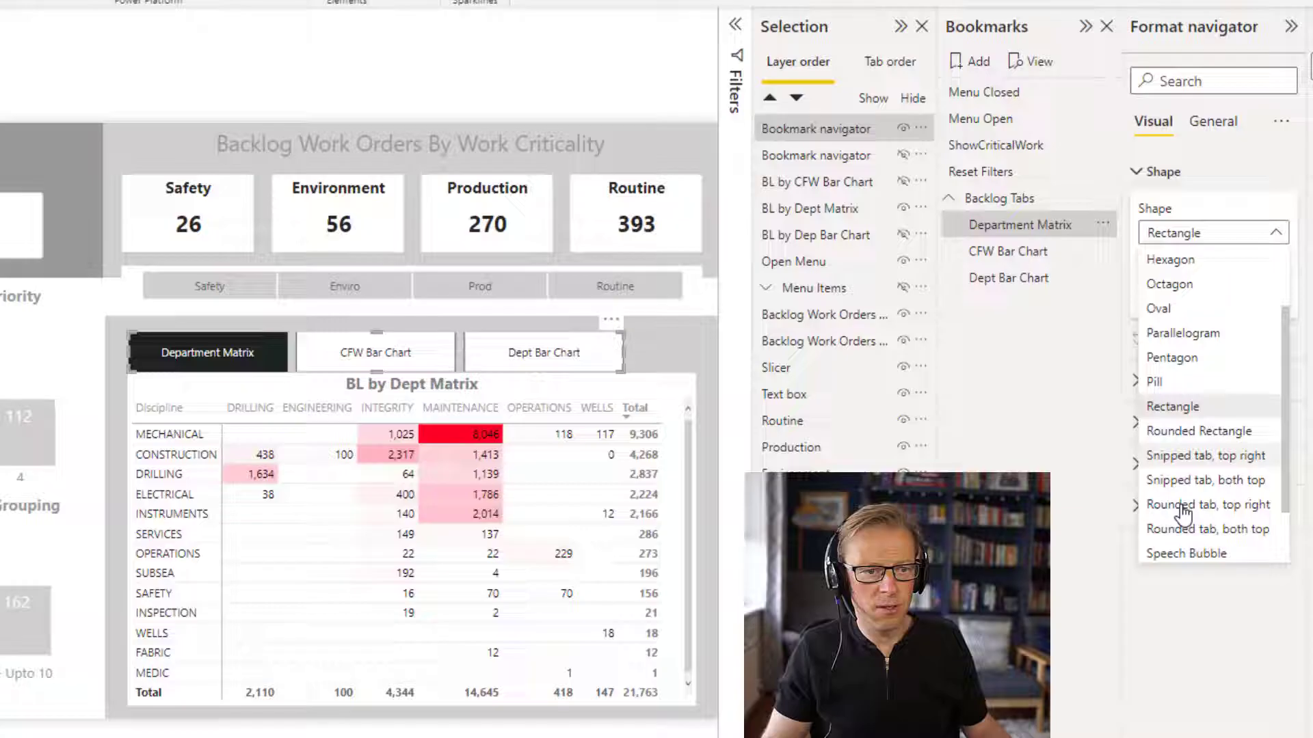
click(1181, 457)
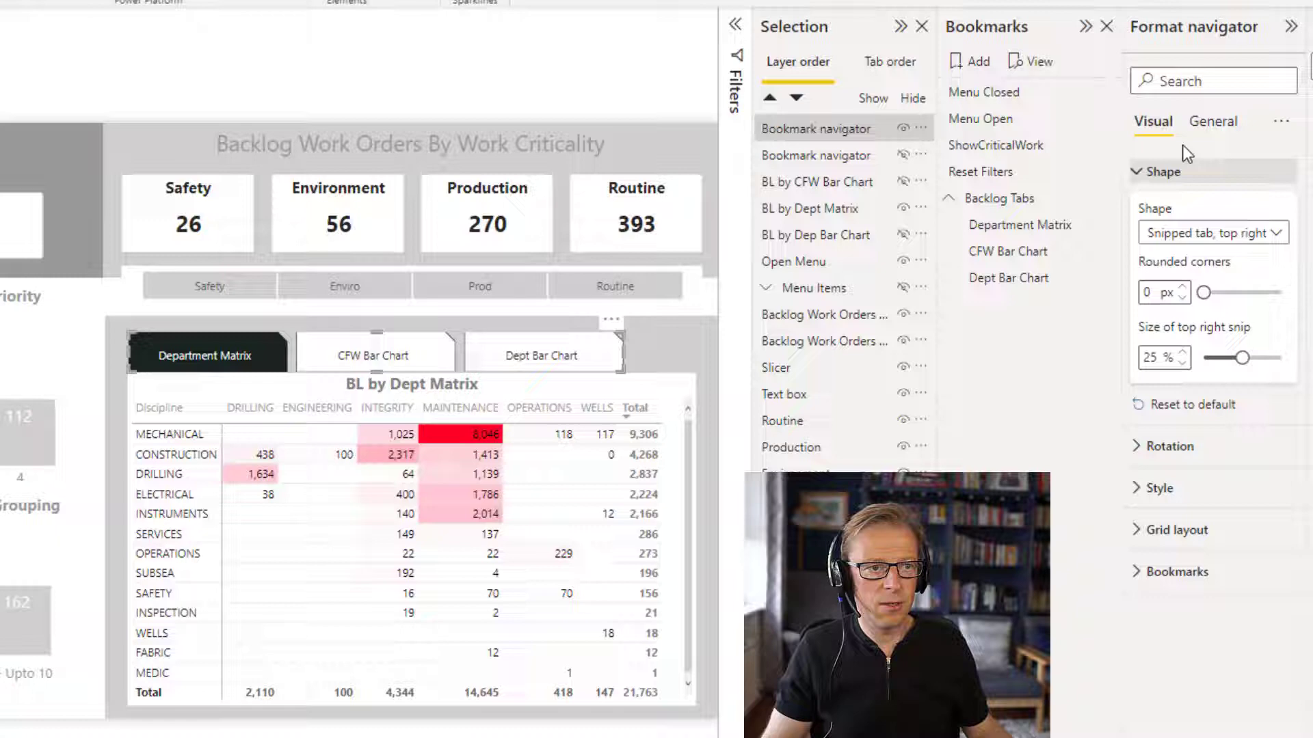
click(1162, 172)
click(1148, 340)
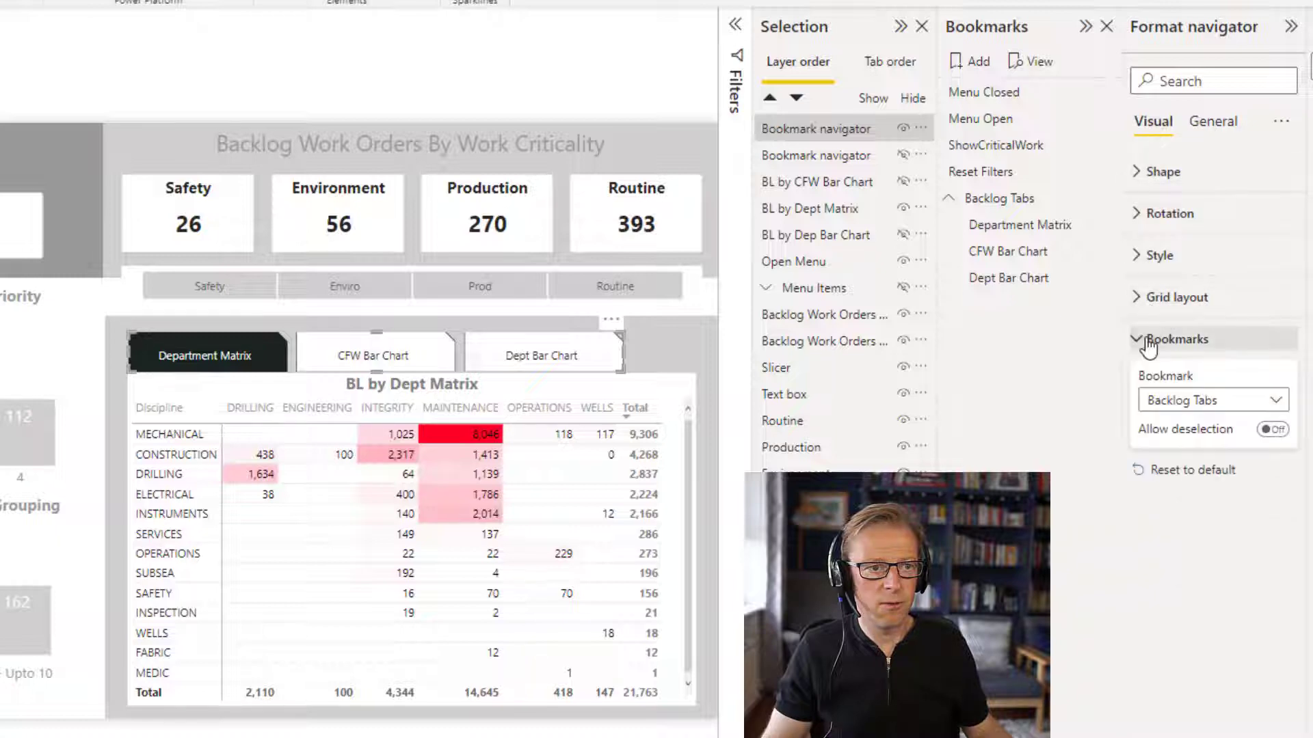
click(1147, 342)
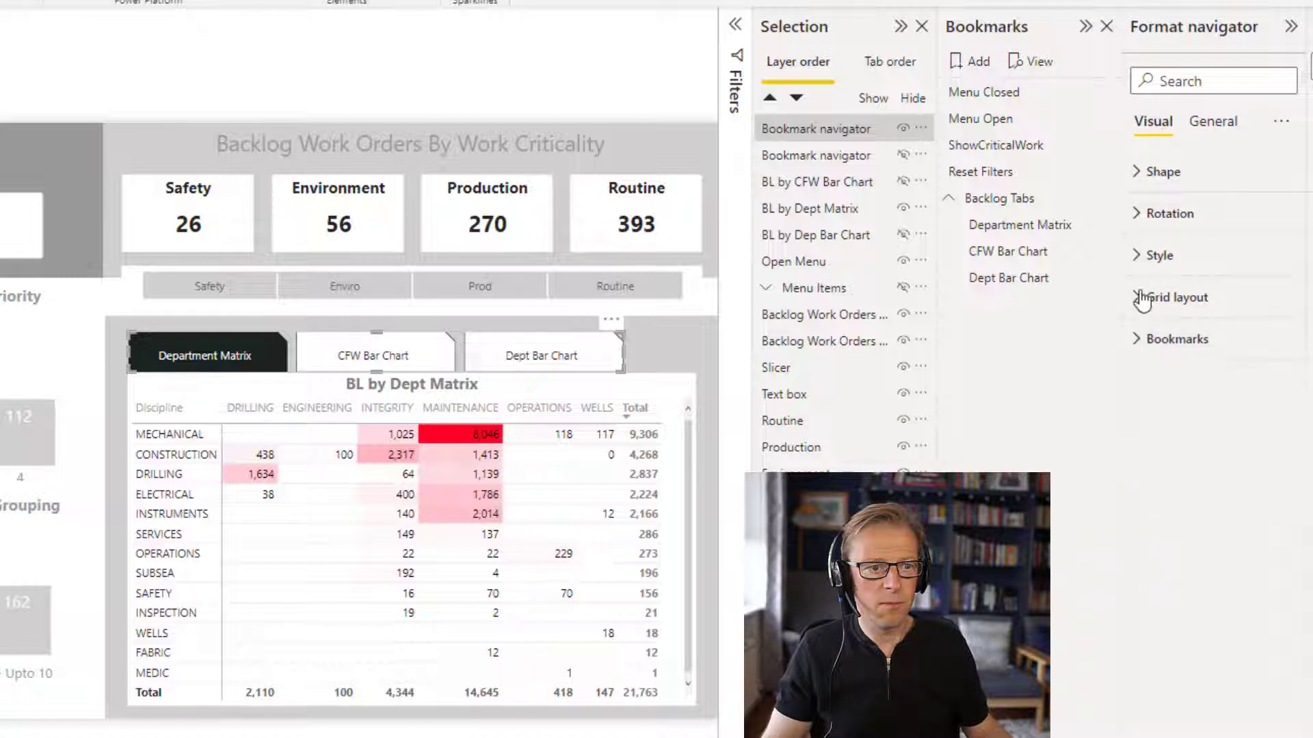
click(1139, 255)
- Style the Selected tab state with grey text and a white fill
click(1172, 350)
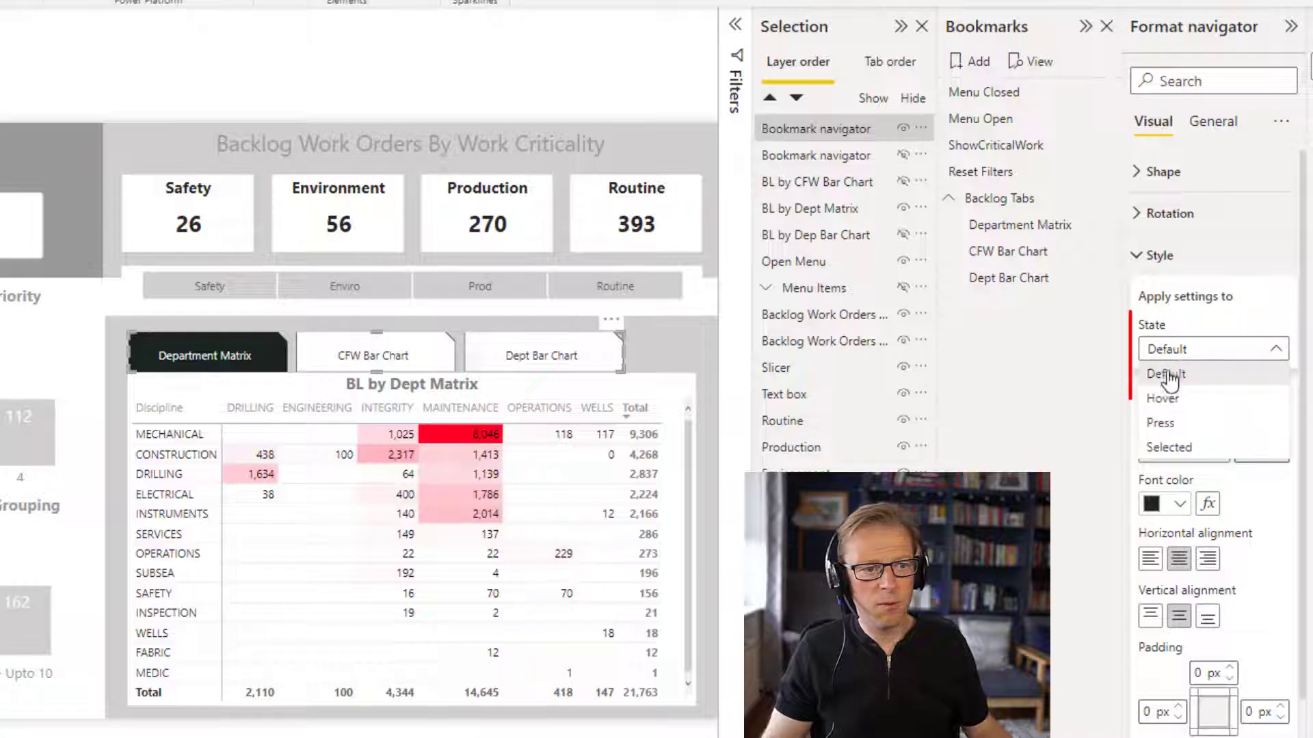
click(1190, 451)
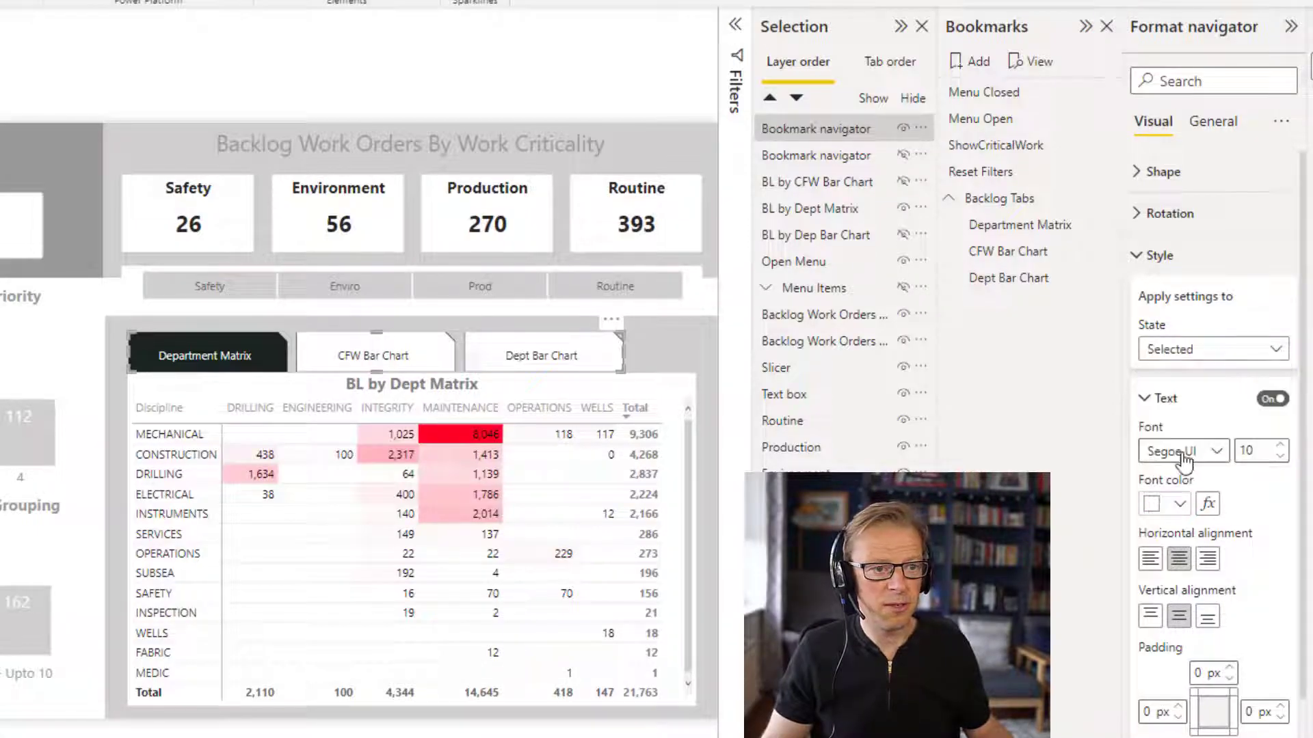
click(1180, 506)
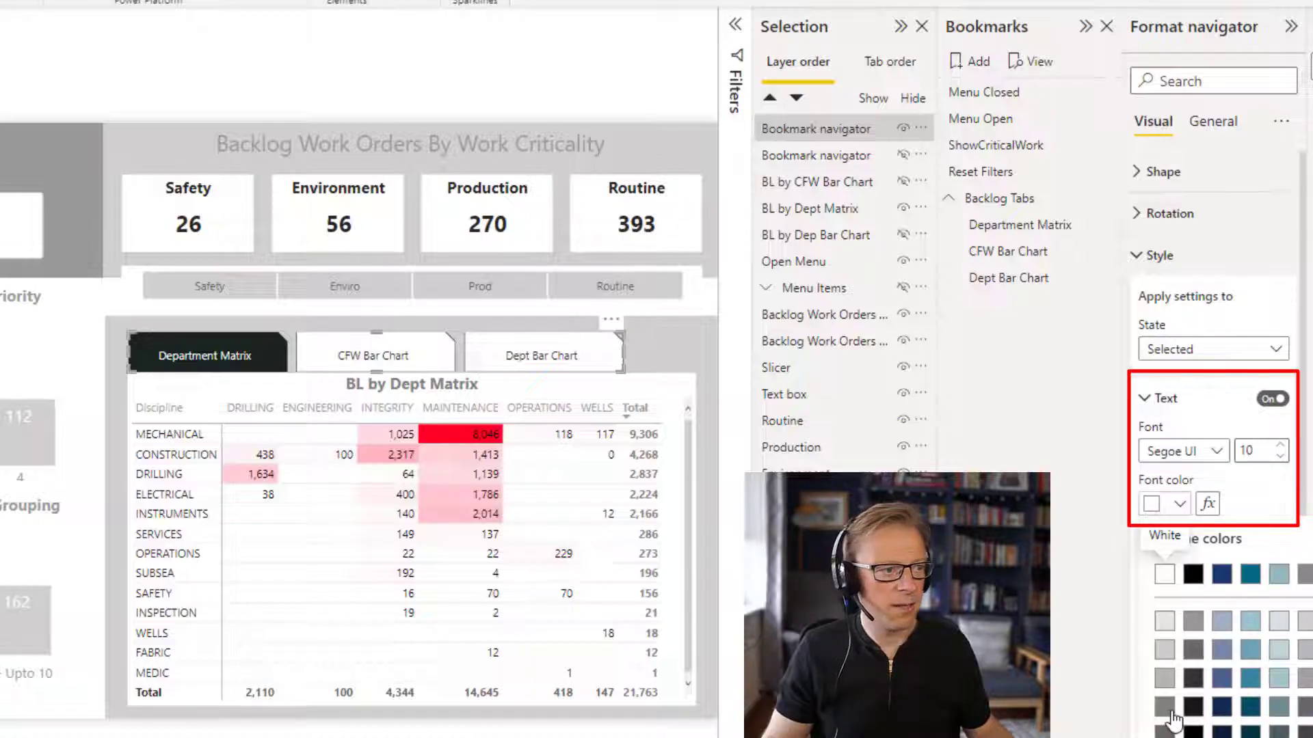
click(1166, 708)
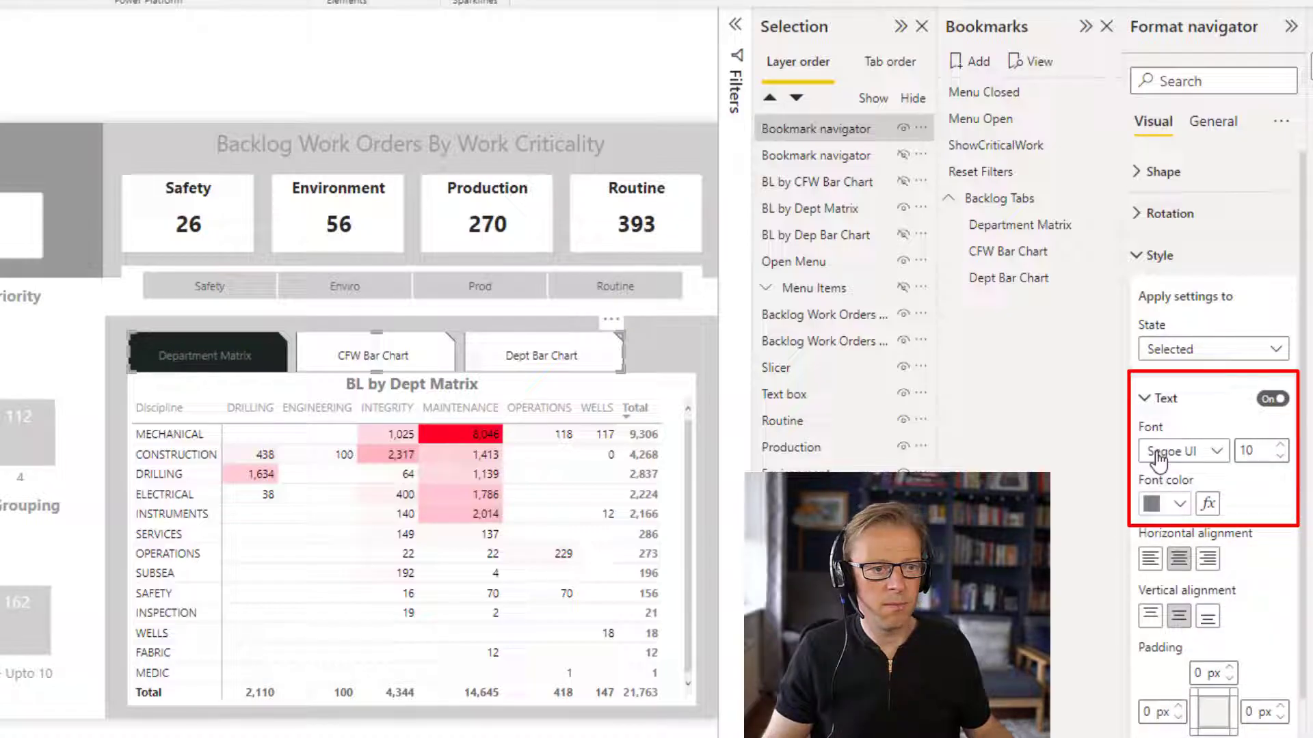
click(1146, 400)
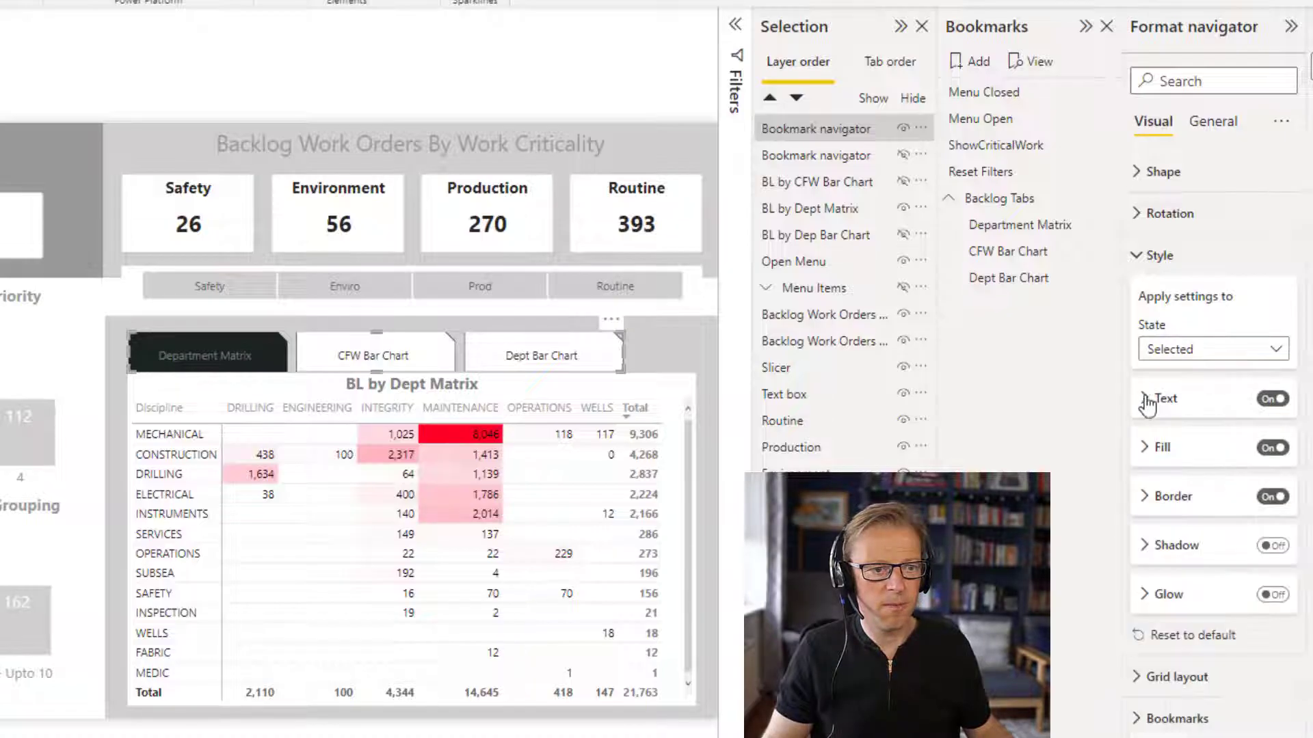
click(1147, 450)
click(1178, 499)
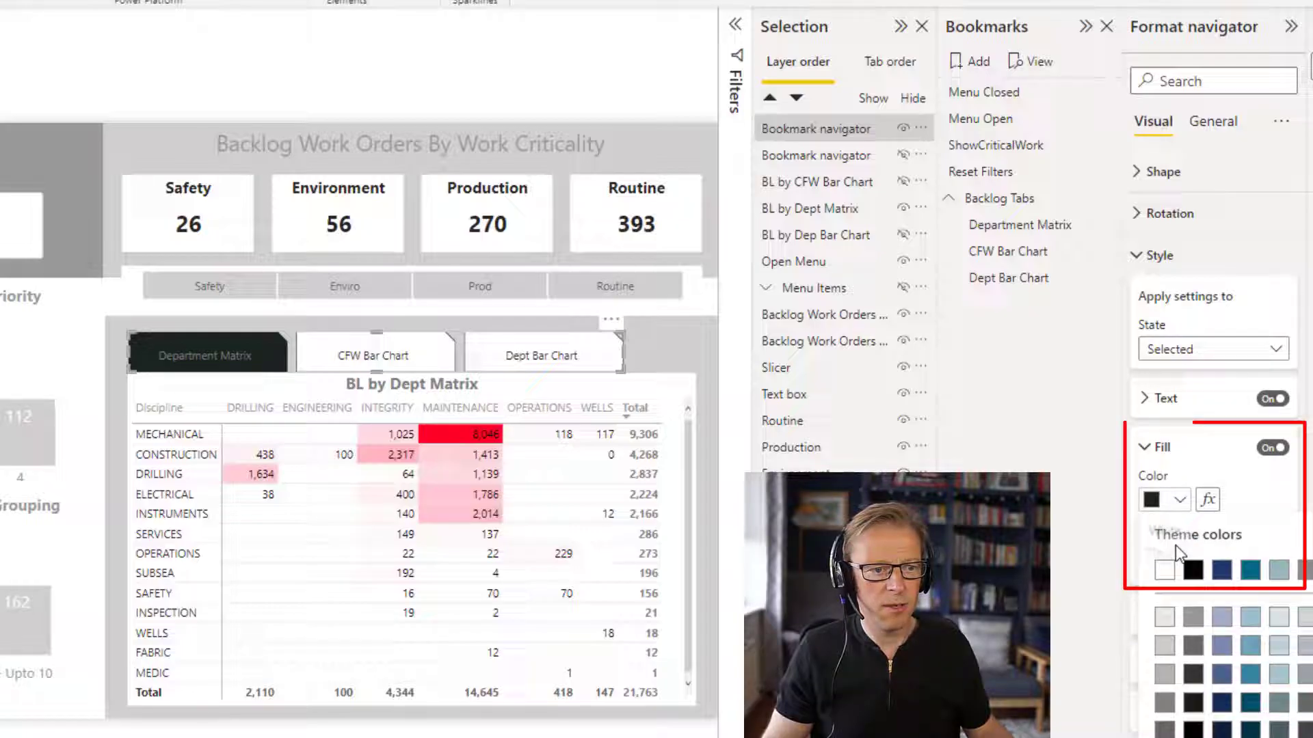
click(1164, 570)
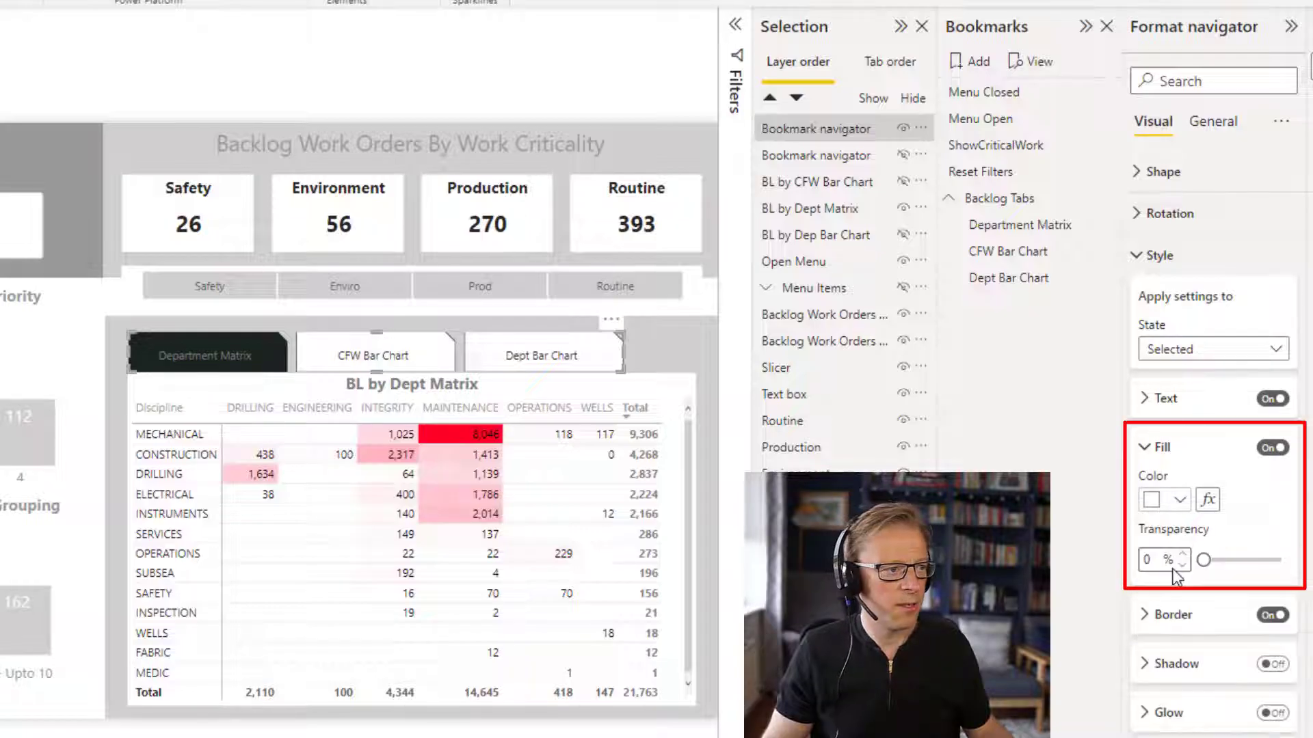
- Turn off the border around the navigator tabs and preview the result on the report
click(142, 309)
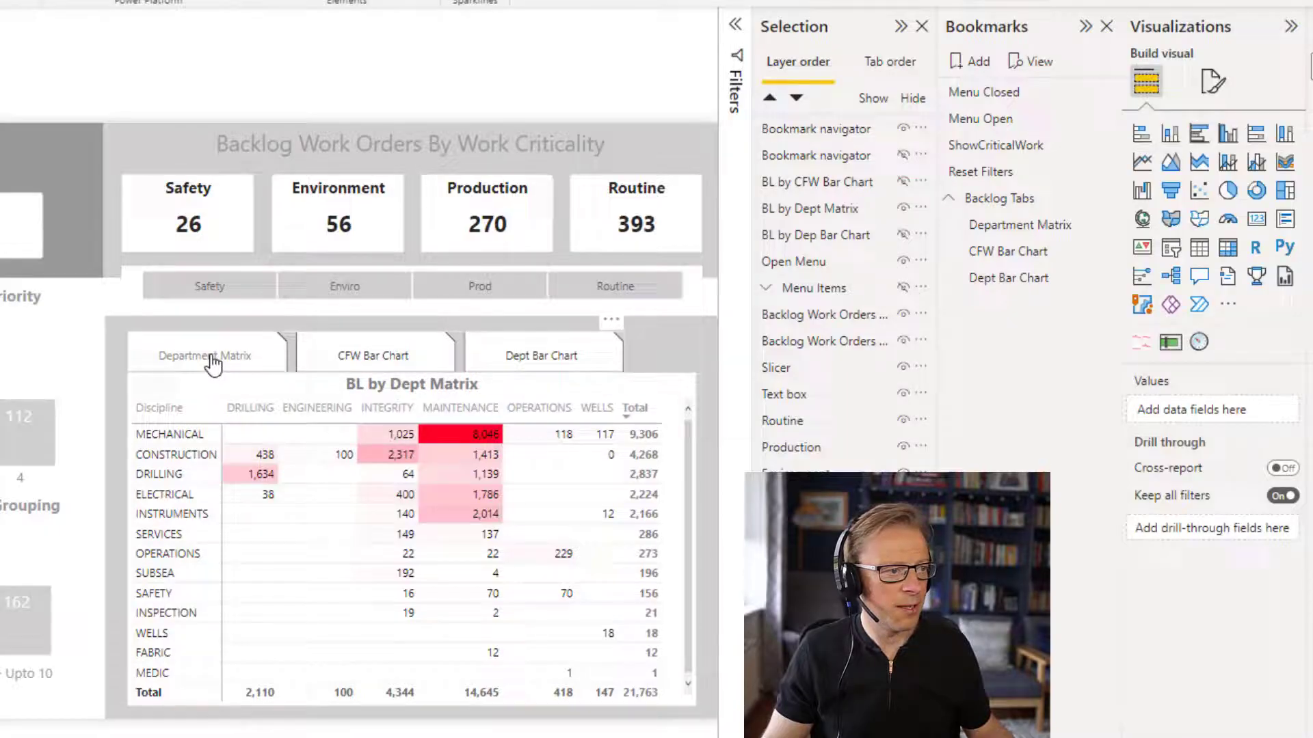
click(213, 365)
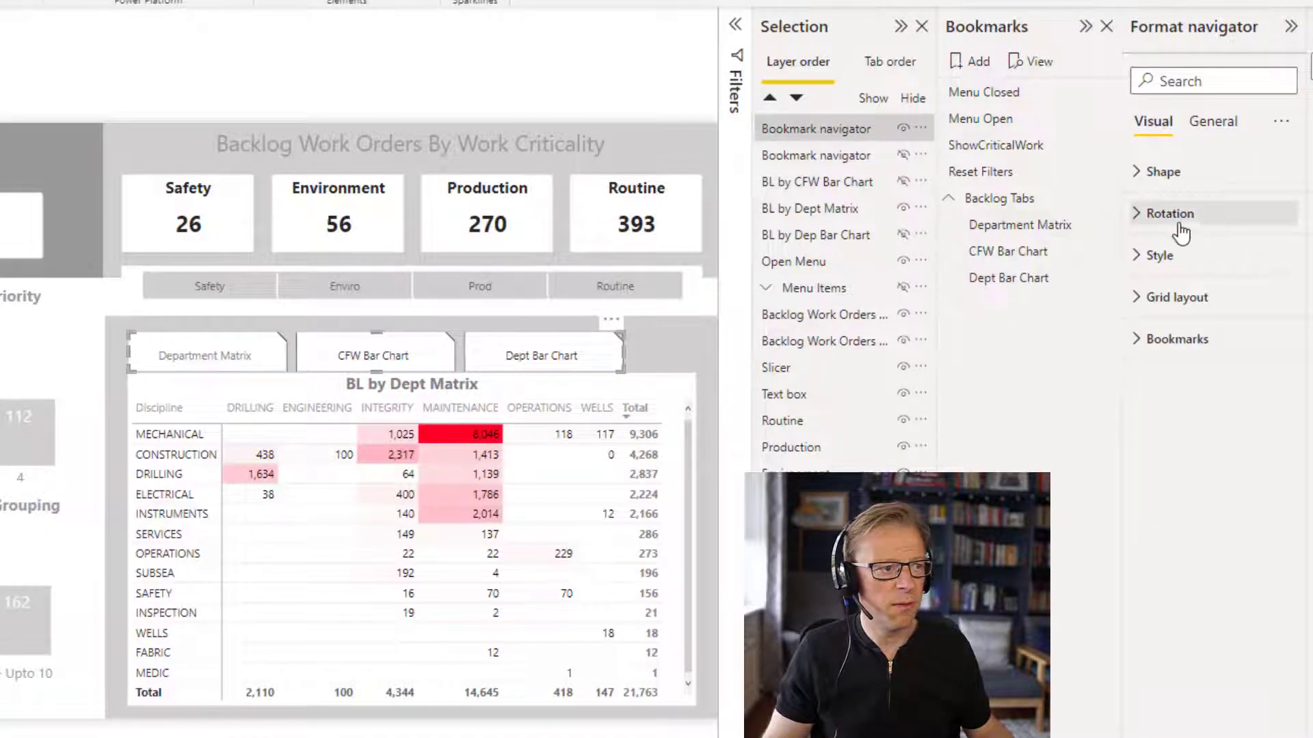
click(1159, 255)
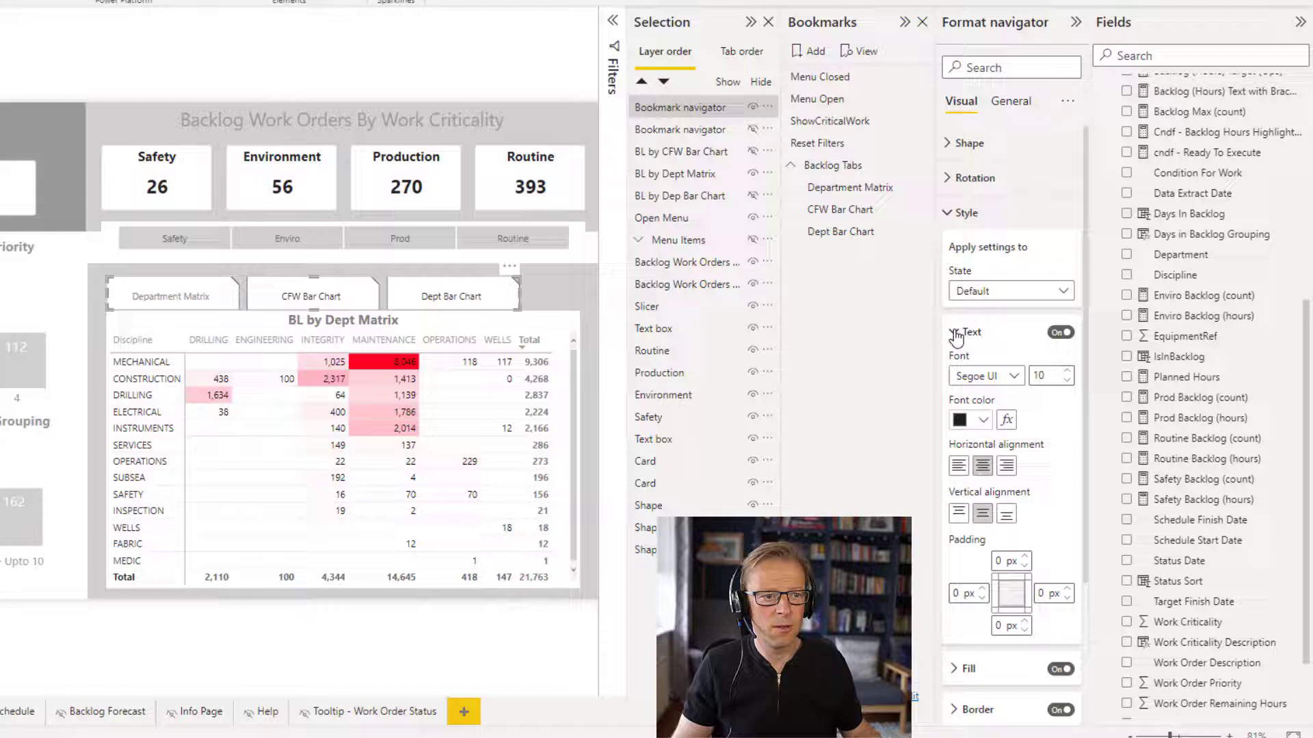
scroll(985, 437, down, 2)
scroll(998, 458, up, 2)
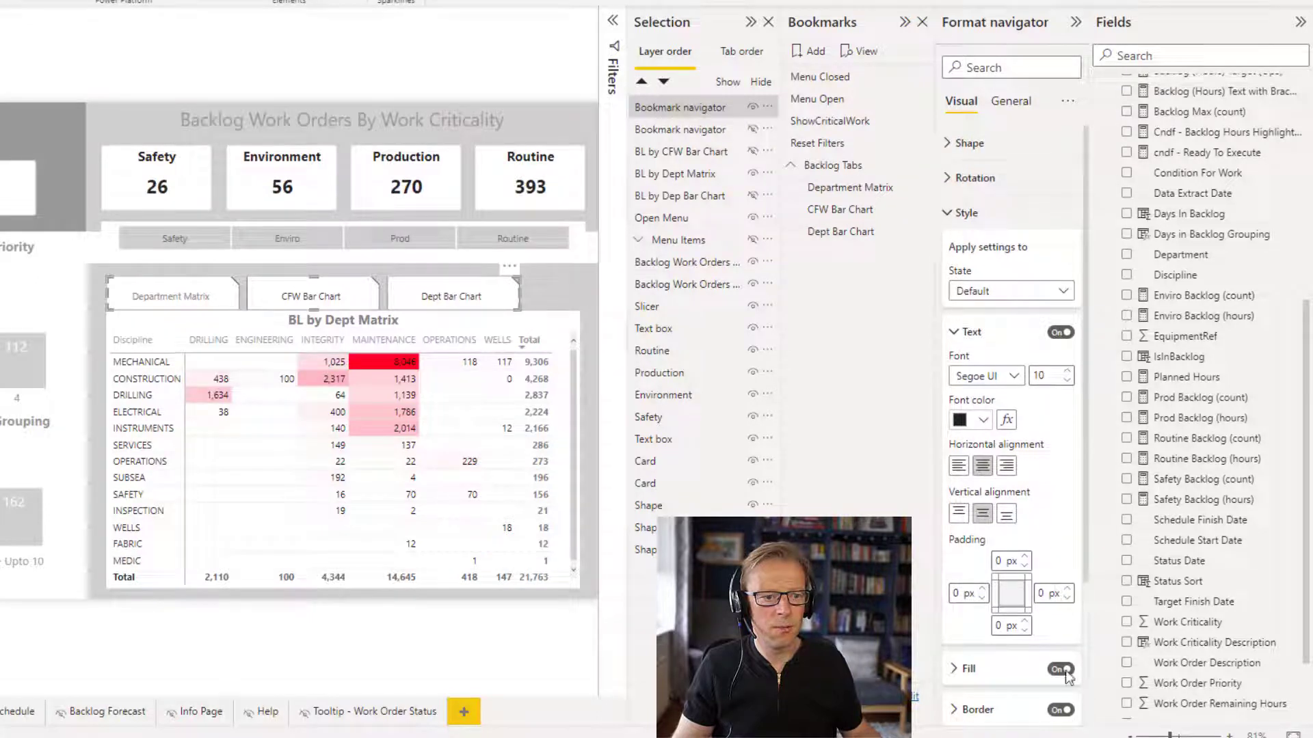
click(1061, 711)
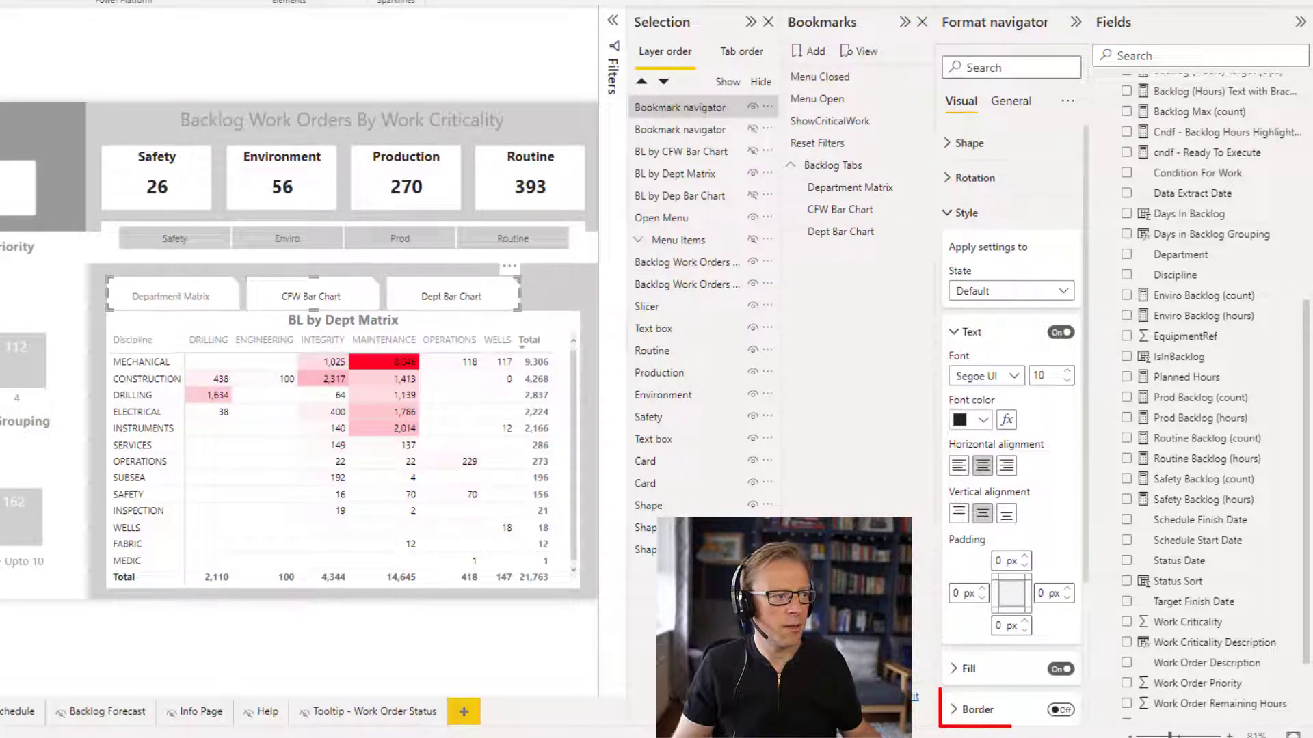
click(577, 260)
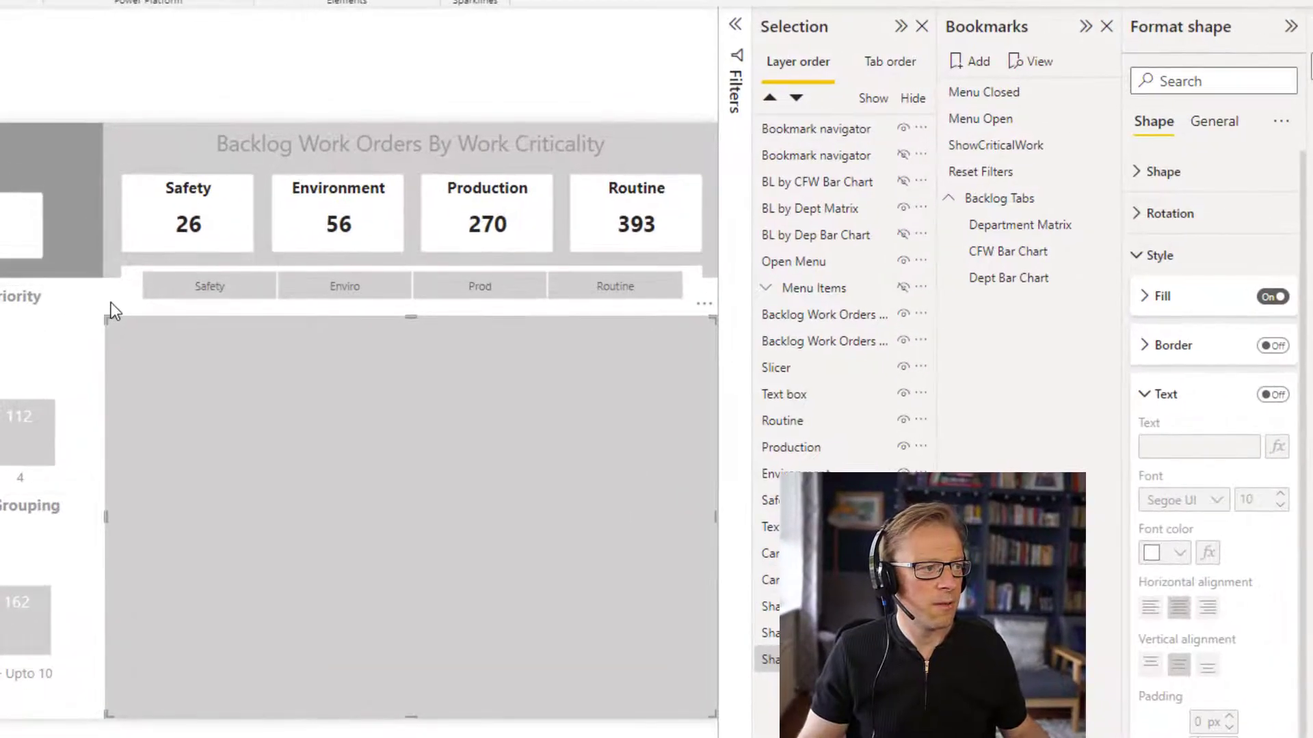
click(92, 251)
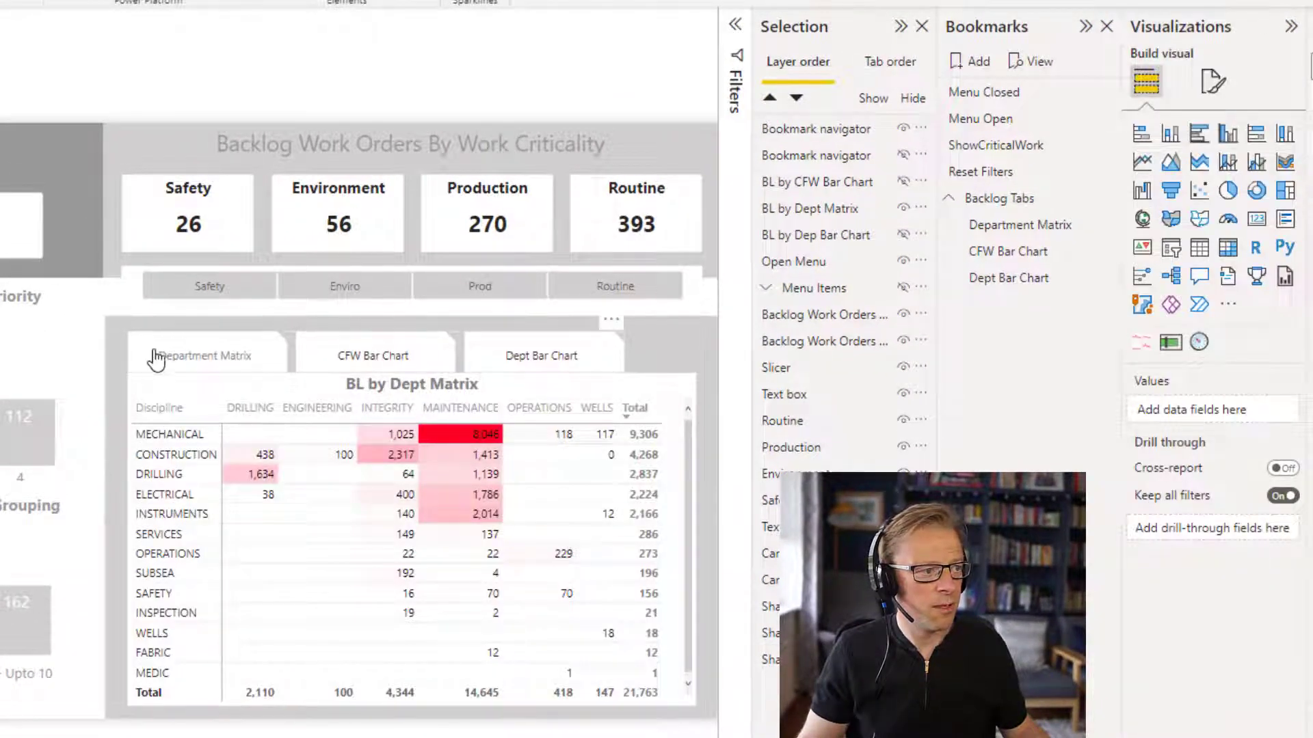
click(157, 358)
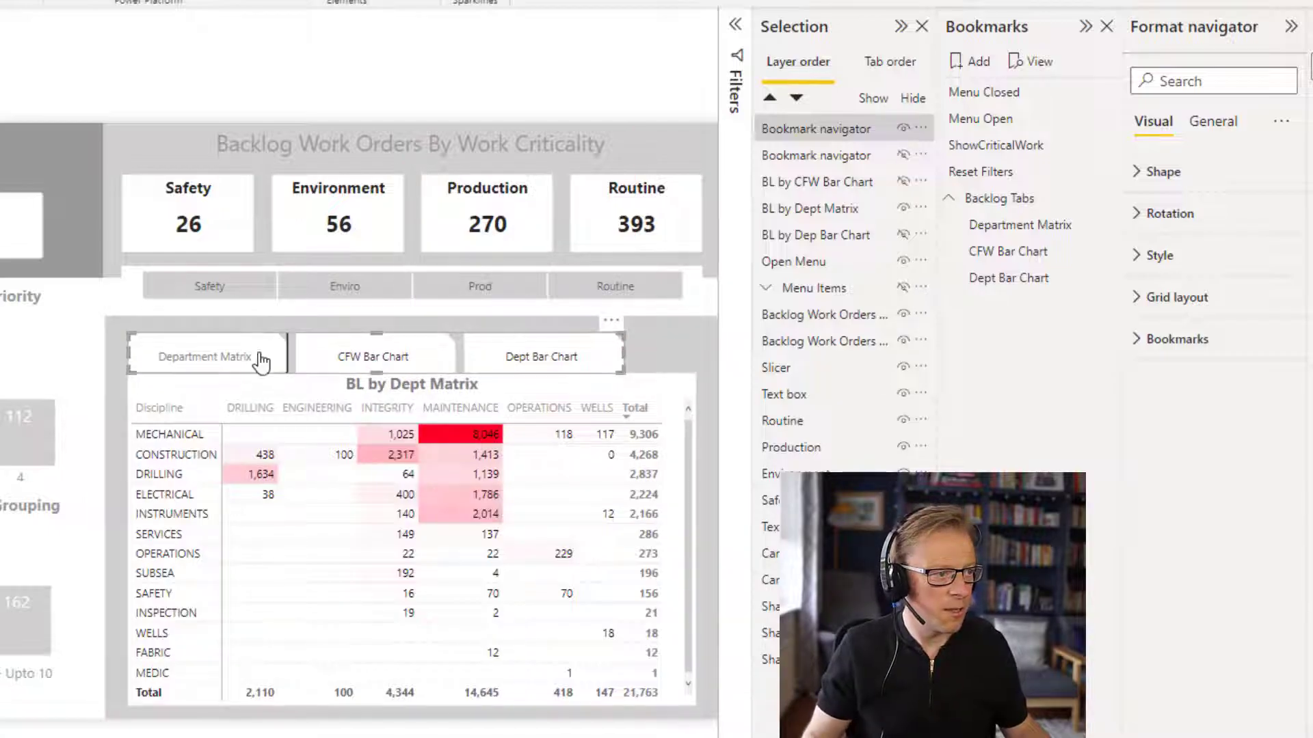
click(236, 314)
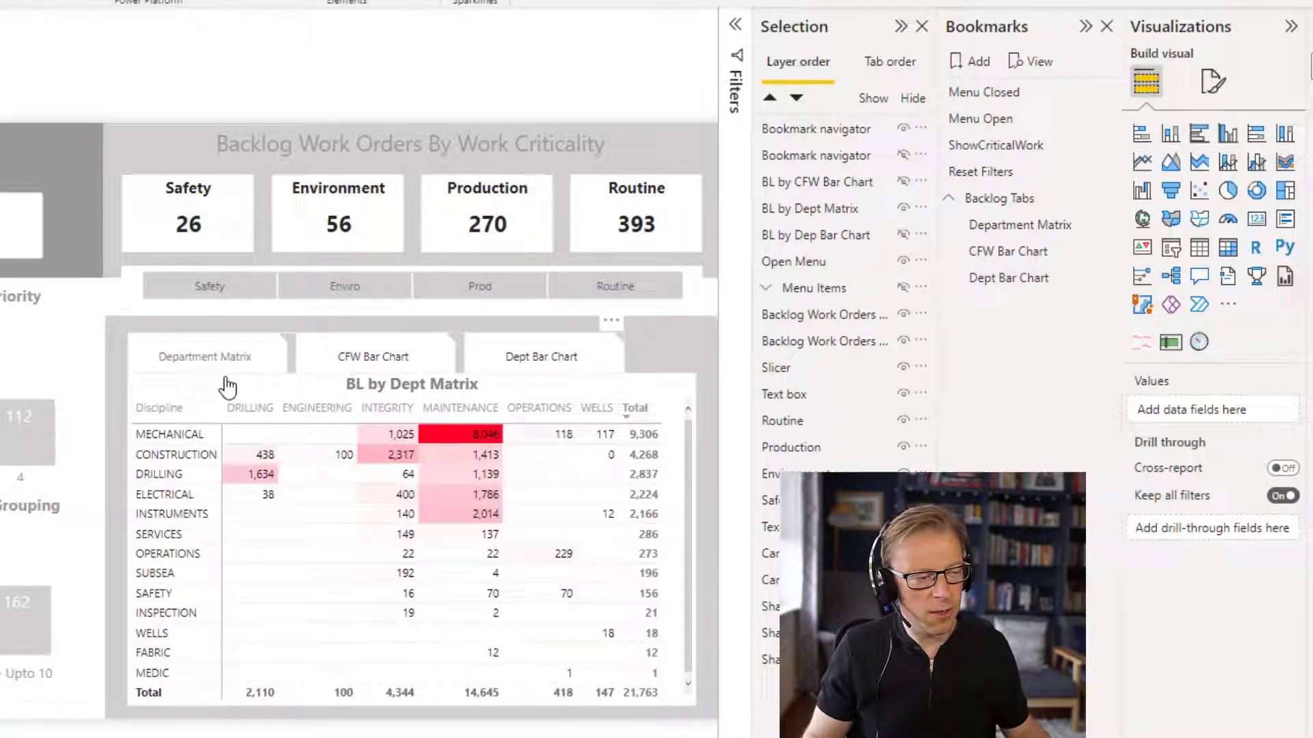
- Set the Default tab state's text colour to white
click(337, 355)
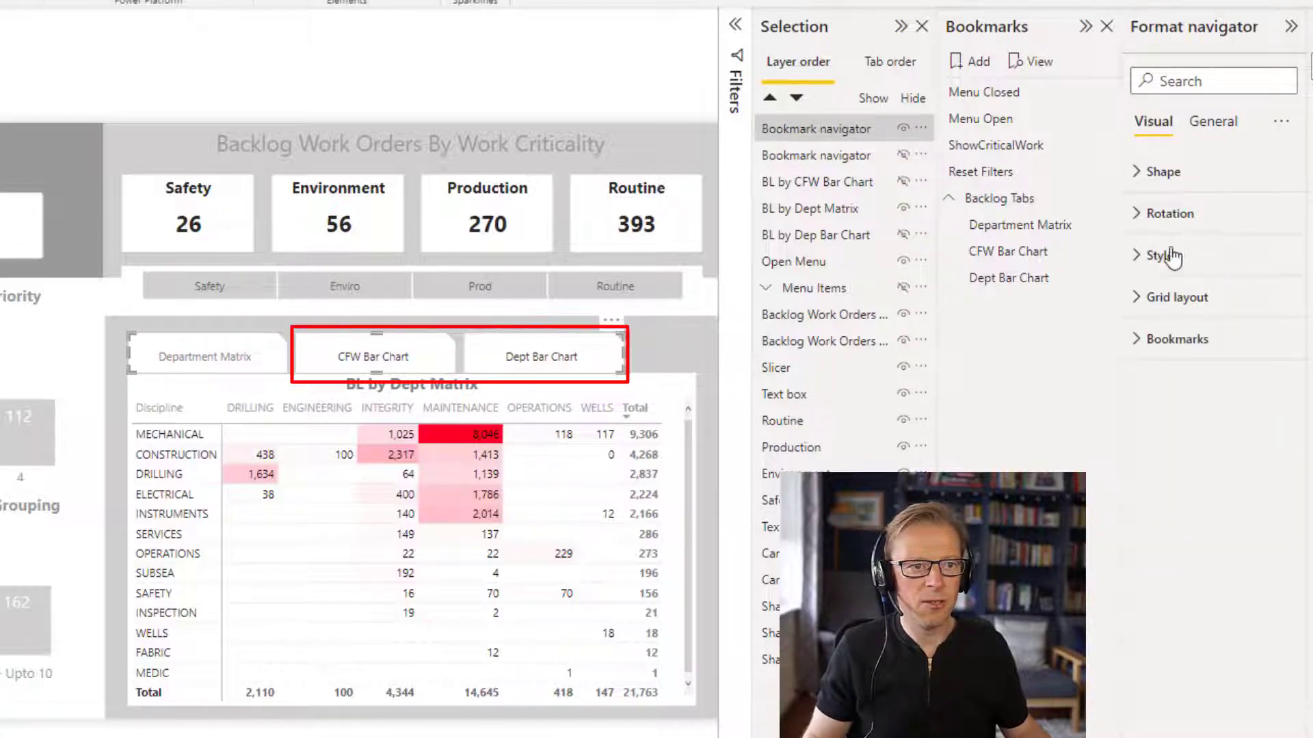
click(1176, 339)
click(1155, 255)
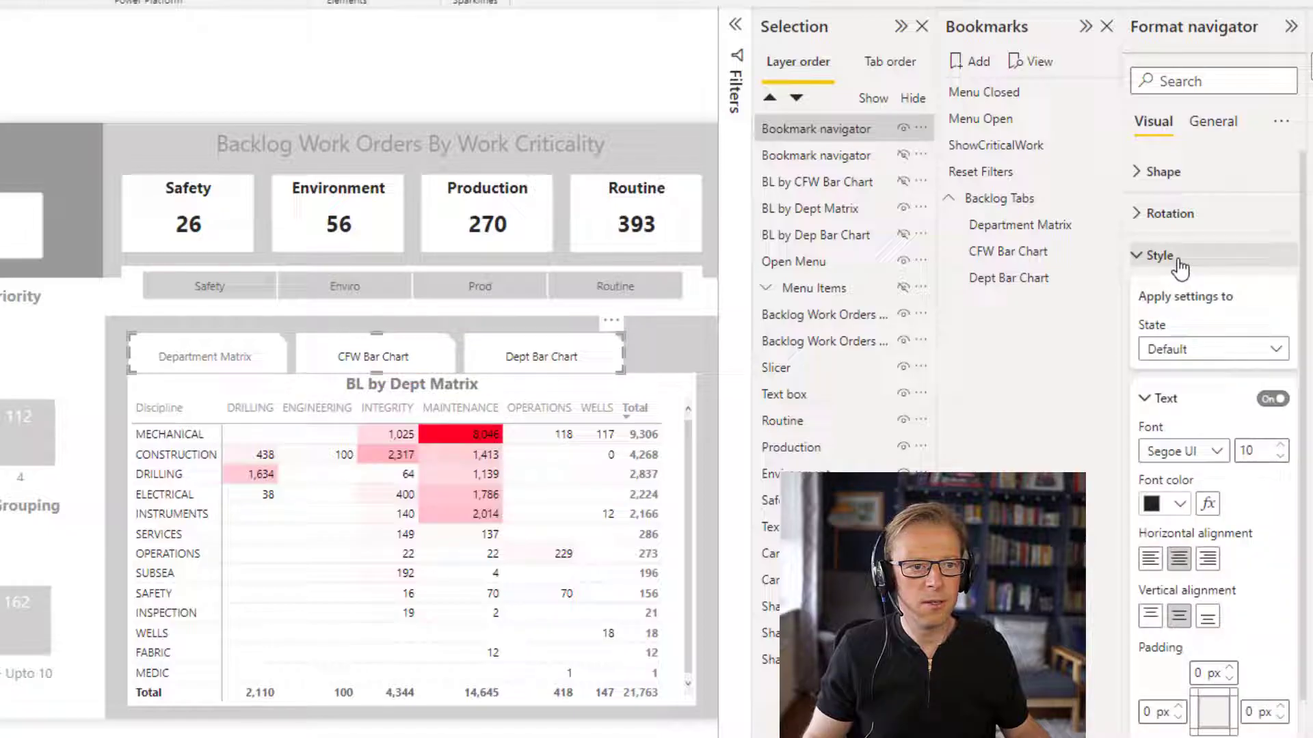
click(1197, 348)
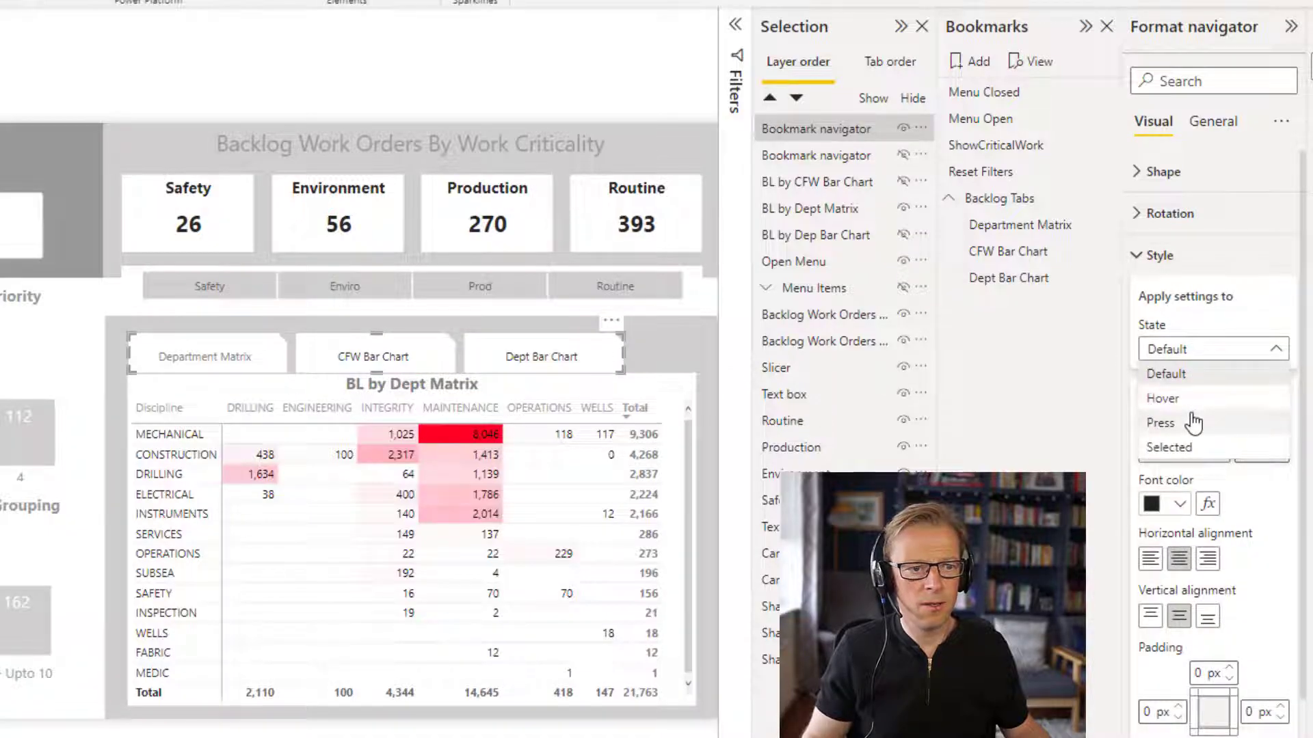
click(1168, 373)
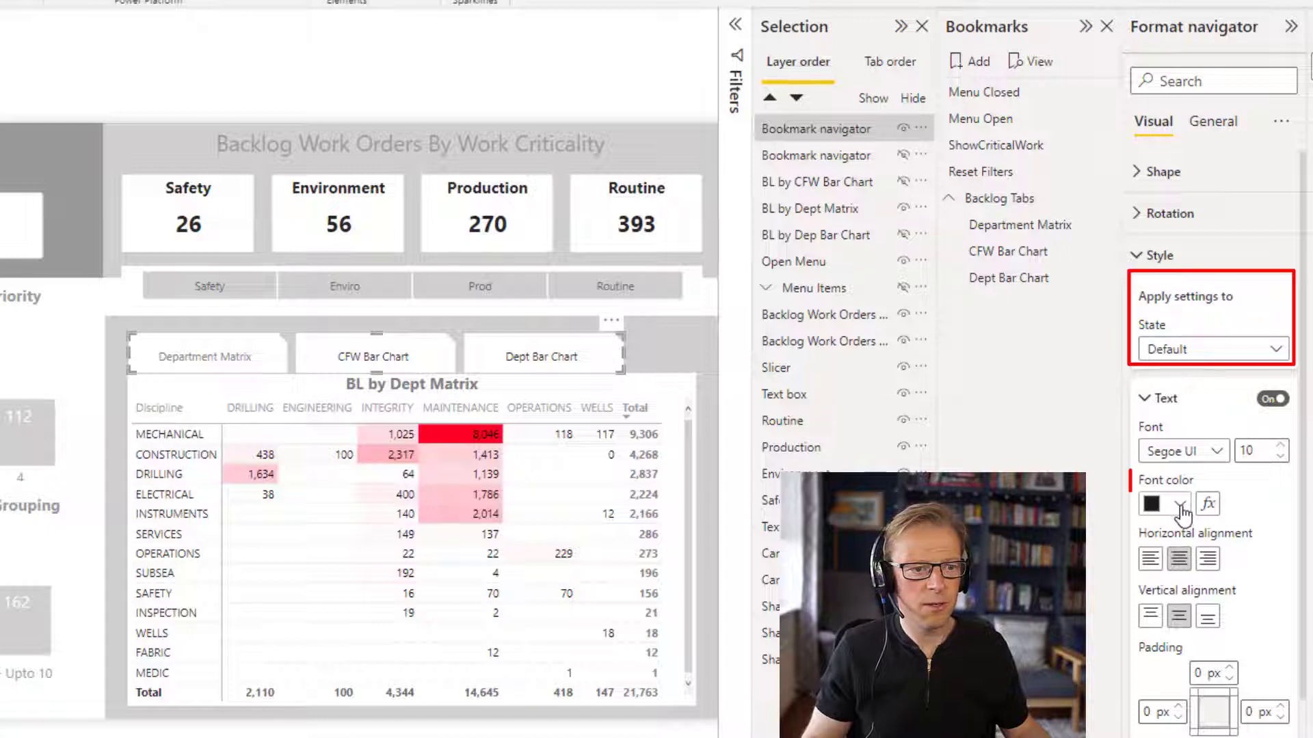
click(1181, 506)
click(1174, 586)
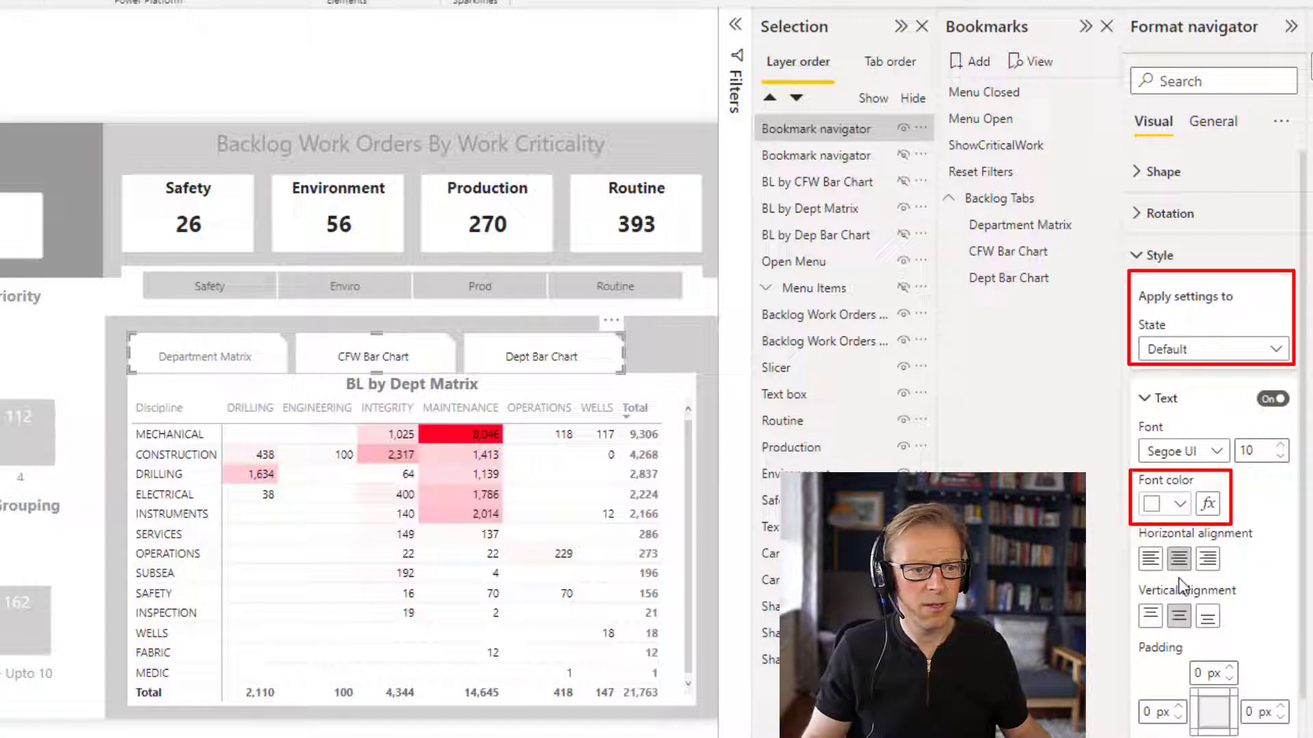
click(1145, 403)
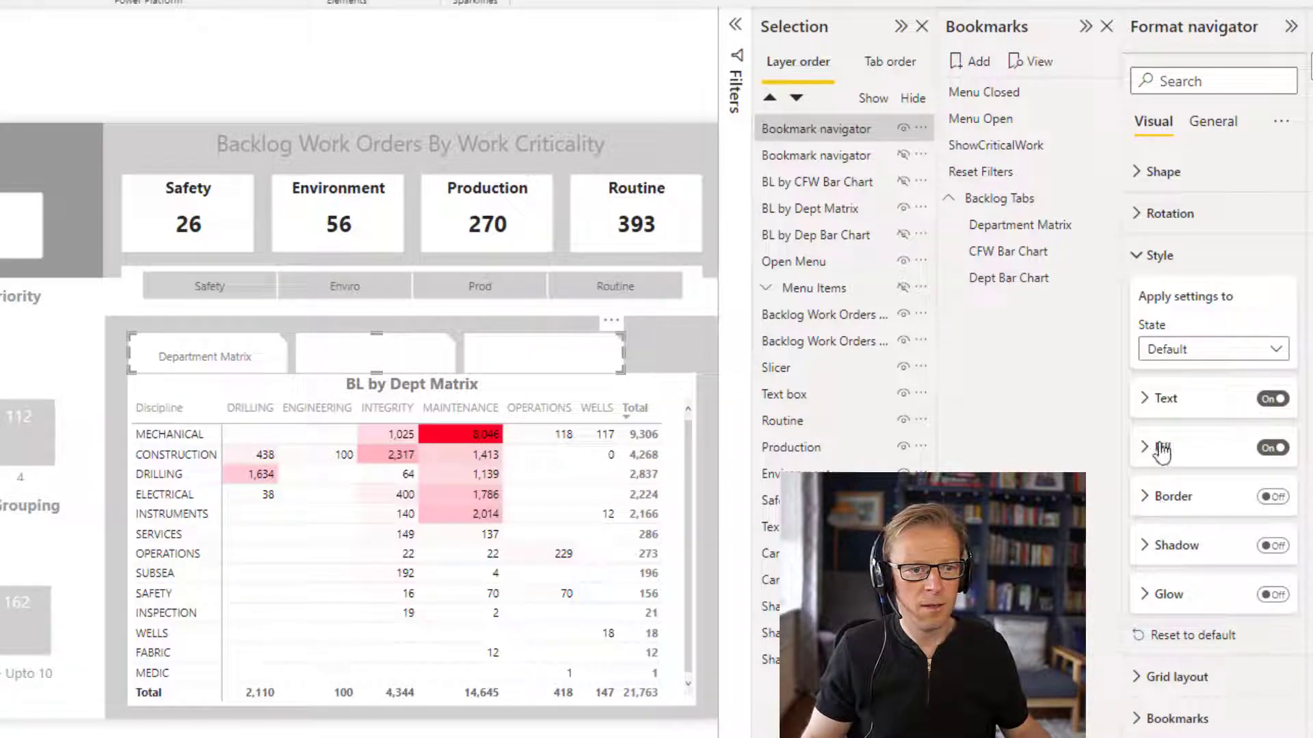
- Give the Default tab state a dark grey fill
click(1182, 452)
click(1180, 500)
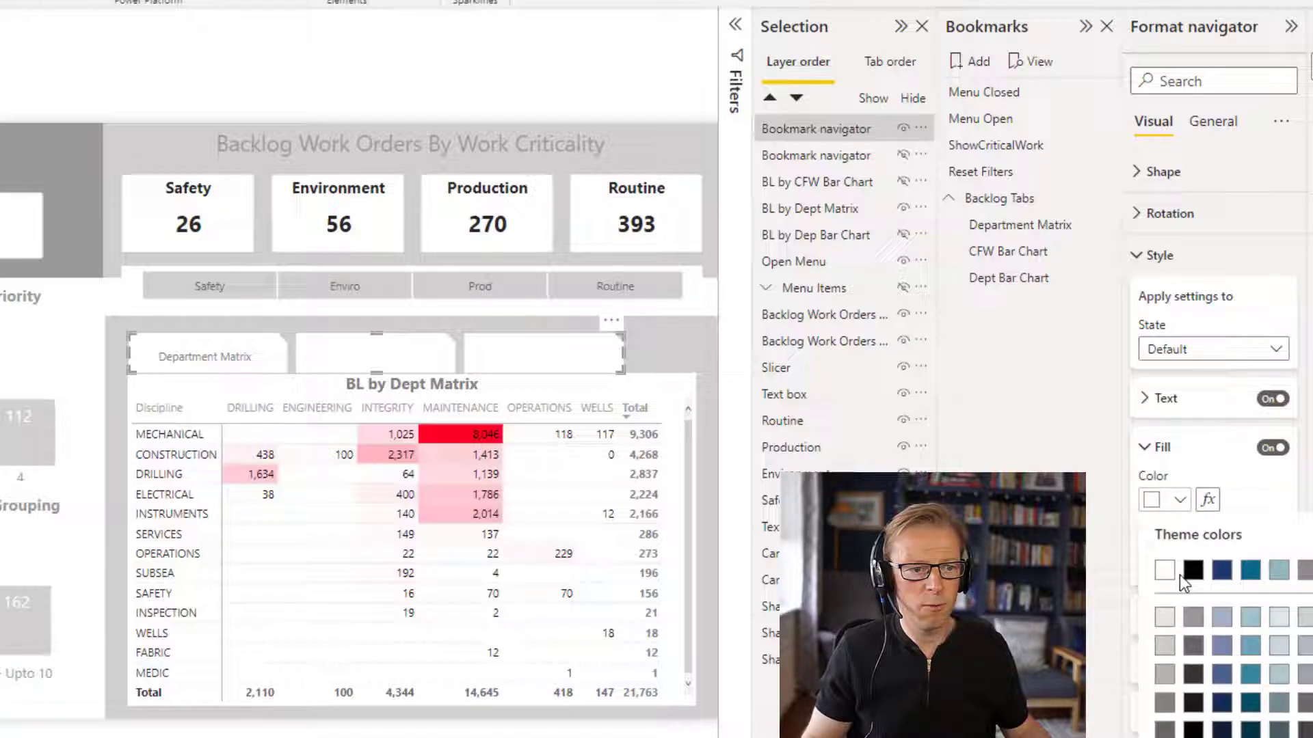
click(1166, 678)
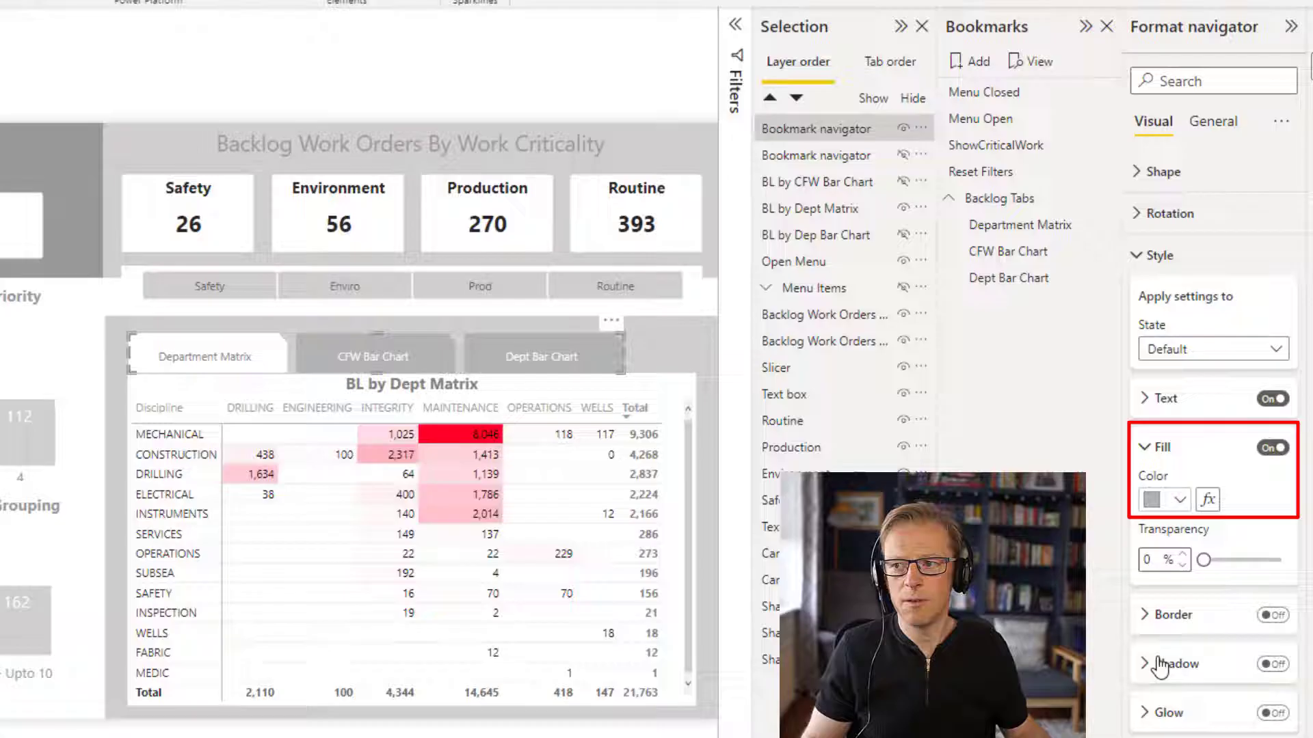
click(1179, 501)
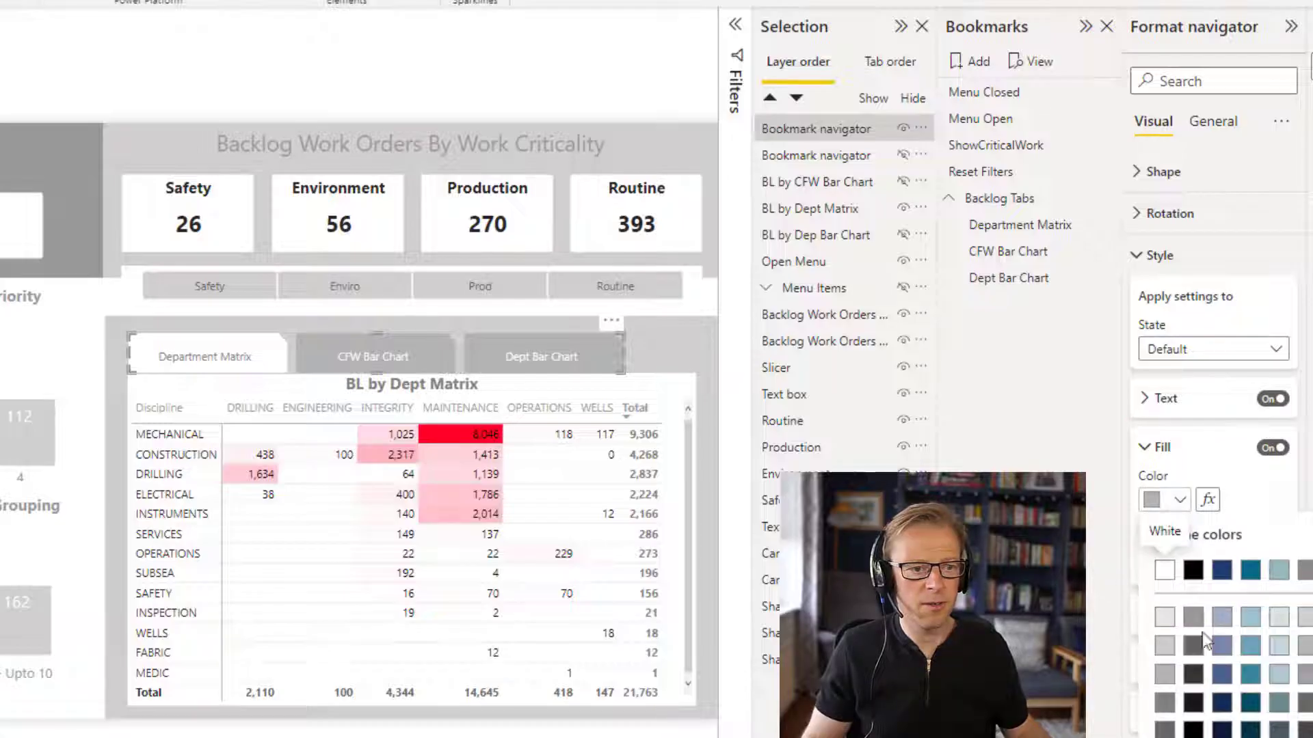
click(1194, 645)
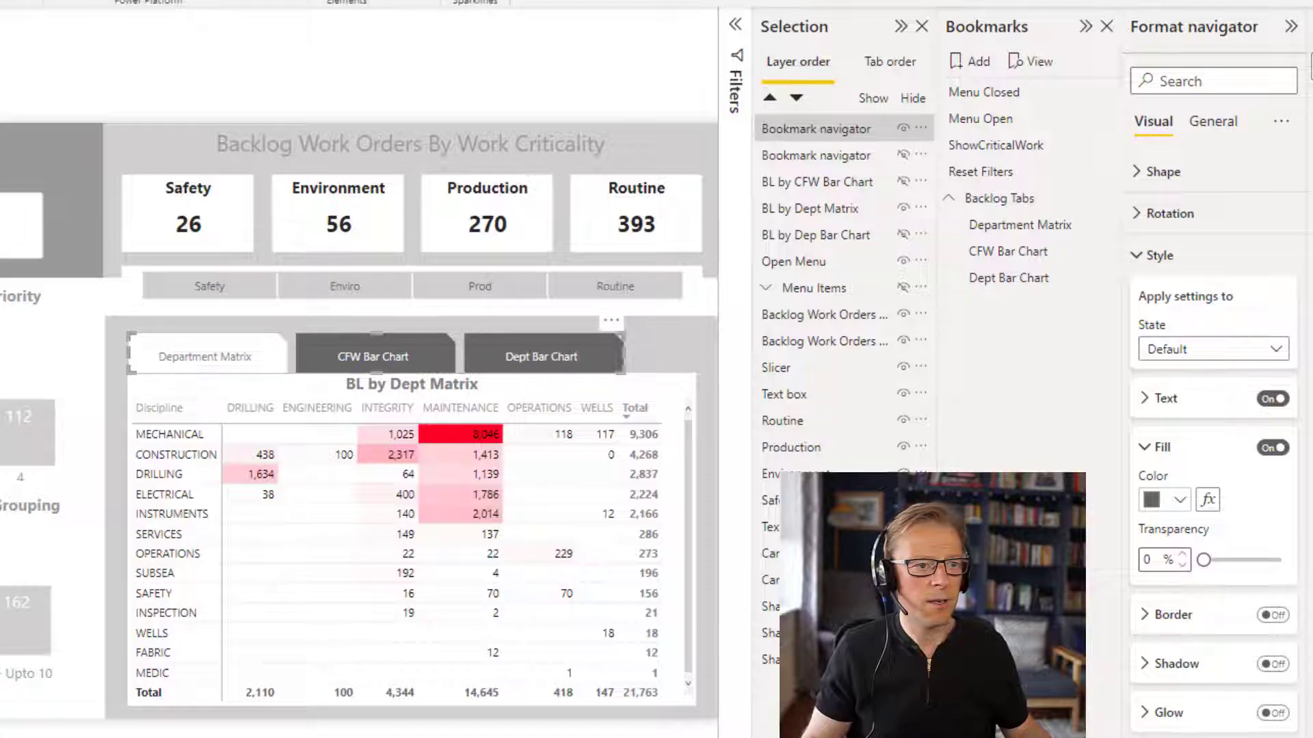
- Give the Hover tab state a dark grey fill and 11-point text
click(1269, 347)
click(1198, 402)
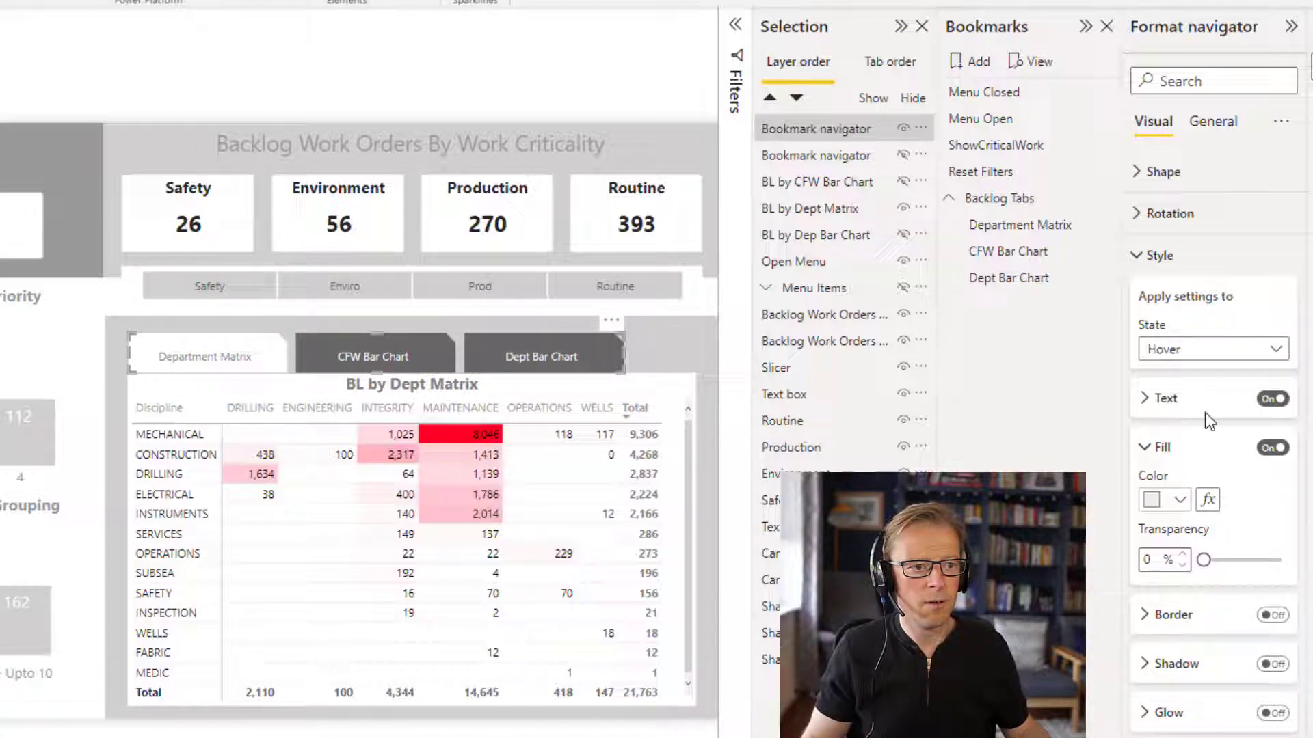
click(1182, 504)
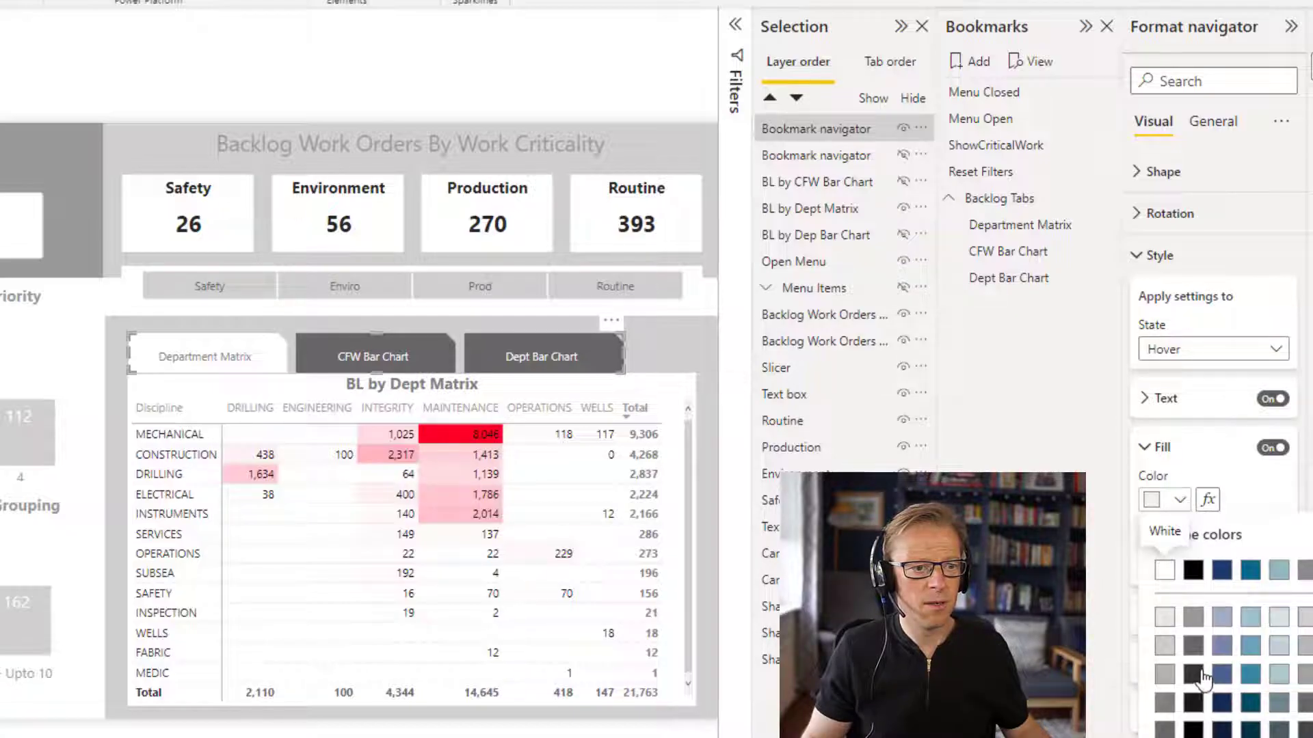
click(1194, 646)
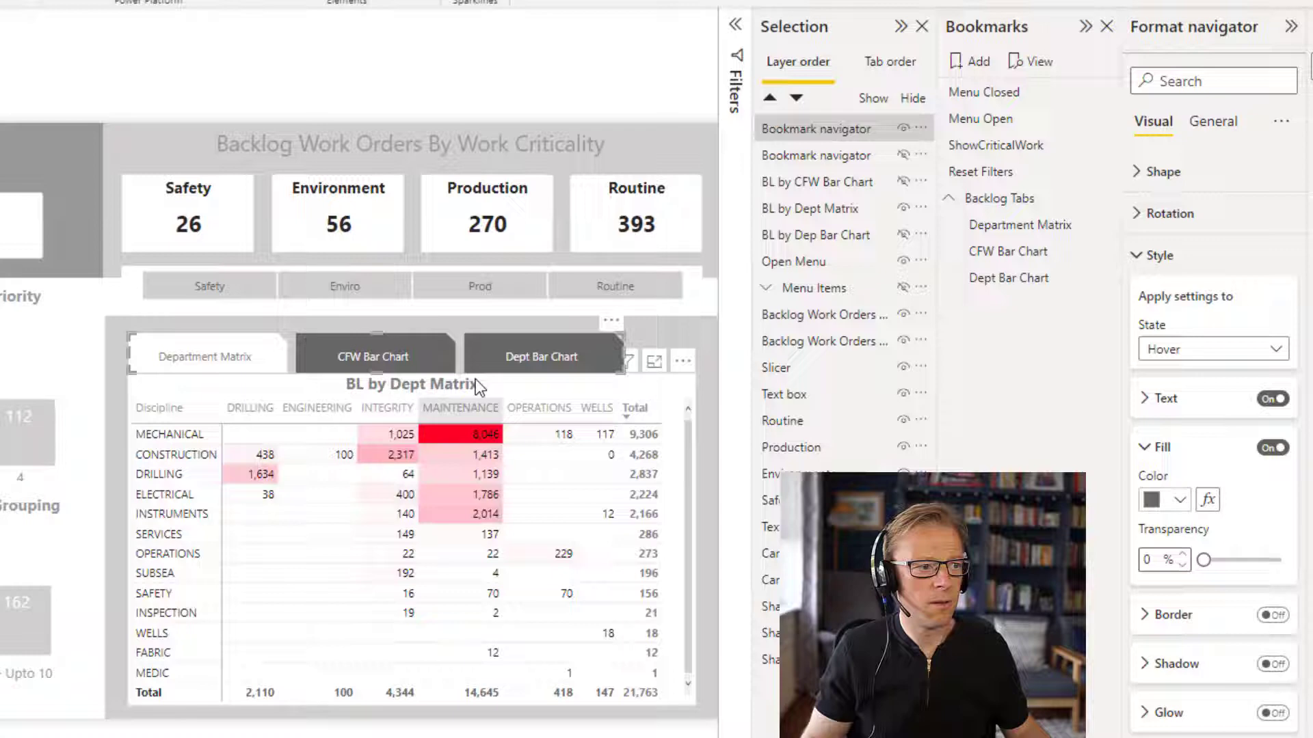
click(1155, 449)
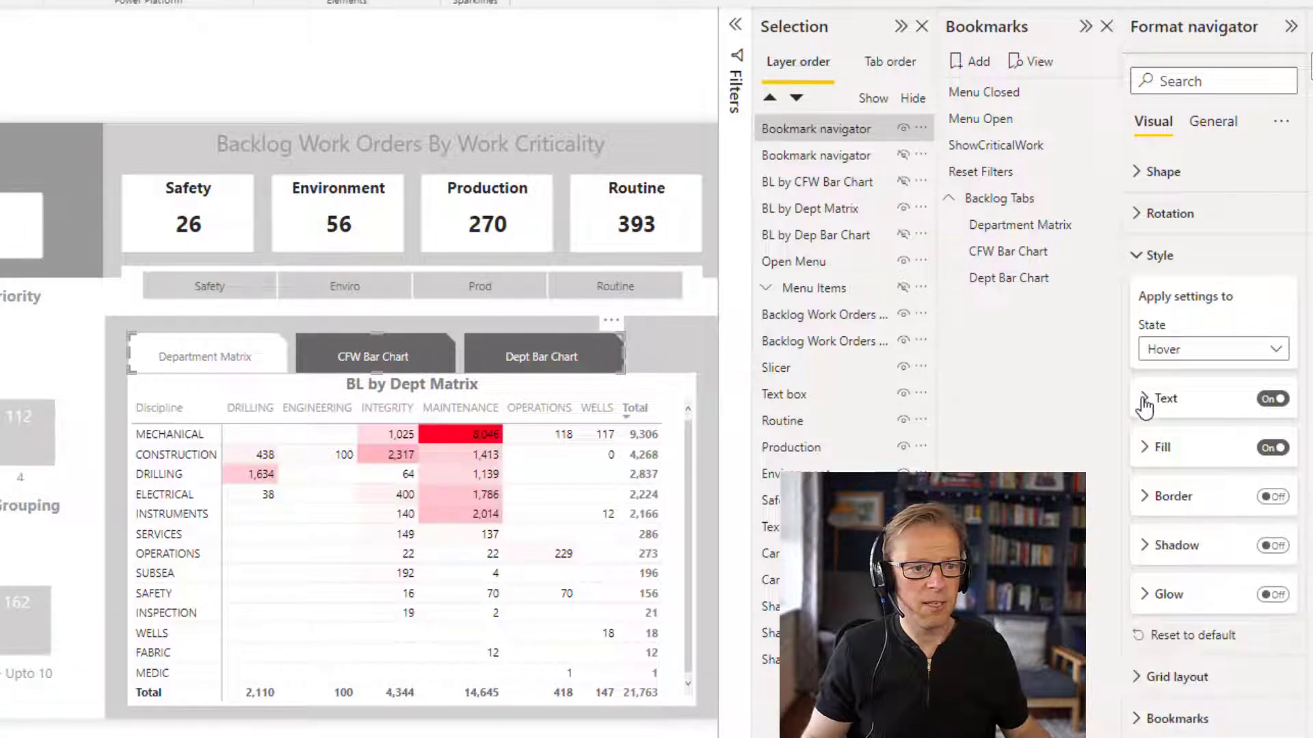
click(1145, 402)
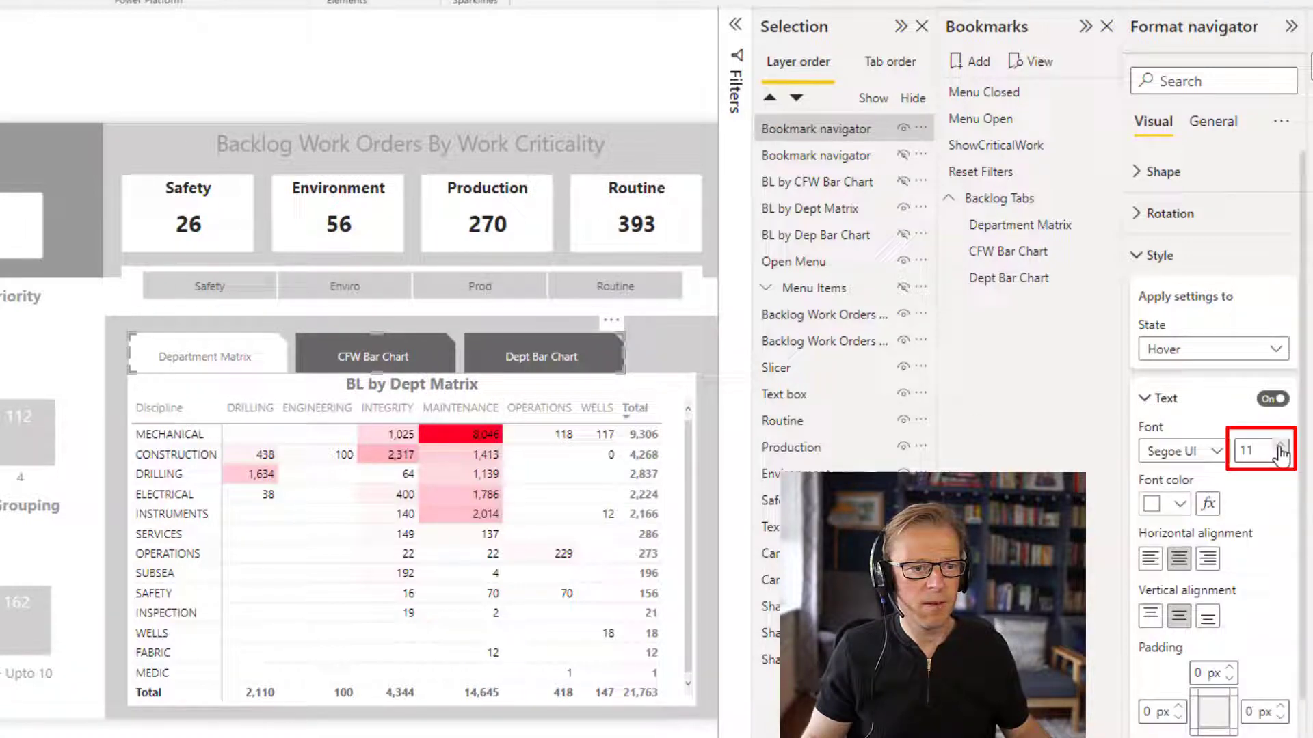
click(1145, 402)
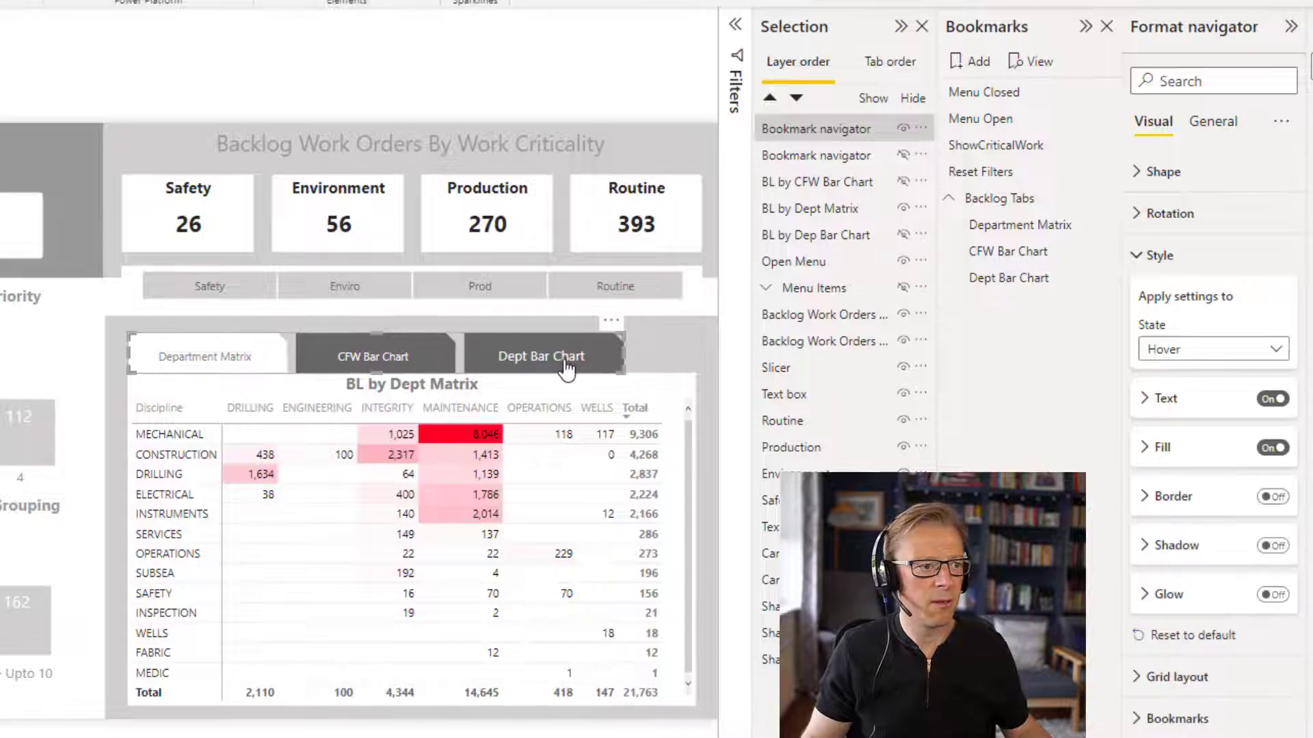
- Test the tabs by switching to CFW Bar Chart and back to Department Matrix
click(376, 358)
click(169, 362)
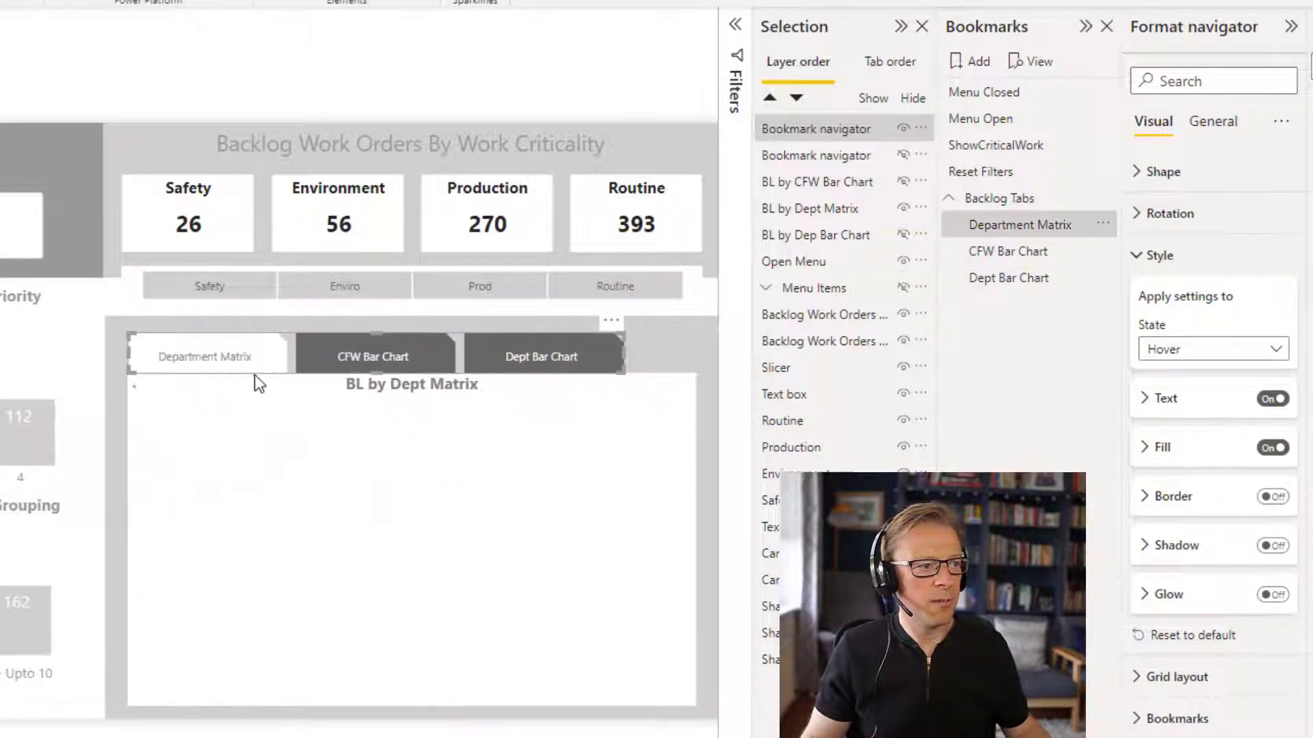
click(368, 305)
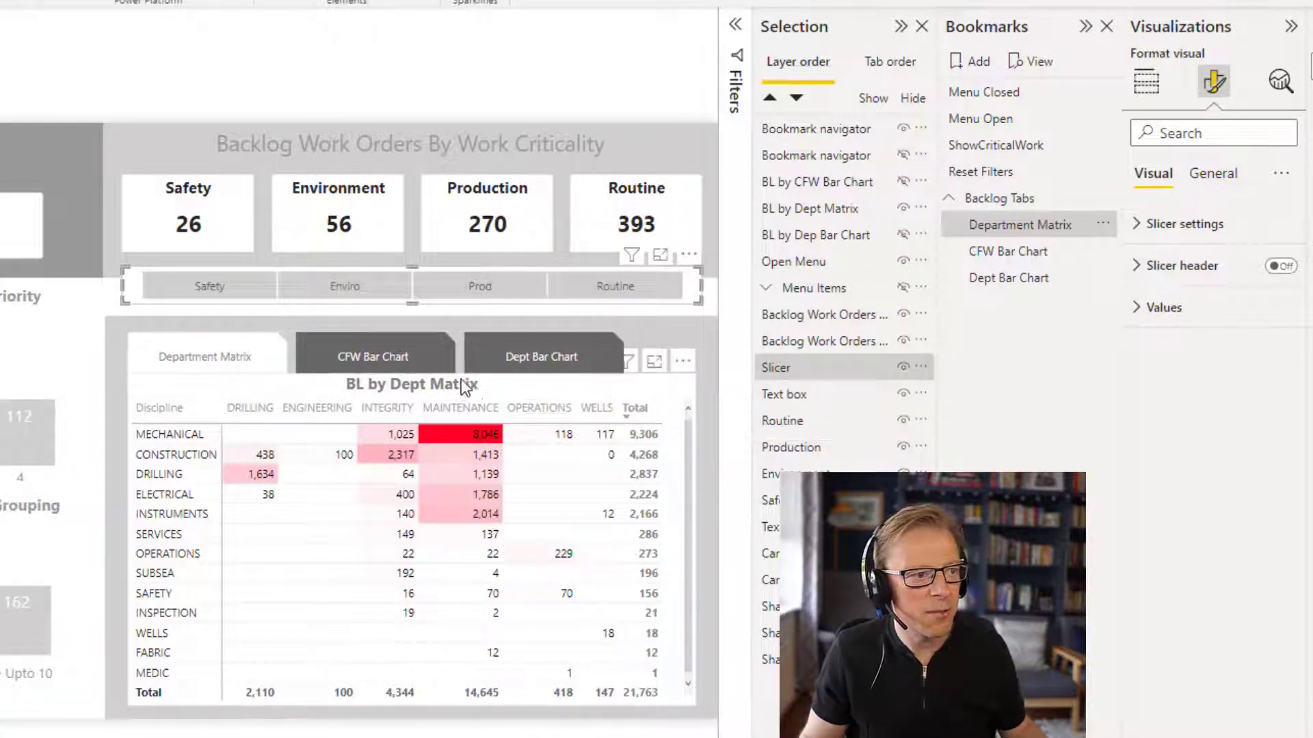
- Move the Bookmark navigator layer below BL by Dep Bar Chart in the Selection pane
click(456, 341)
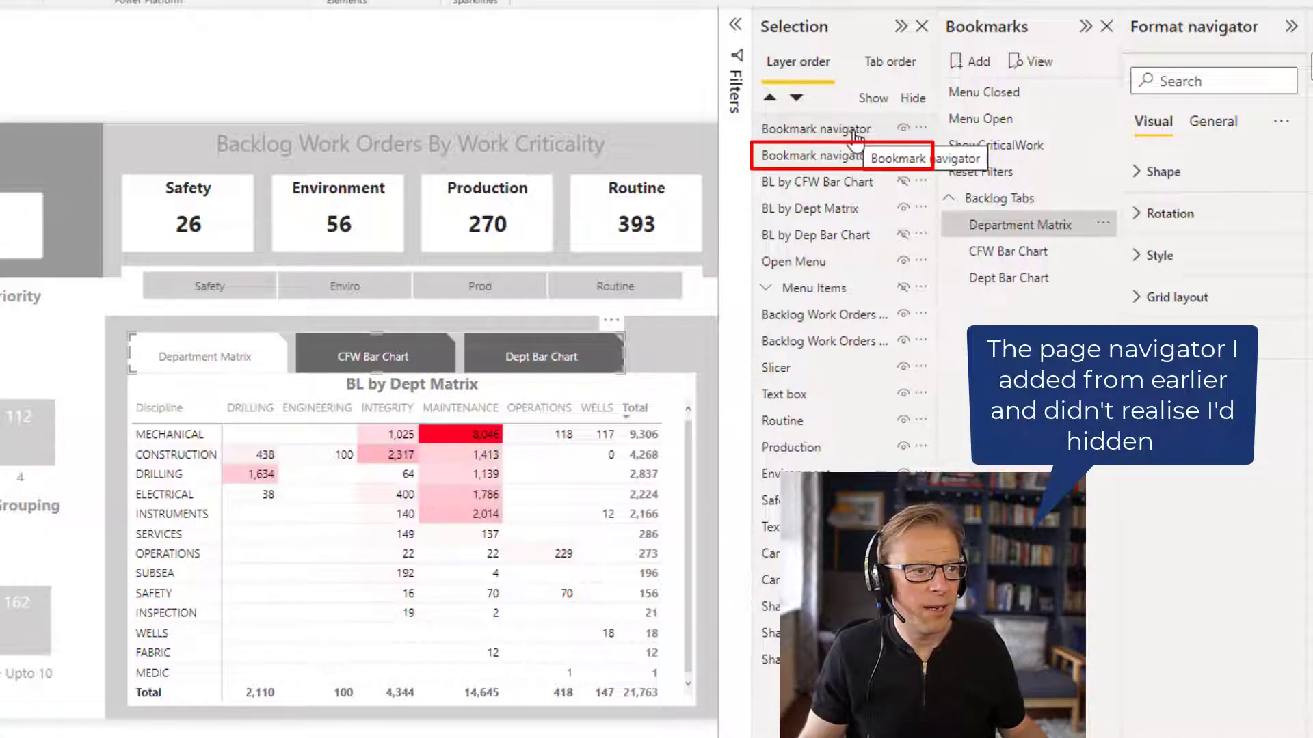
drag(855, 134, 869, 237)
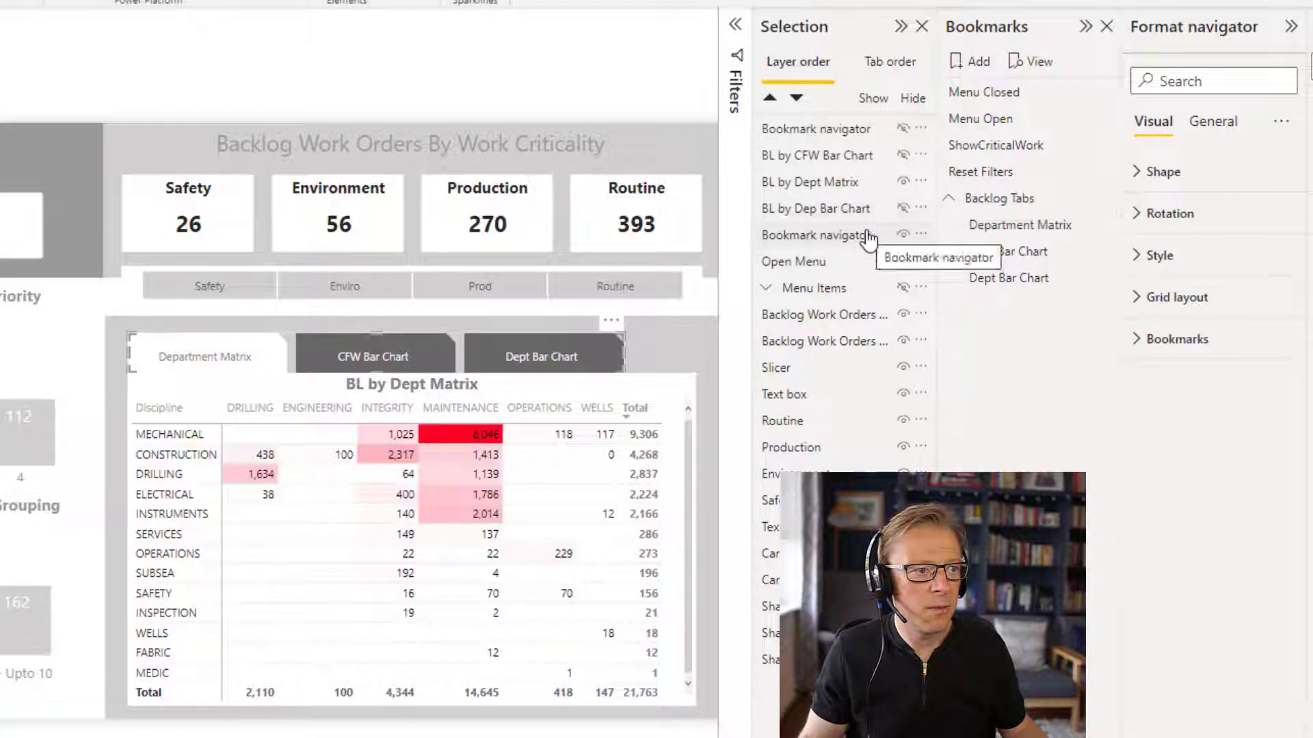
click(662, 309)
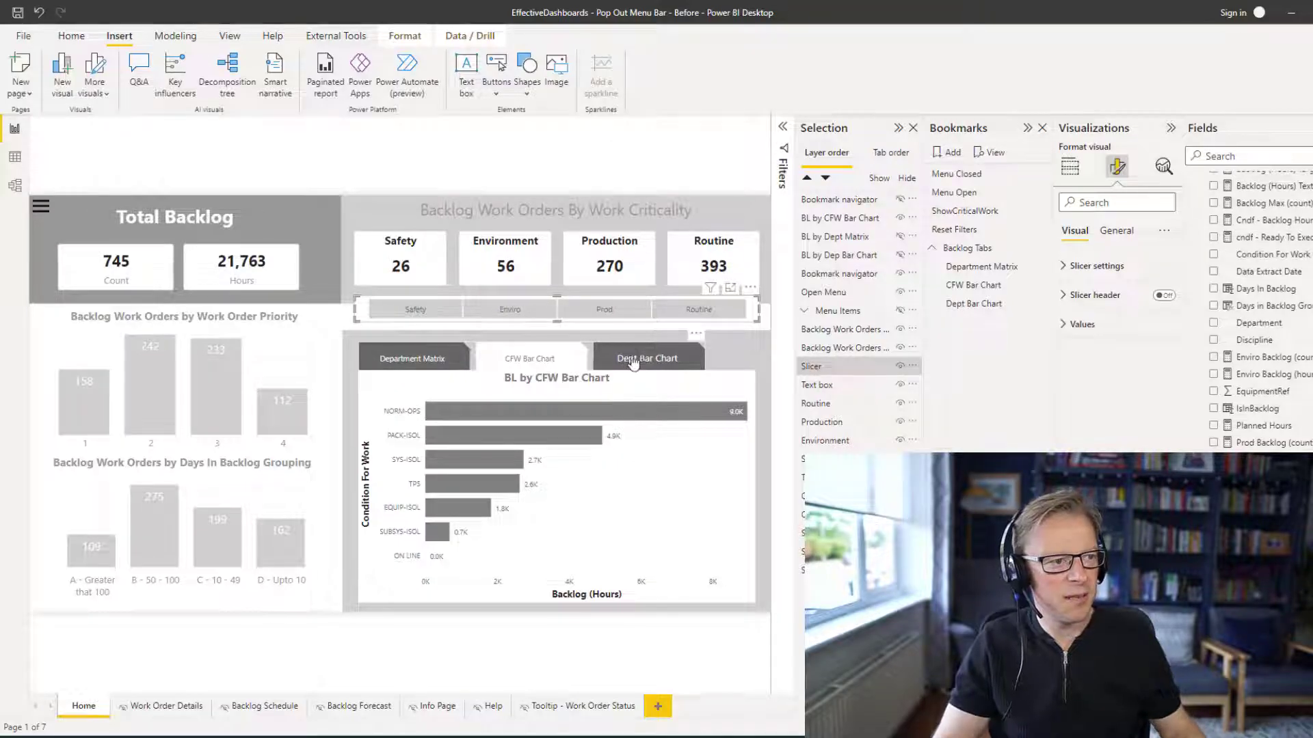
- Filter the Department Matrix to Safety, then the CFW Bar Chart to Environment
click(437, 364)
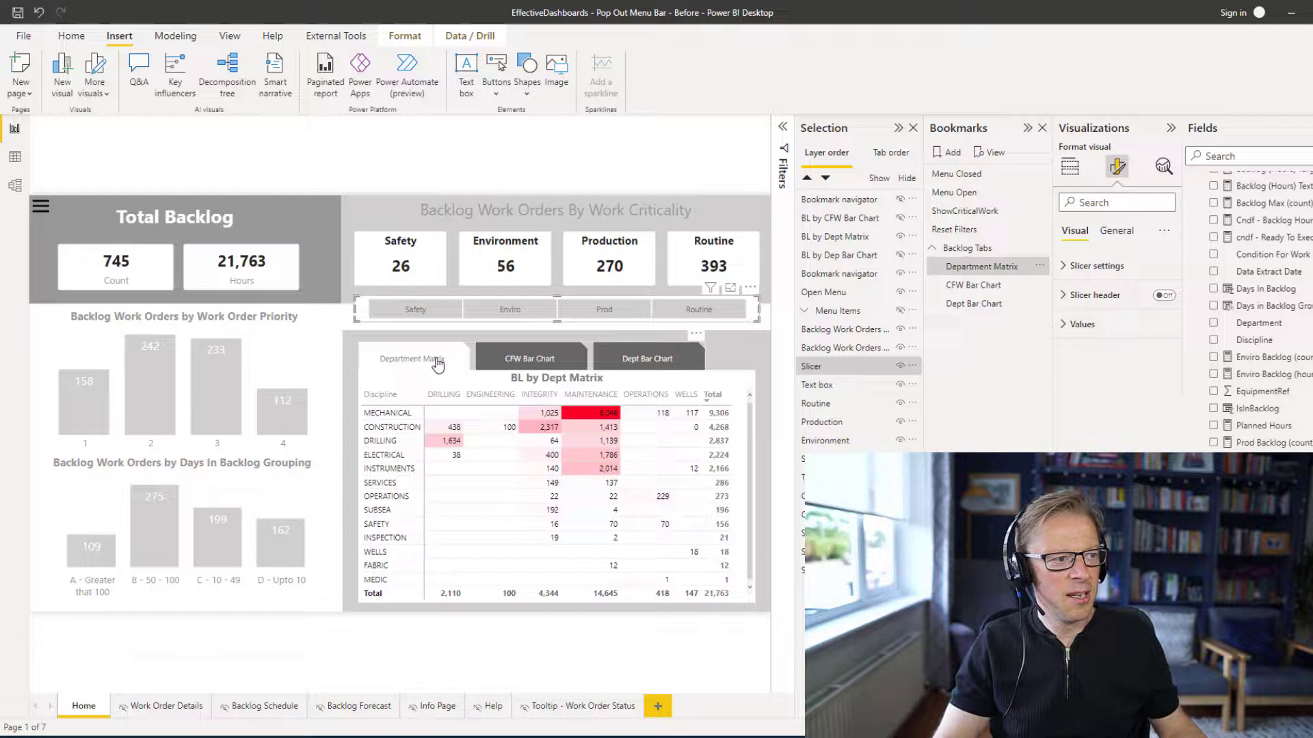
click(424, 311)
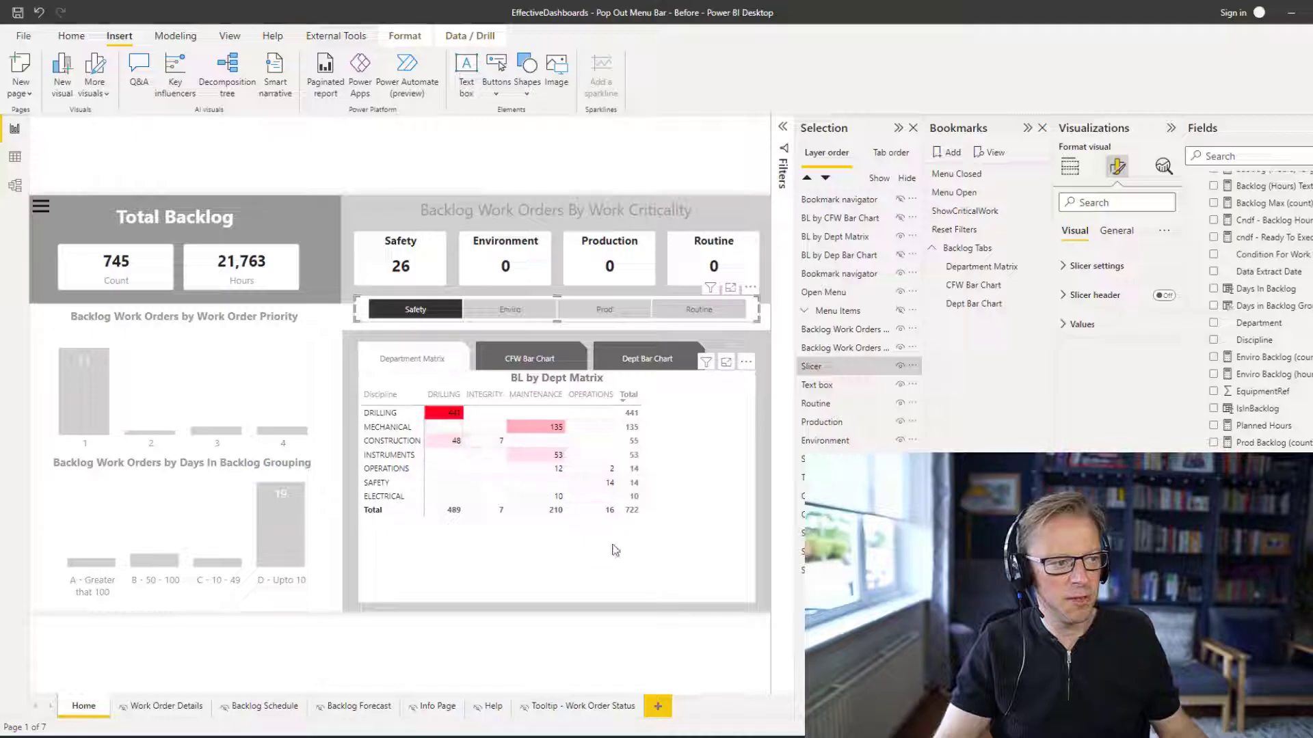
click(539, 364)
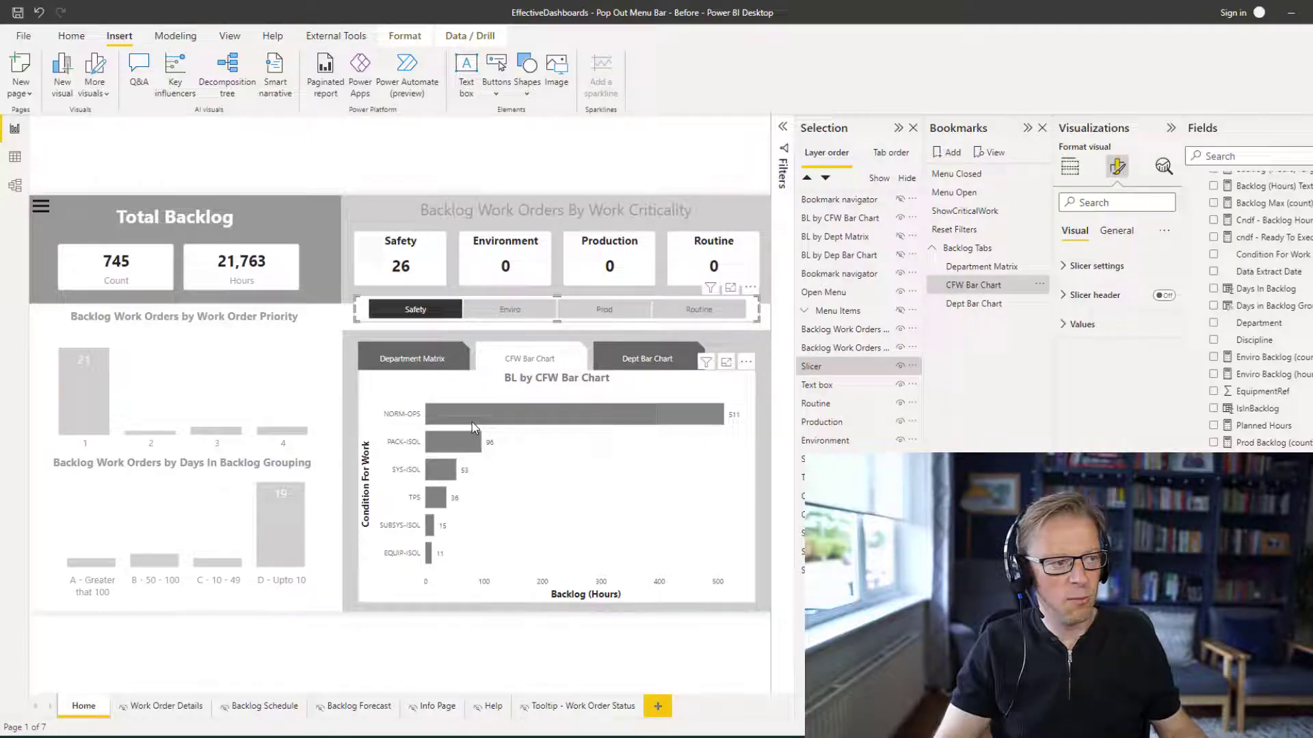
click(512, 311)
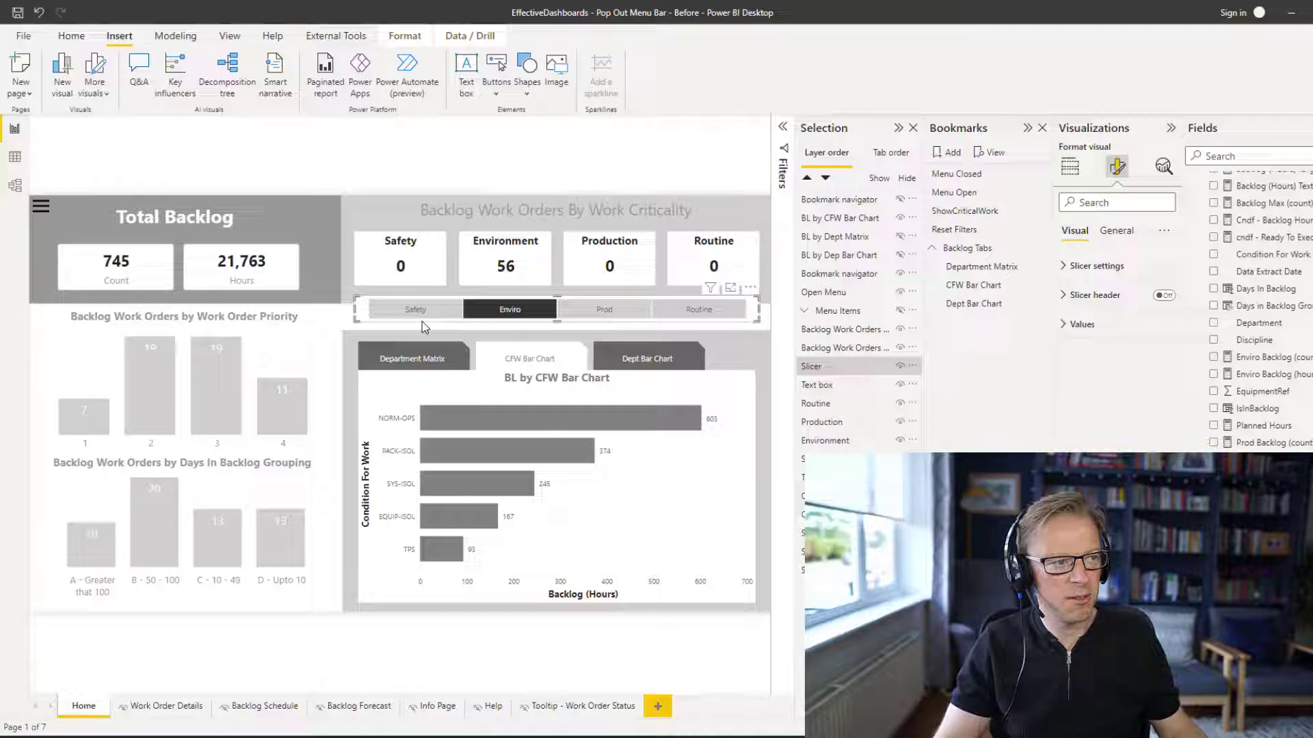
- Show the Dept Bar Chart filtered to Production, giving 270 backlog work orders
click(414, 357)
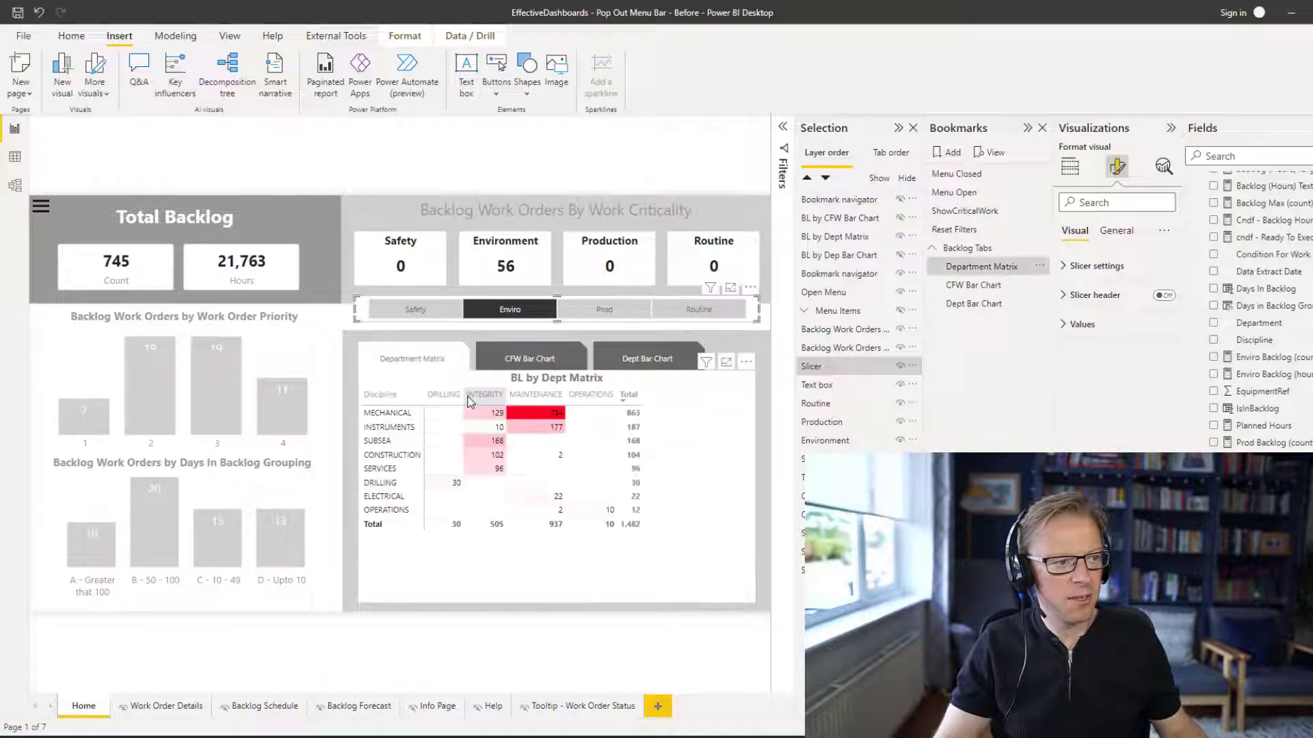
click(647, 361)
click(648, 361)
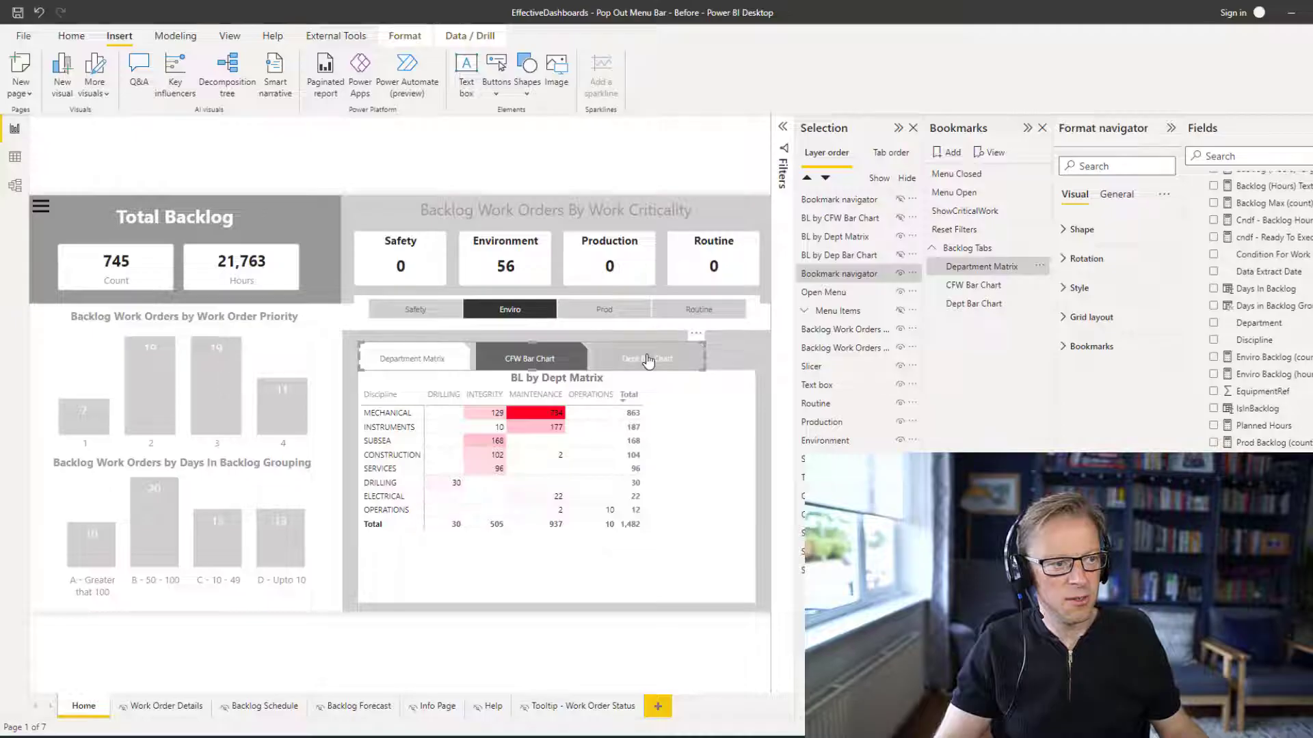
click(623, 311)
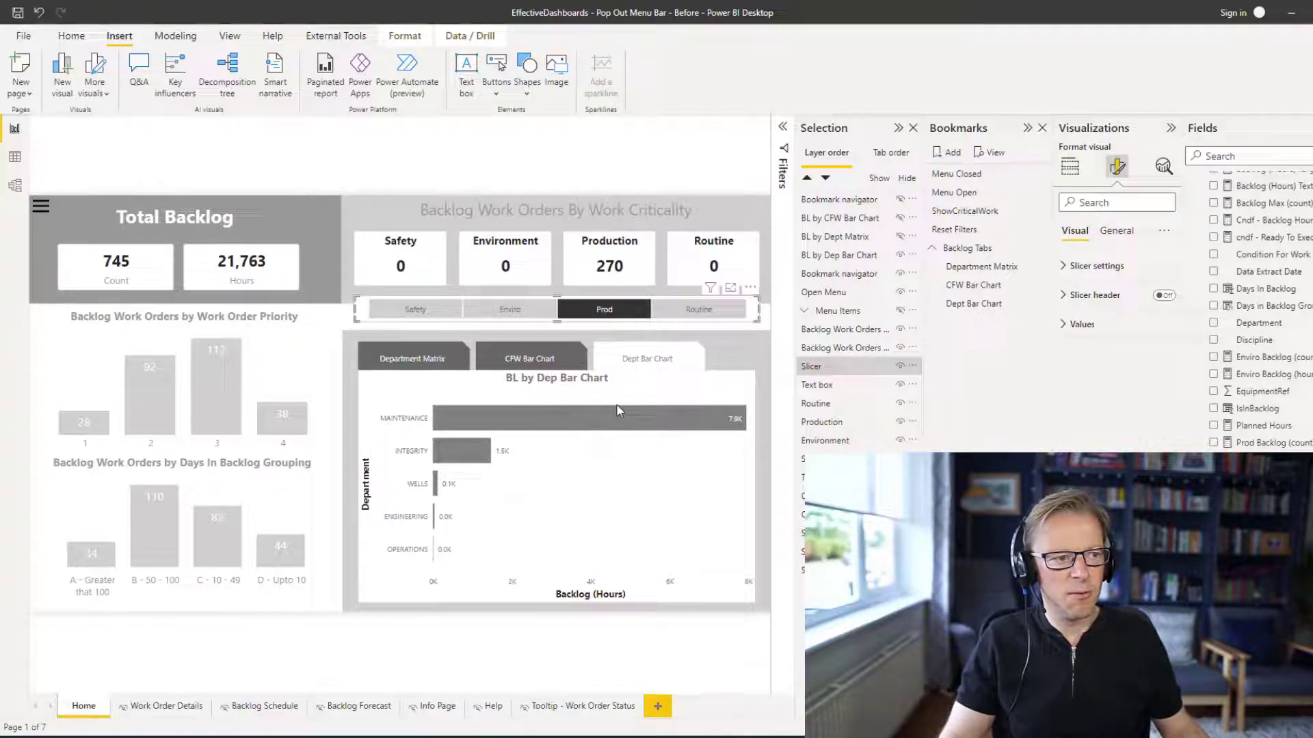
click(1042, 286)
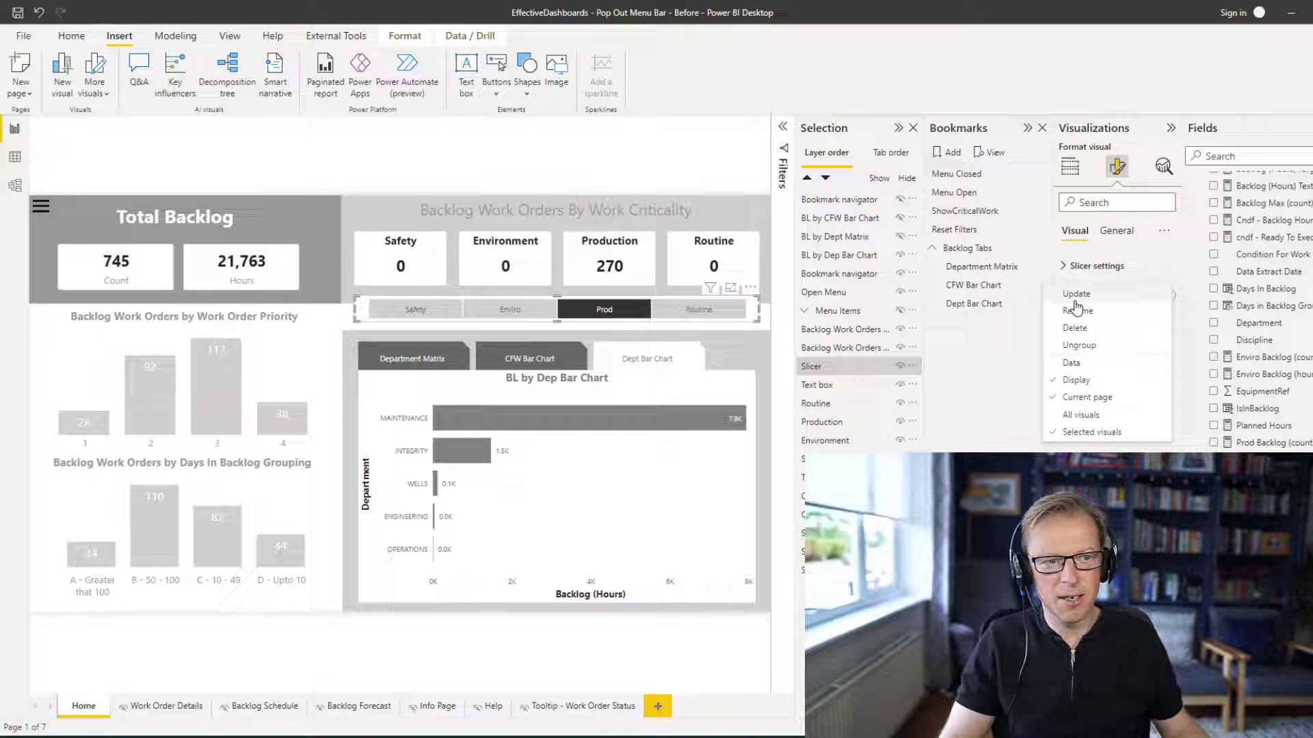